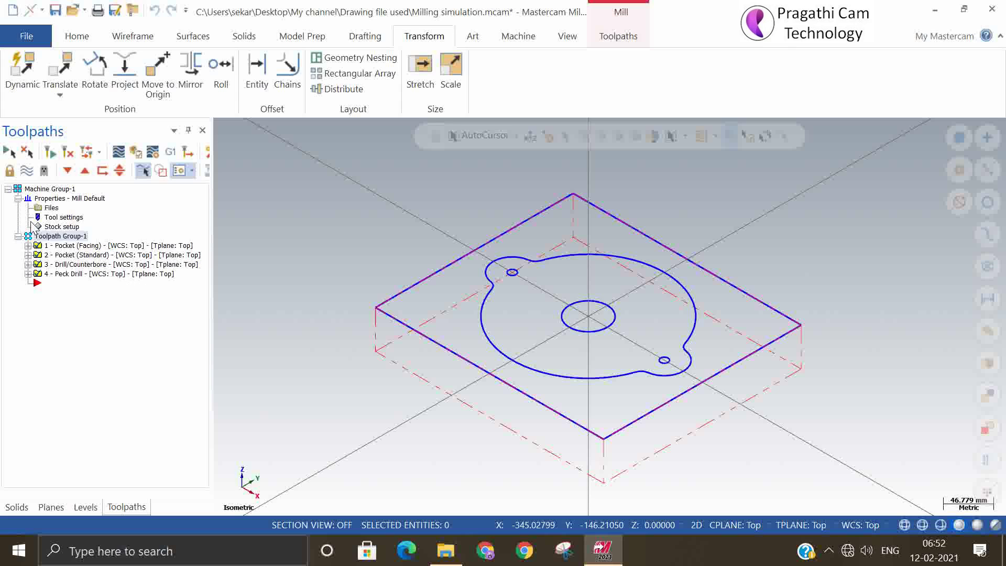
# - Open the tool settings in the parameters of the Pocket (Facing) operation
pyautogui.click(28, 246)
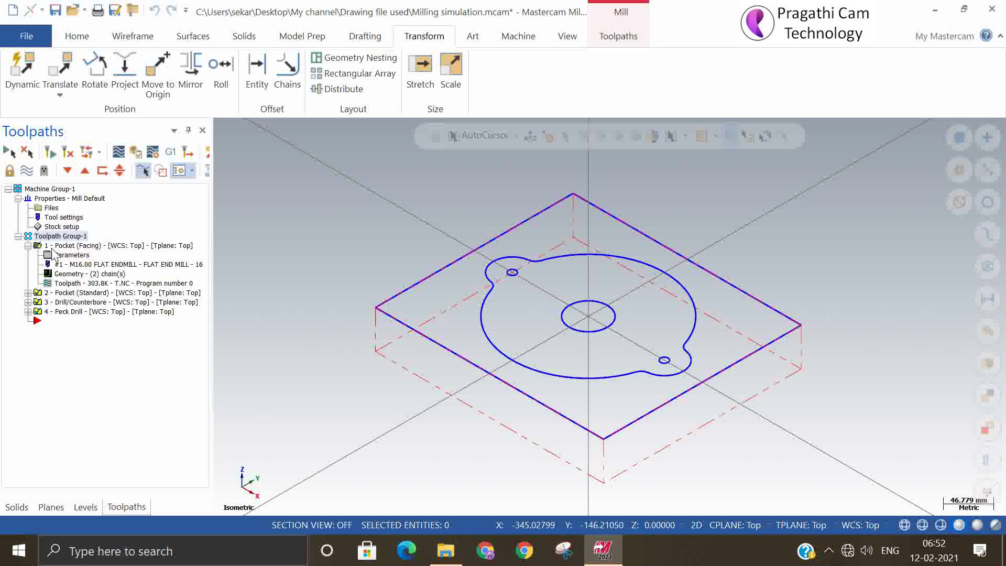
pyautogui.click(71, 245)
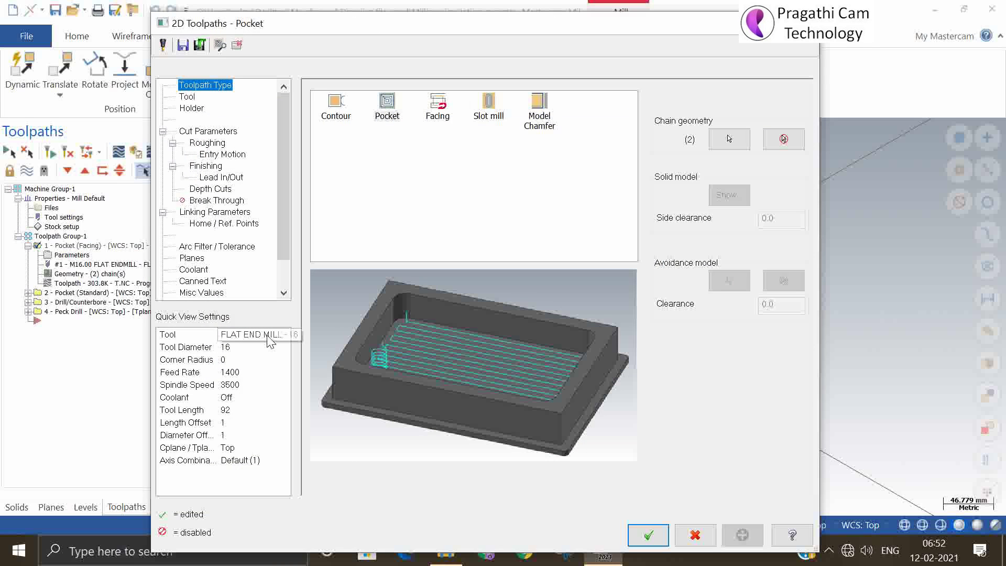
pyautogui.click(188, 98)
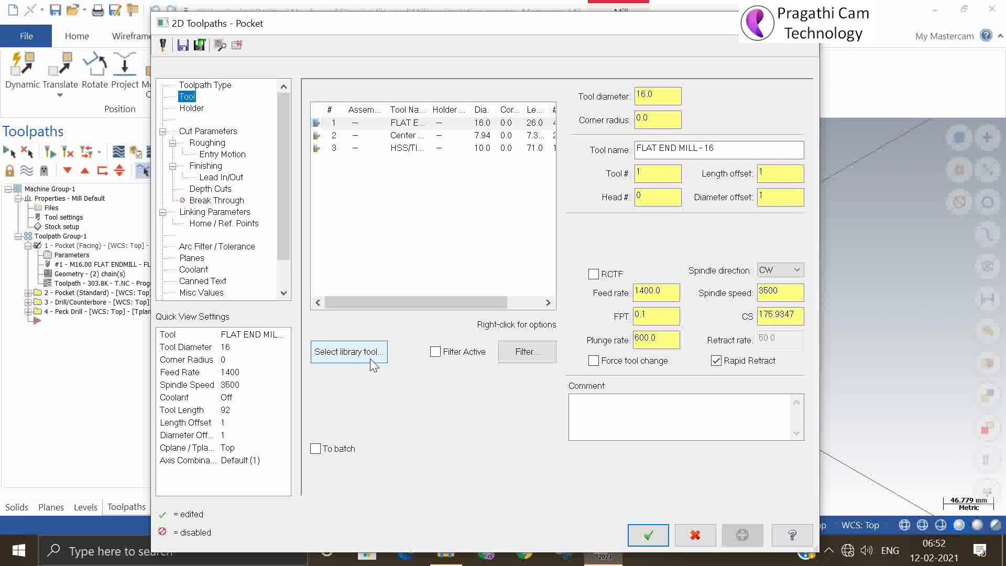
# - Examine the tool type filter options and the unfiltered list of tools in the Mill_mm library
pyautogui.click(371, 360)
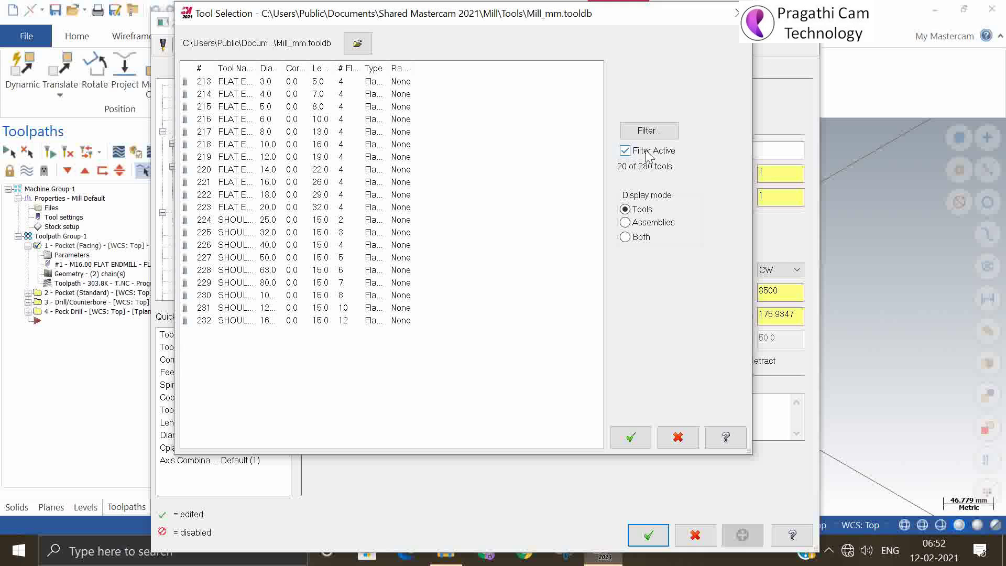
pyautogui.click(652, 134)
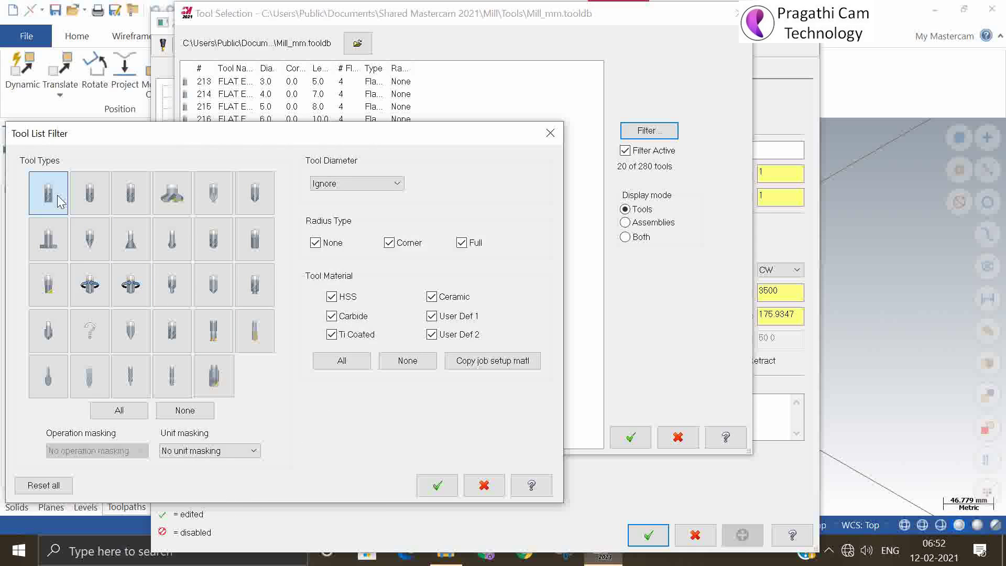
pyautogui.click(184, 410)
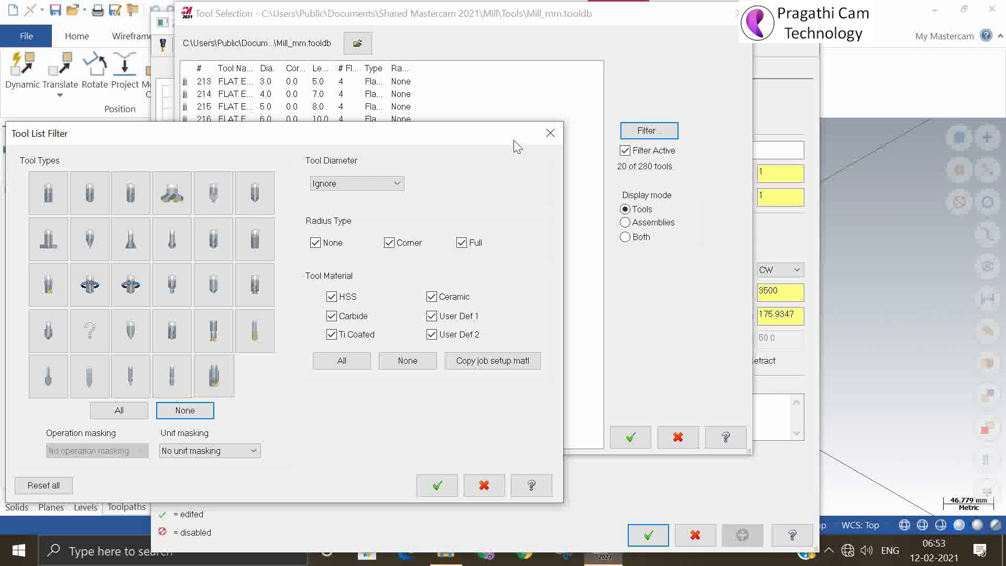
pyautogui.click(550, 133)
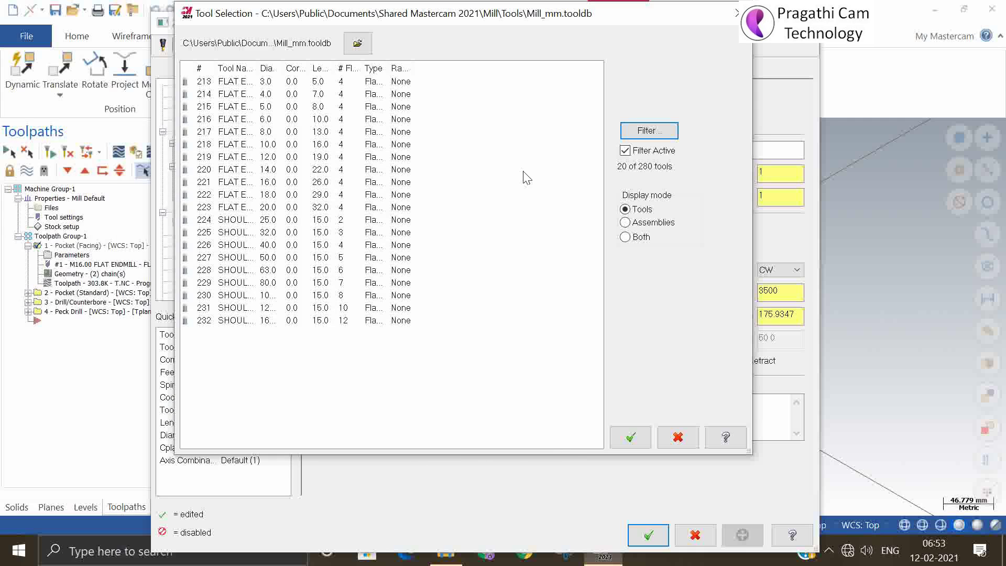
pyautogui.click(626, 151)
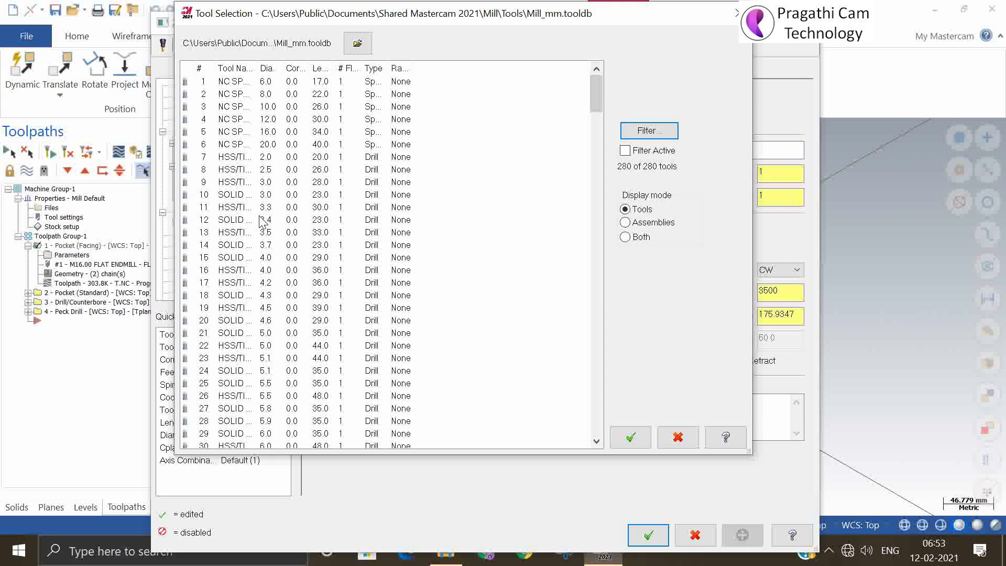
pyautogui.moveTo(598, 97); pyautogui.dragTo(587, 68)
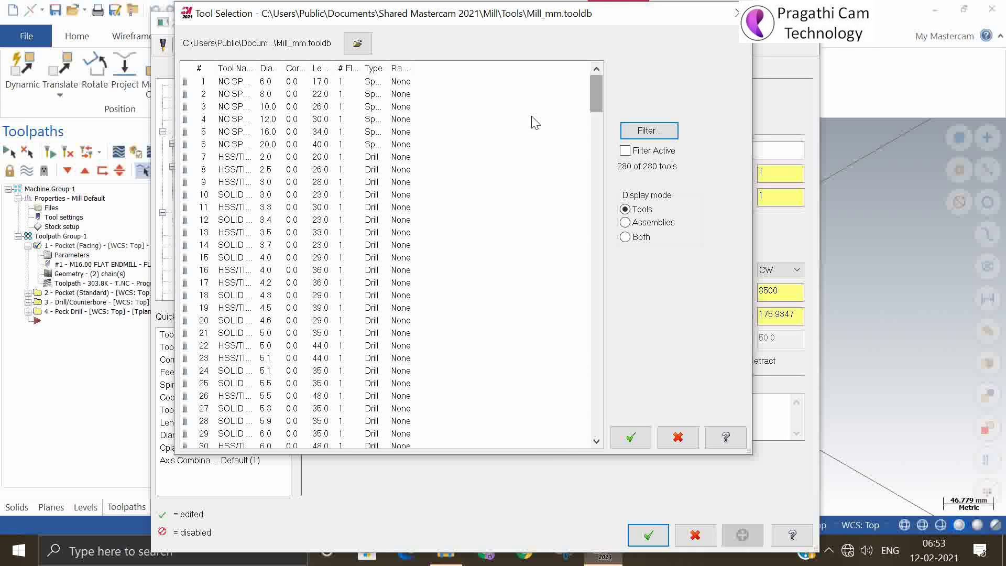
pyautogui.click(736, 13)
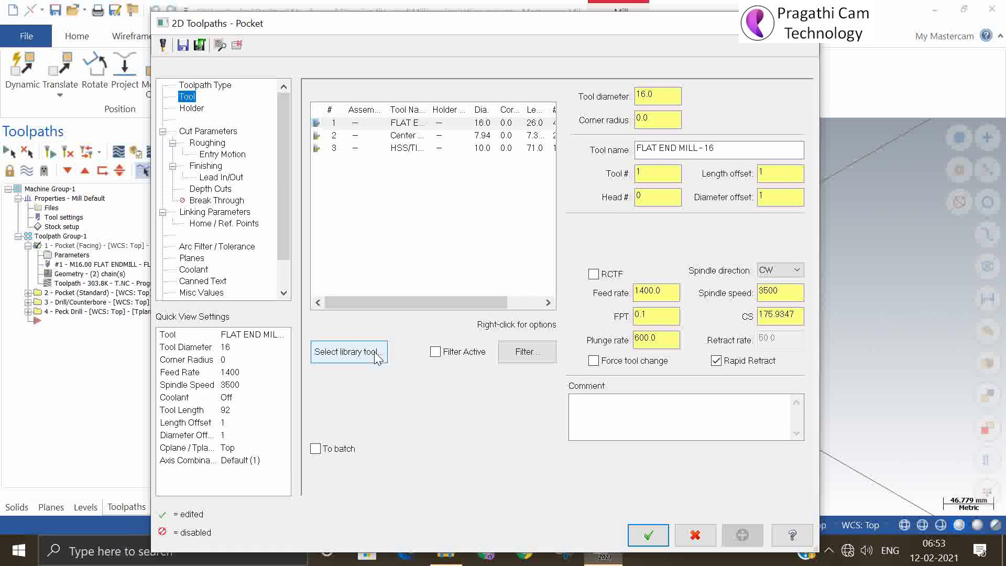
# - Filter the Mill_mm tool library to list only face mills
pyautogui.click(349, 352)
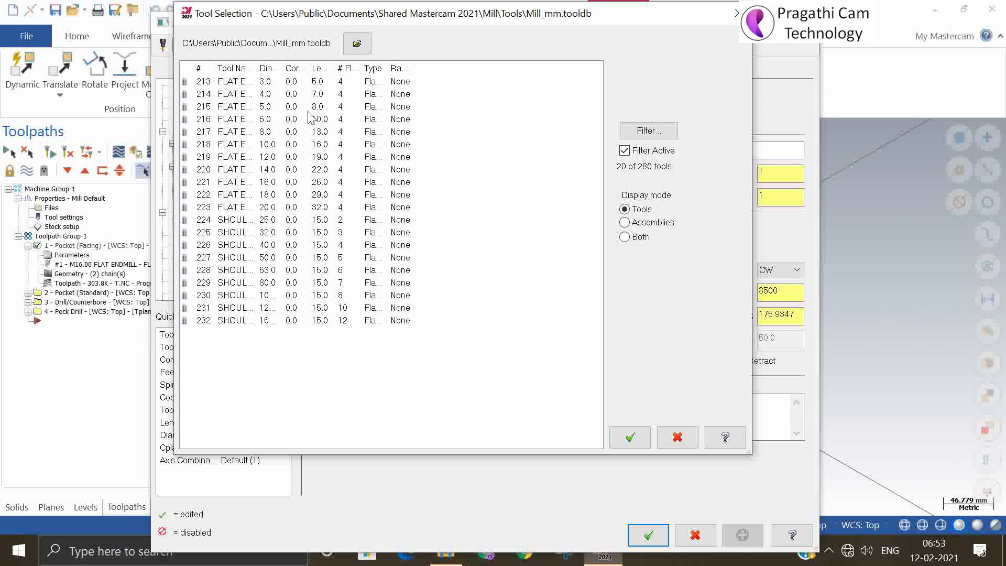
pyautogui.click(643, 131)
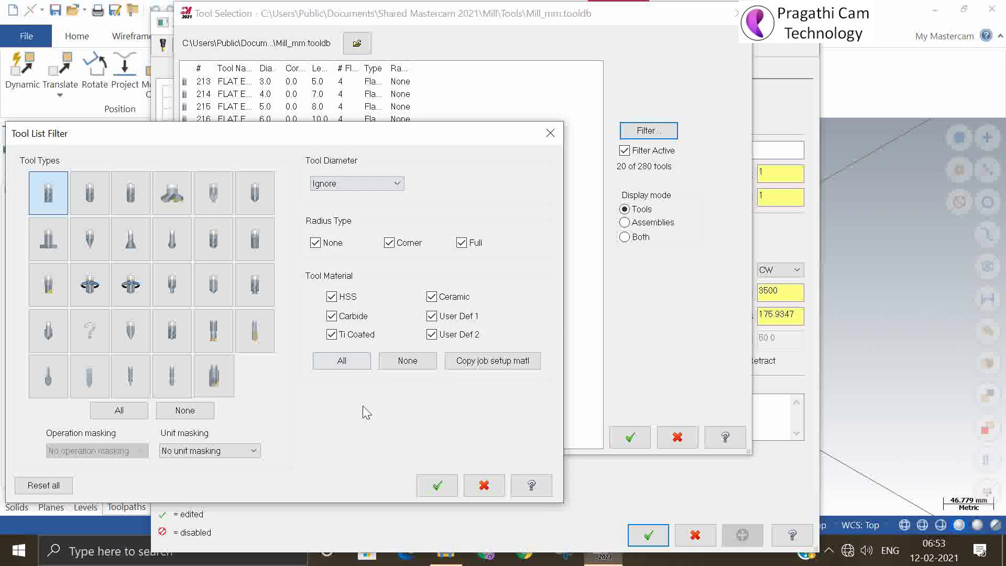
pyautogui.click(200, 414)
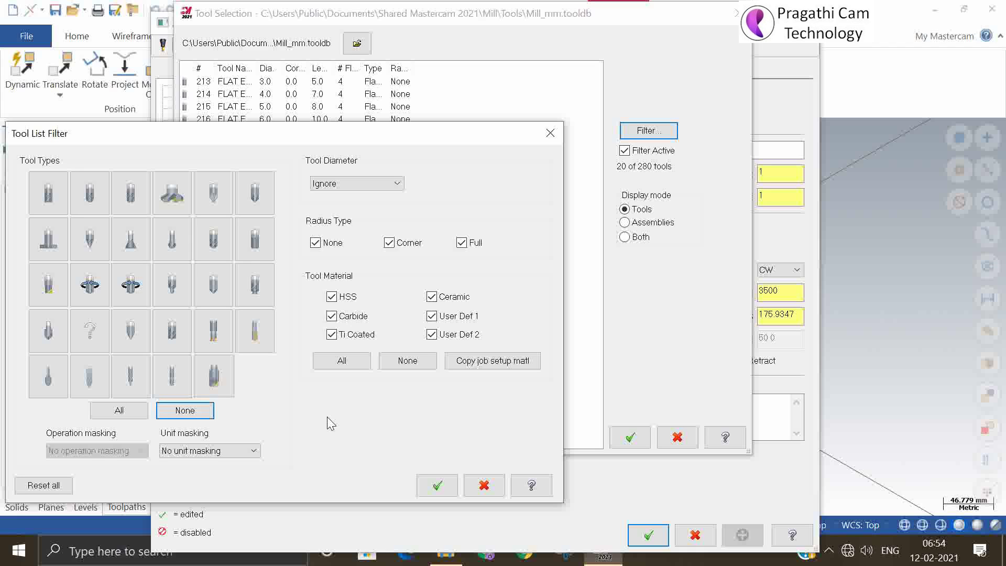
pyautogui.click(172, 193)
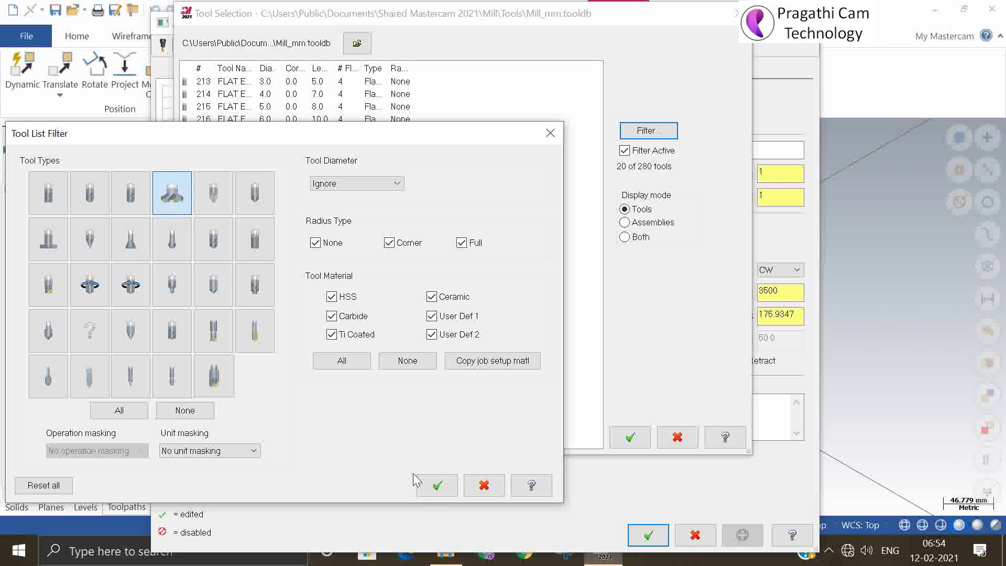
pyautogui.click(429, 484)
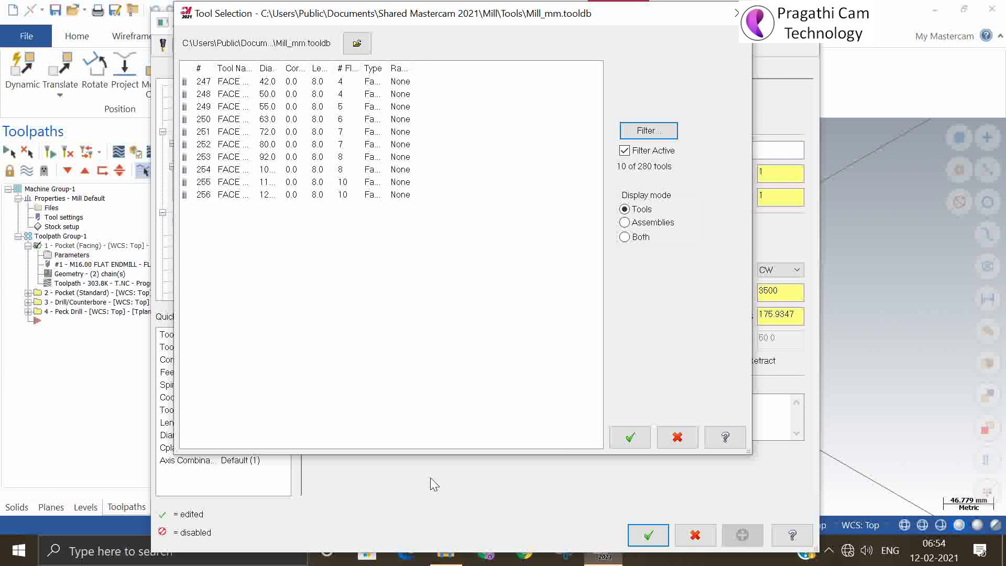
pyautogui.click(649, 131)
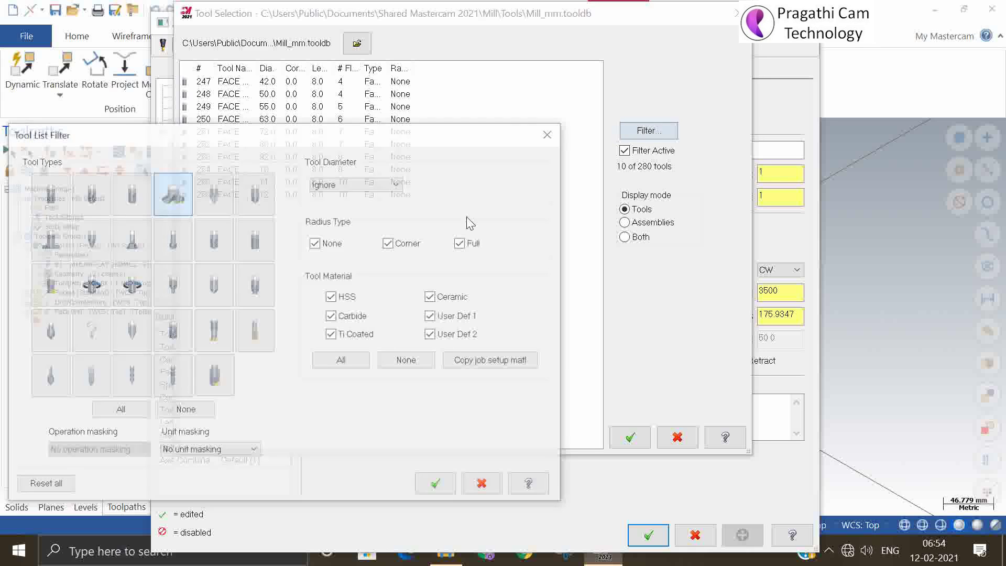
pyautogui.click(186, 411)
pyautogui.click(177, 182)
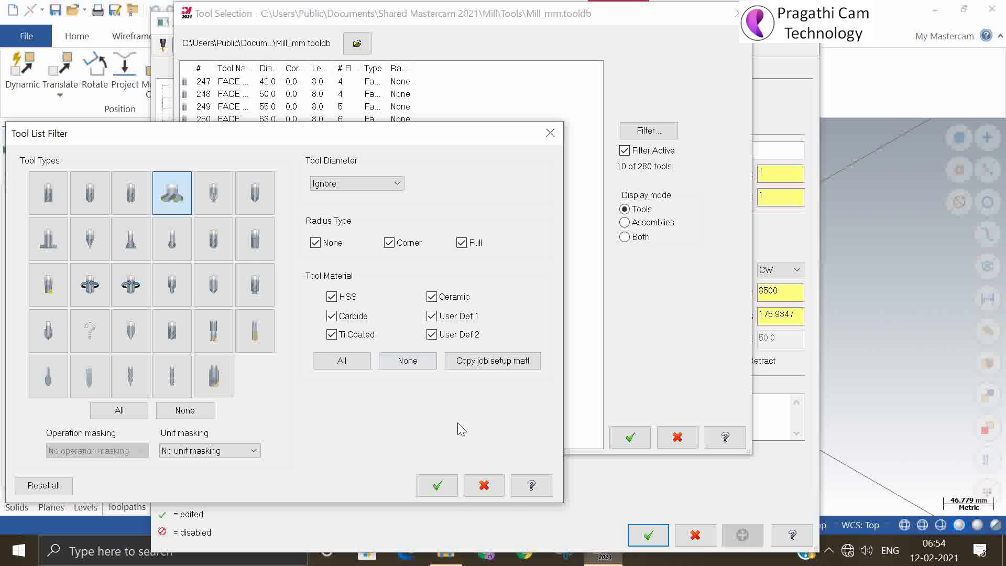
pyautogui.click(446, 491)
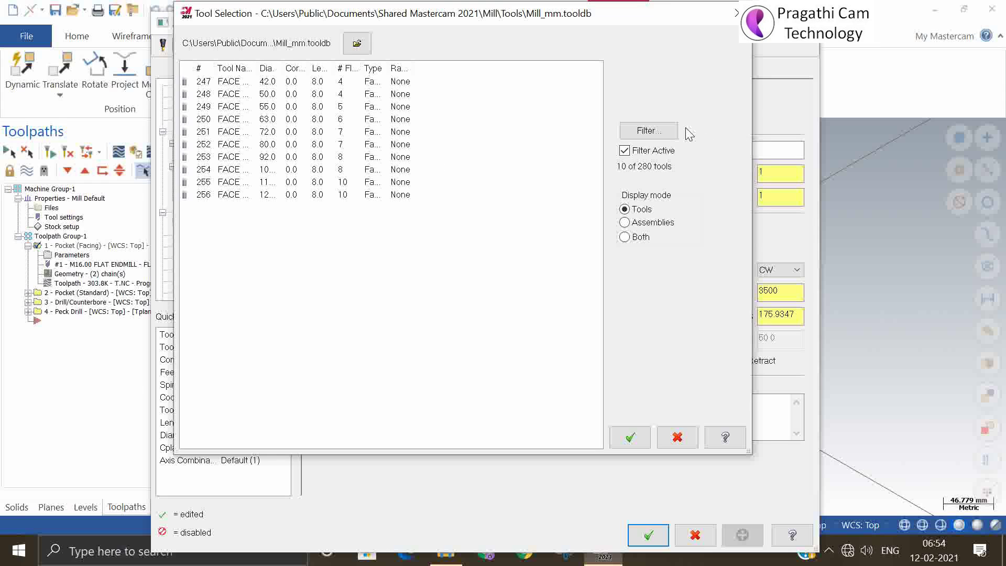
# - Filter the tool library to list only chamfer mills, with all other tool types cleared
pyautogui.click(669, 131)
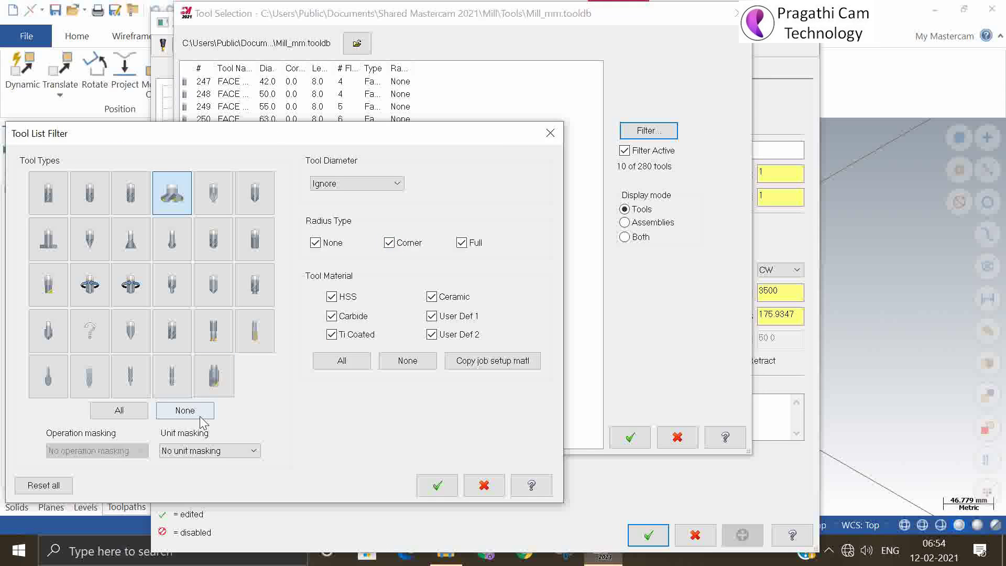
pyautogui.click(200, 418)
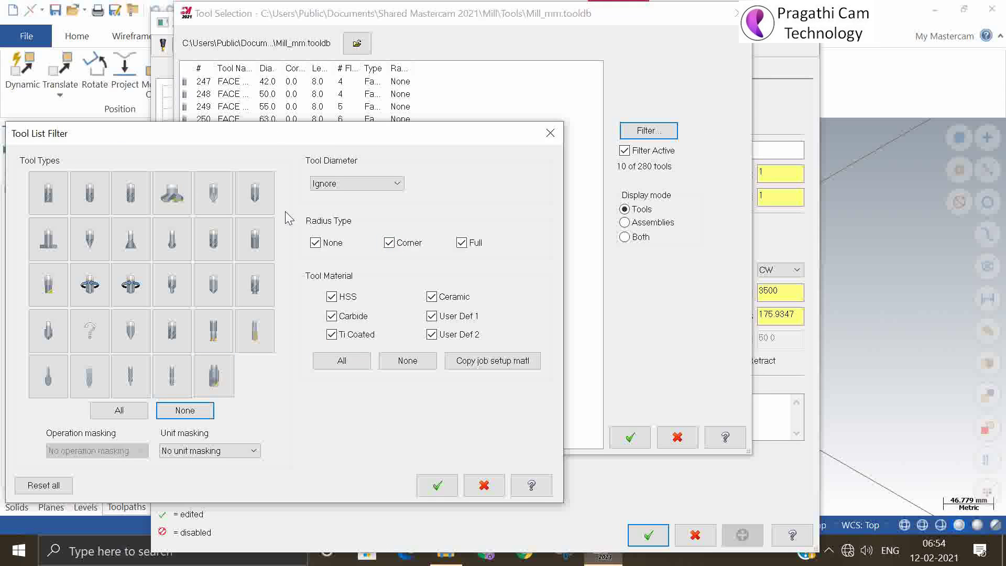
pyautogui.click(254, 192)
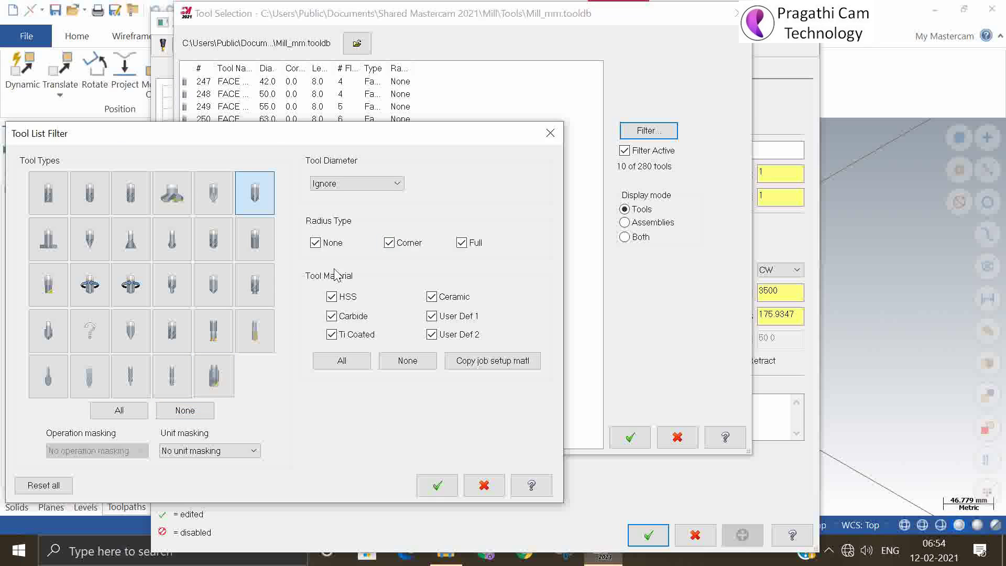
pyautogui.click(438, 486)
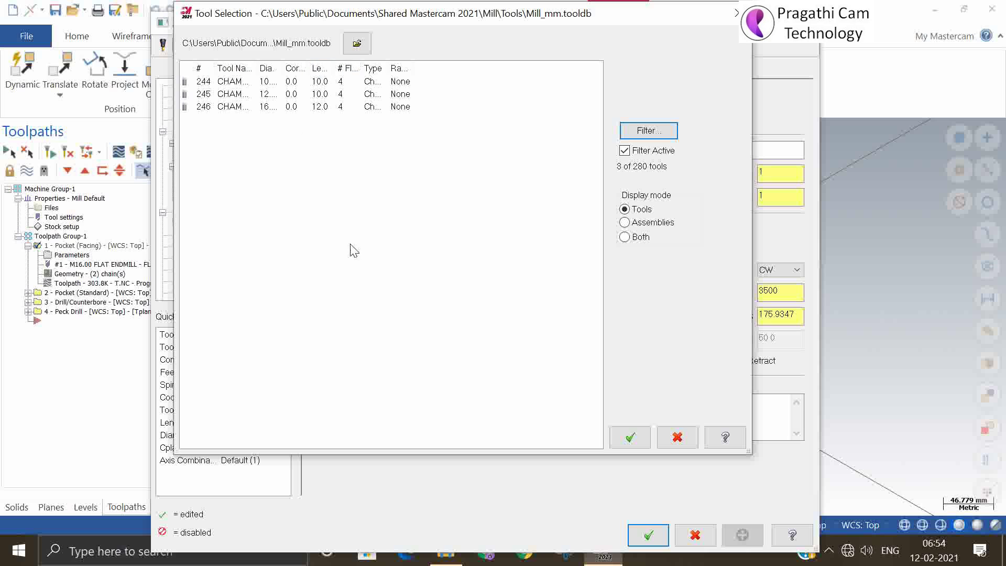
pyautogui.click(649, 131)
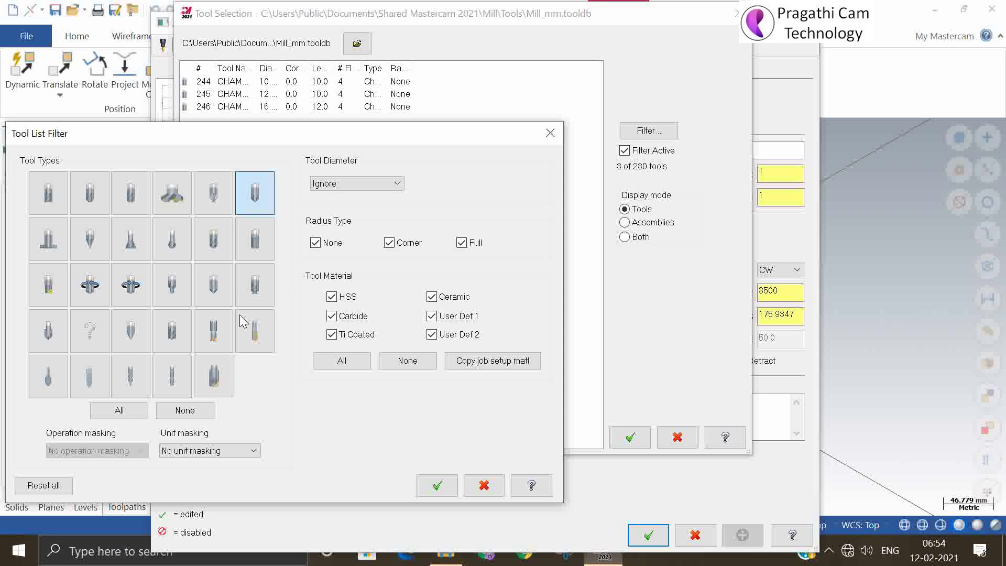
pyautogui.click(551, 133)
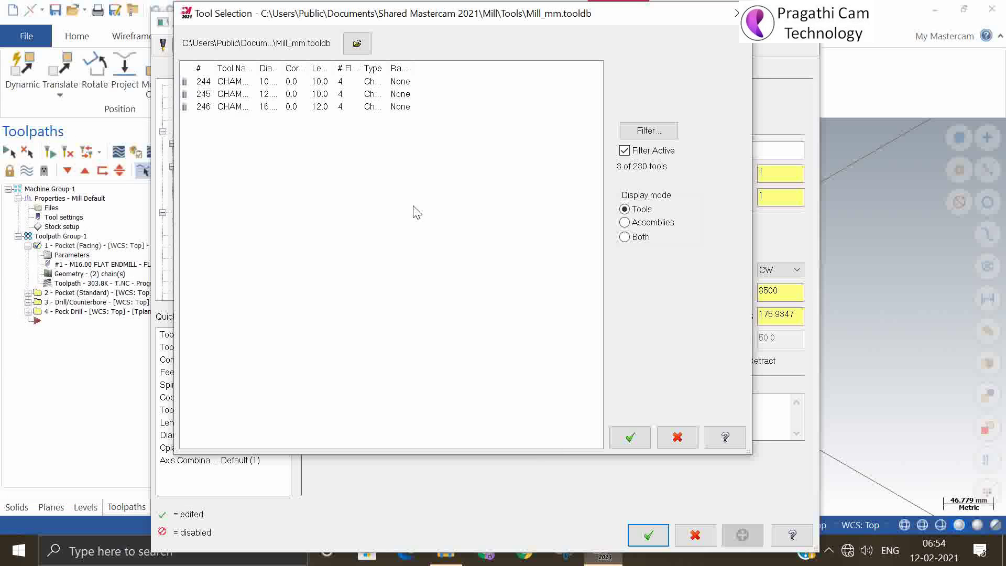
# - Filter the tool library to flat endmills and choose the 25 mm shoulder mill for the pocket operation
pyautogui.click(658, 131)
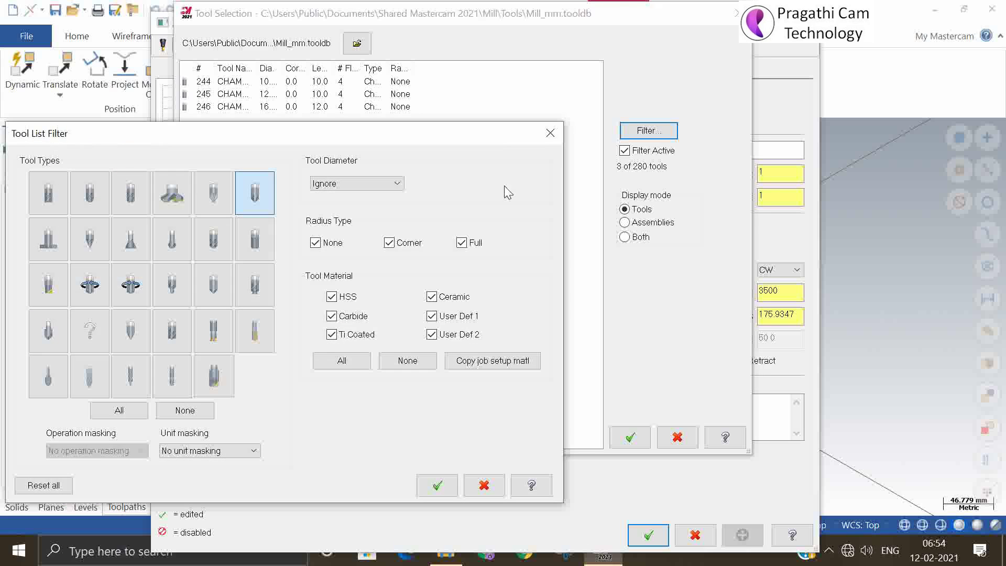
pyautogui.click(185, 410)
pyautogui.click(49, 206)
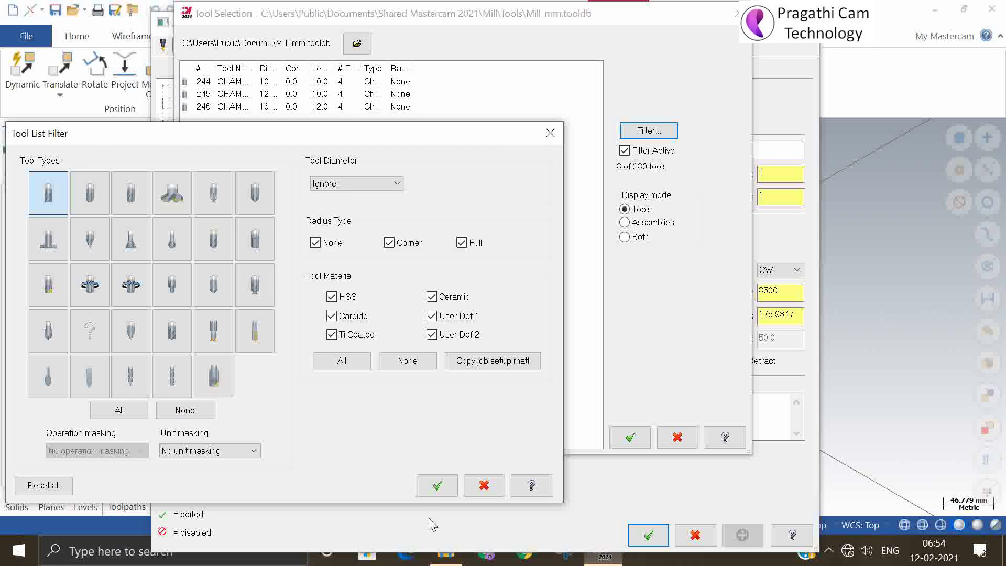
pyautogui.click(437, 484)
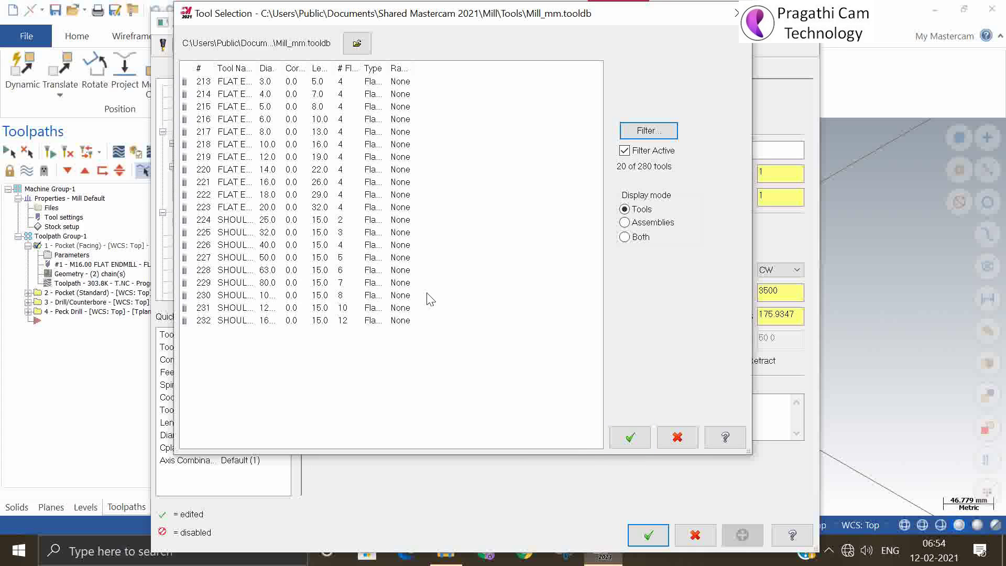
pyautogui.click(287, 222)
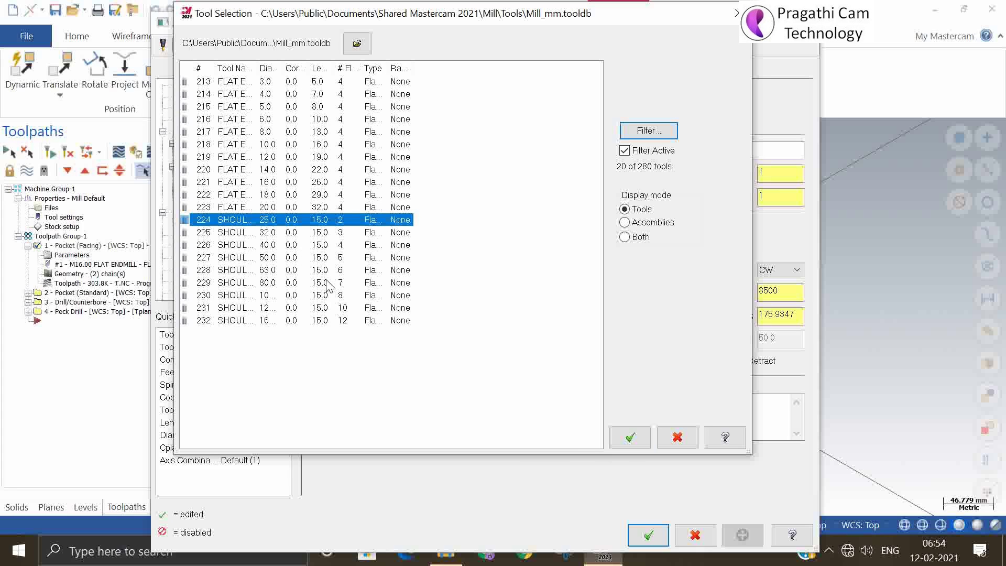
pyautogui.click(634, 443)
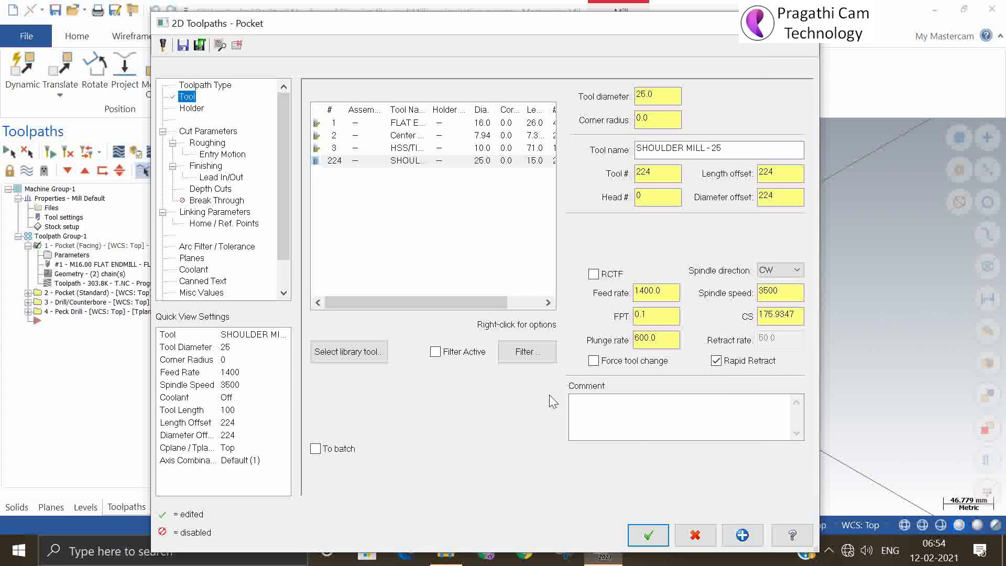
# - Edit the shoulder mill's geometry to a cutting diameter of 24 and proceed to its final properties
pyautogui.click(461, 161)
pyautogui.rightClick(463, 168)
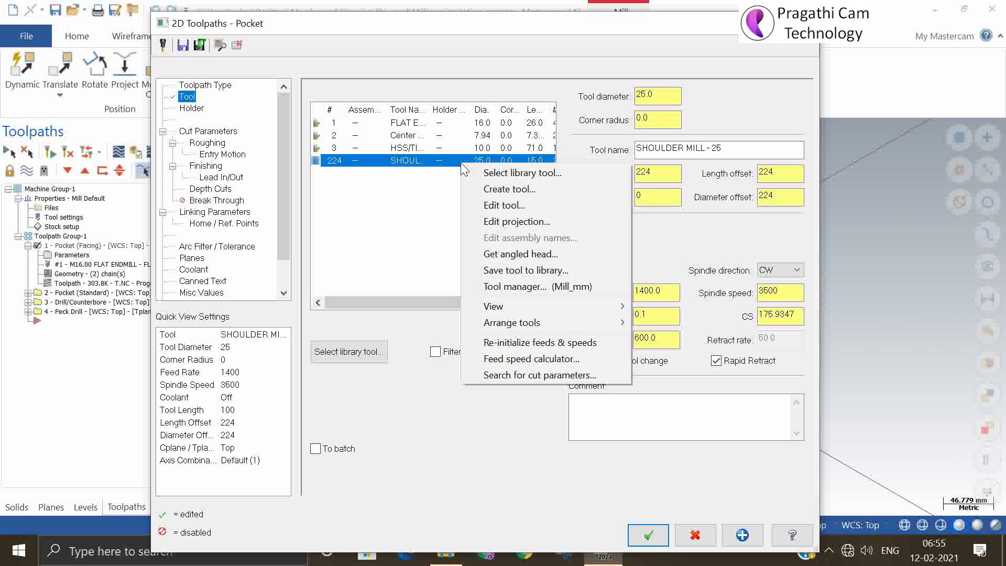
pyautogui.click(494, 206)
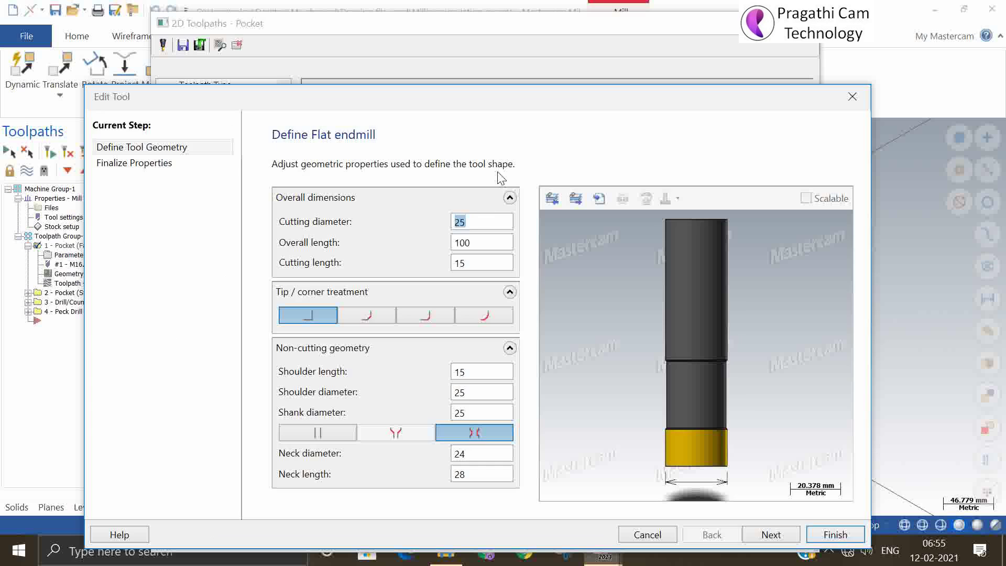
pyautogui.moveTo(715, 99); pyautogui.dragTo(709, 23)
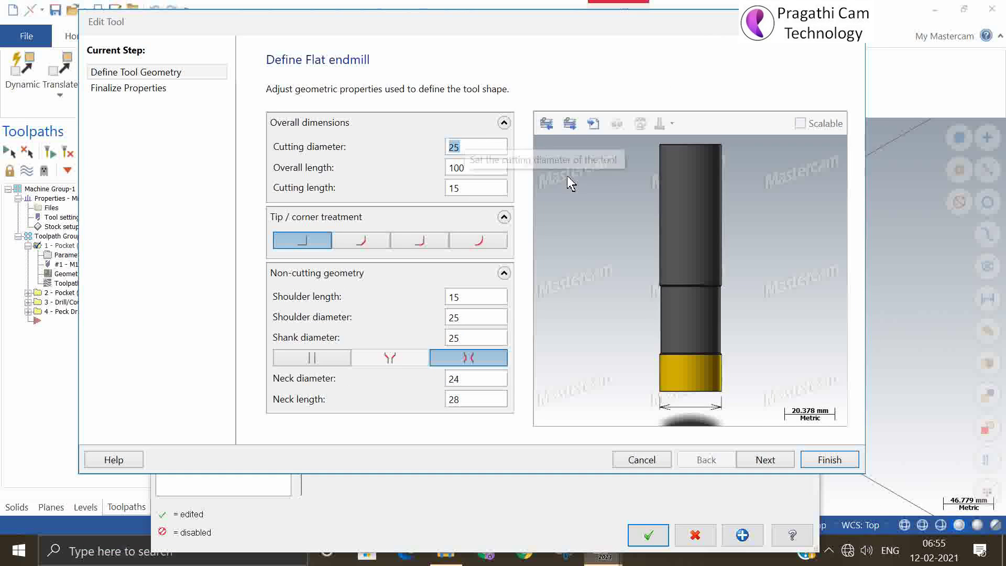
pyautogui.write('24')
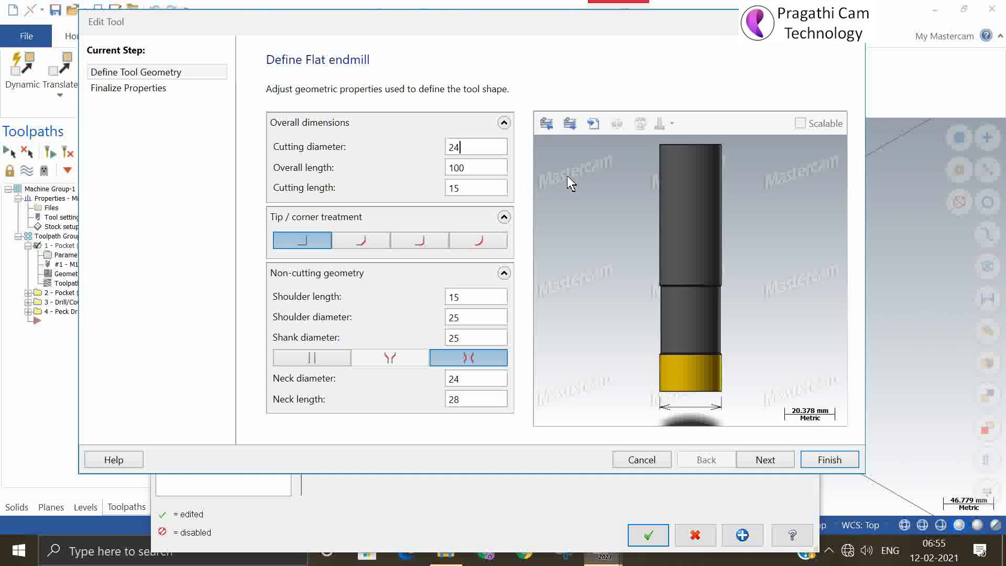
pyautogui.click(487, 190)
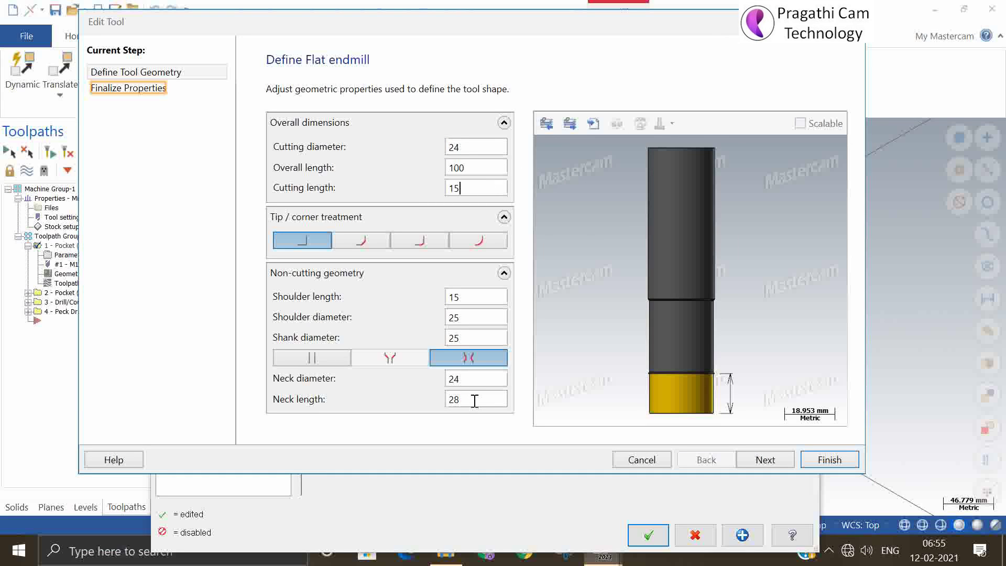
pyautogui.click(765, 460)
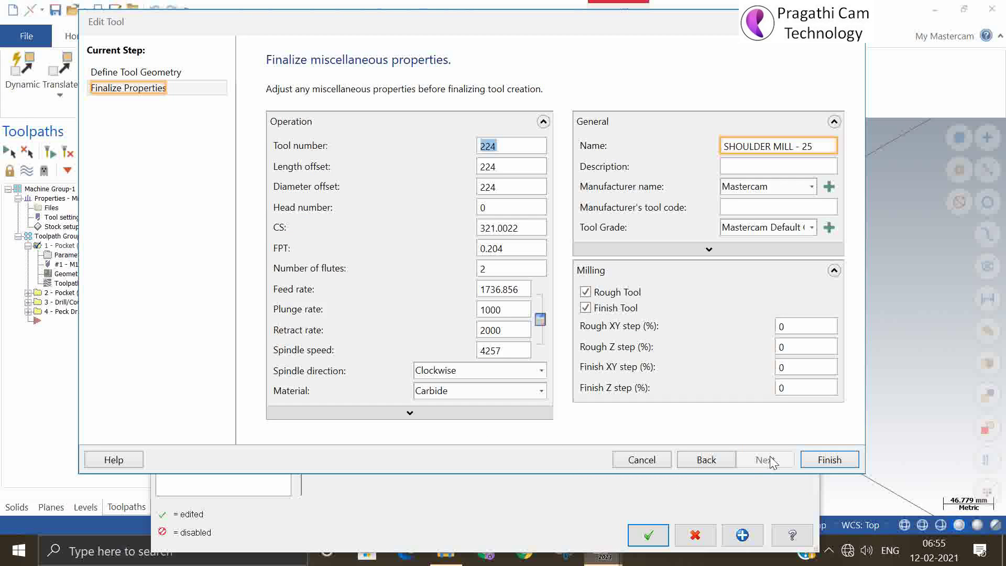
# - Rename the tool as SHOULDER MILL - 24 and set its tool number to 2
pyautogui.click(825, 148)
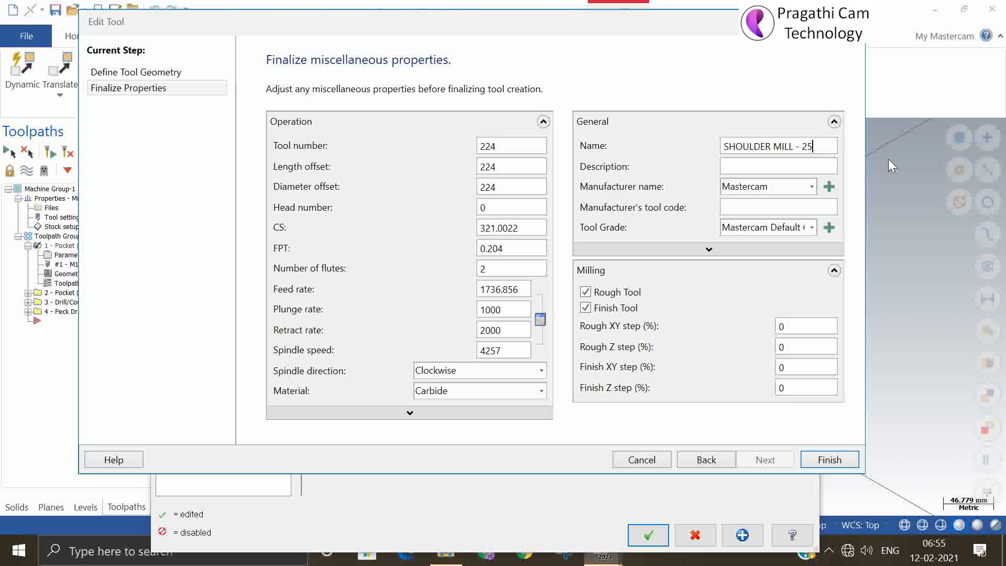
pyautogui.press('BackSpace')
pyautogui.press('BackSpace')
pyautogui.write('24')
pyautogui.doubleClick(489, 145)
pyautogui.write('2')
pyautogui.click(488, 166)
pyautogui.click(522, 209)
# - Set the shoulder mill's cutting speed (CS) to 150 and its feed per tooth (FPT) to 0.1
pyautogui.doubleClick(529, 228)
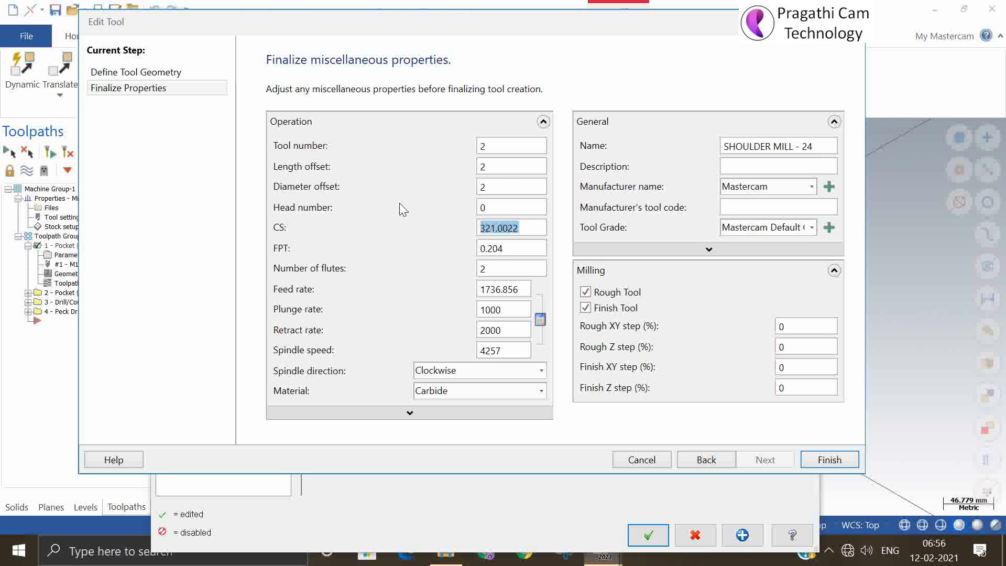
pyautogui.write('150')
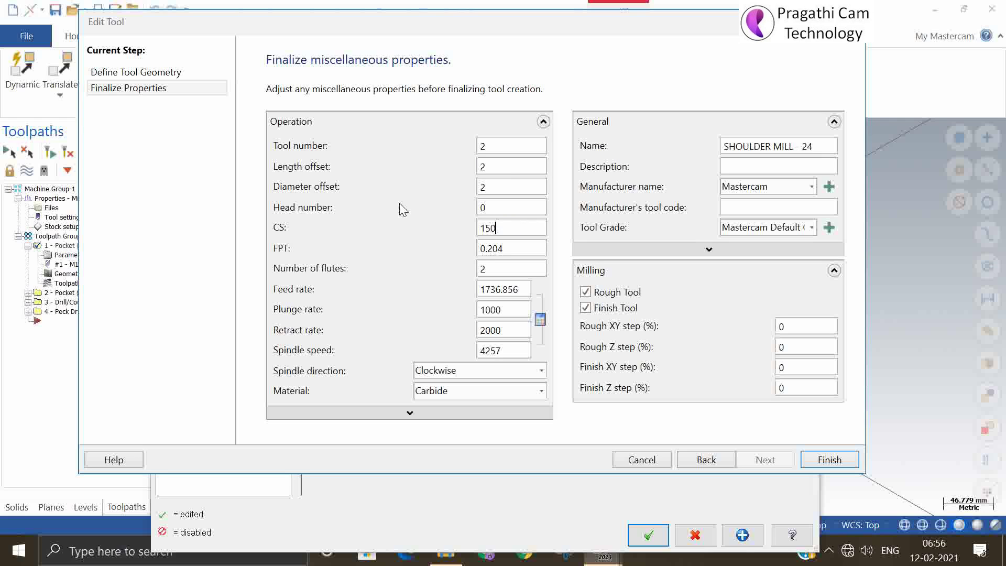
pyautogui.click(525, 246)
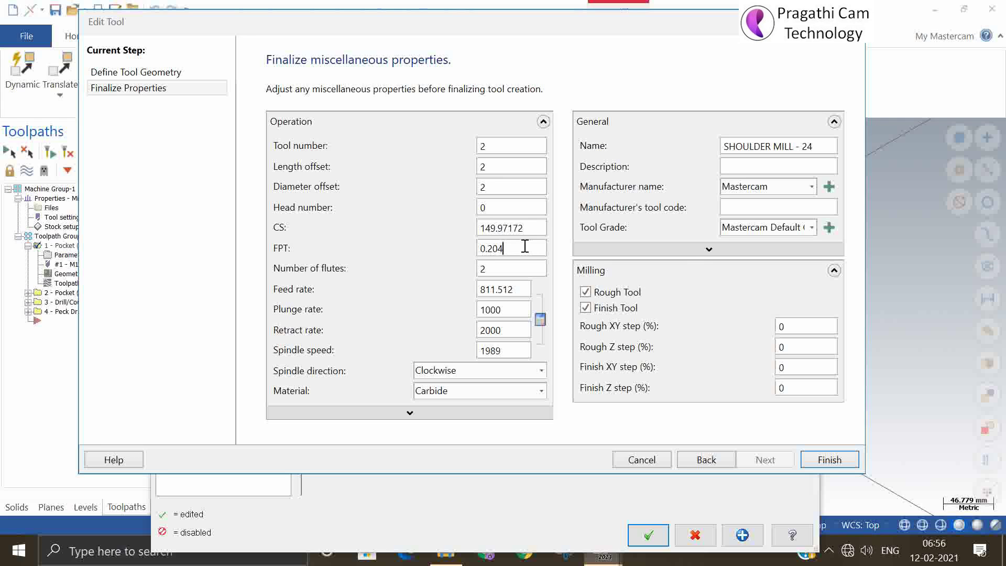
pyautogui.press('BackSpace')
pyautogui.press('BackSpace')
pyautogui.press('BackSpace')
pyautogui.write('1')
pyautogui.click(522, 285)
pyautogui.click(514, 308)
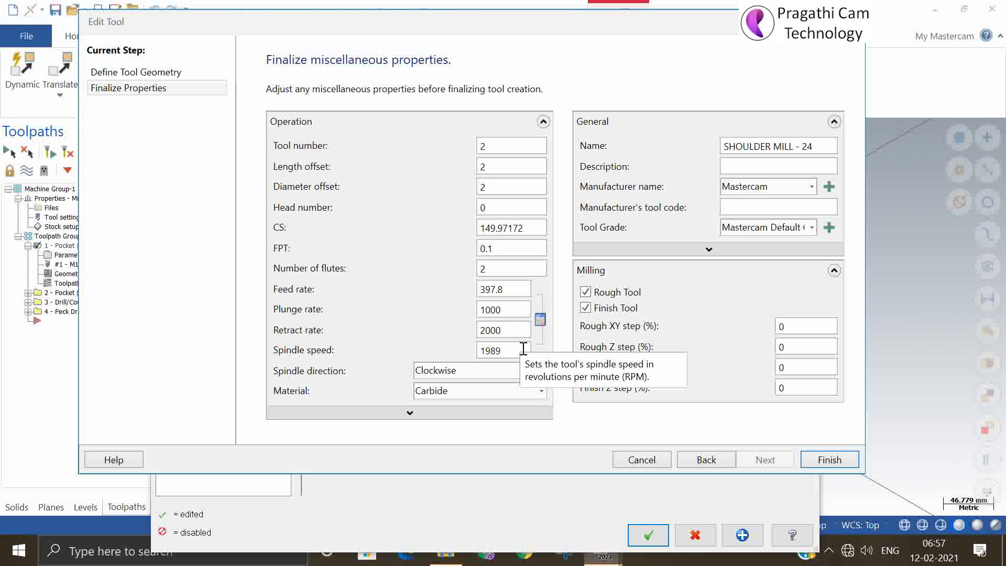
# - Set the cutting speed (CS) to 200 and the plunge rate to 500, and finish editing the shoulder mill
pyautogui.doubleClick(529, 227)
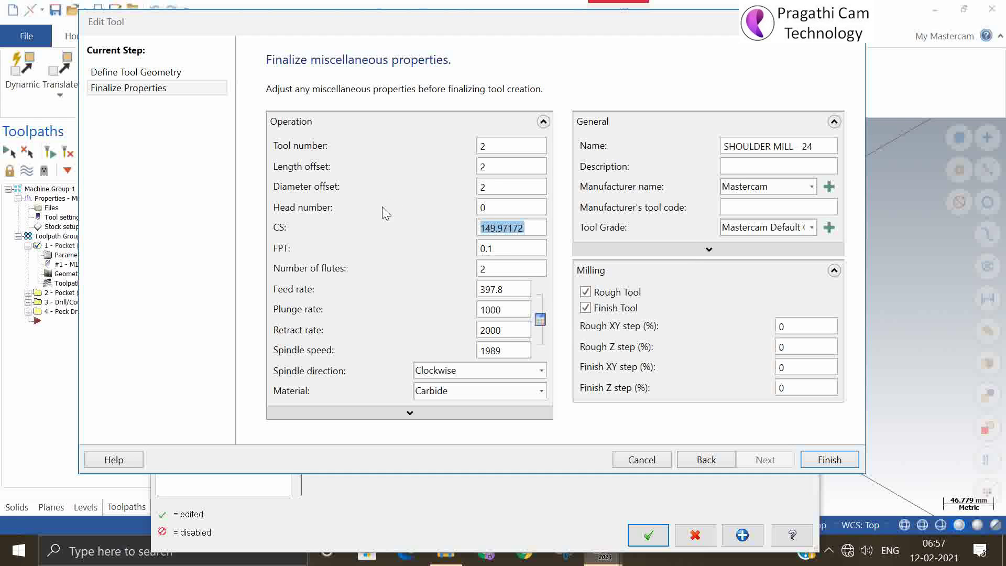
pyautogui.write('200')
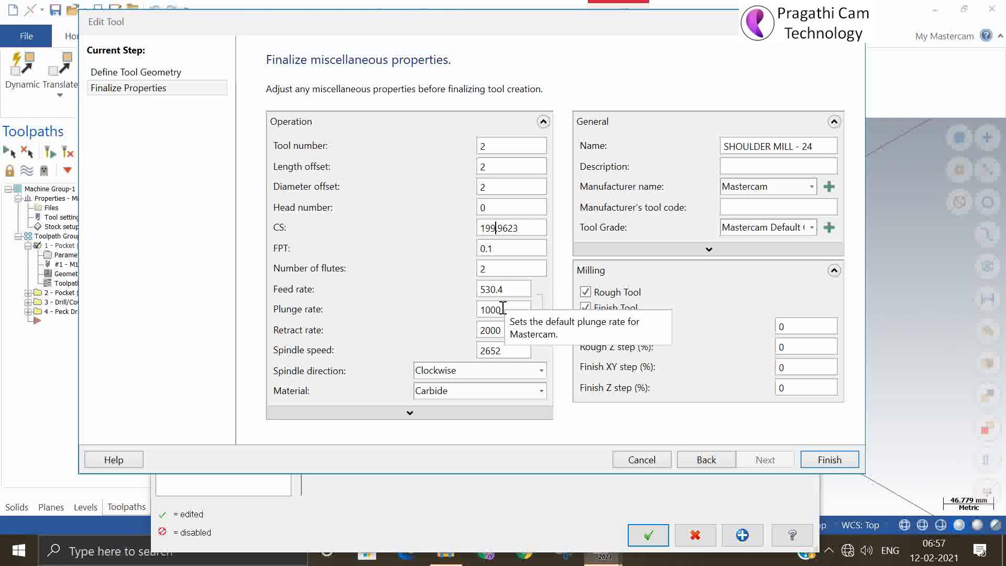
pyautogui.doubleClick(503, 309)
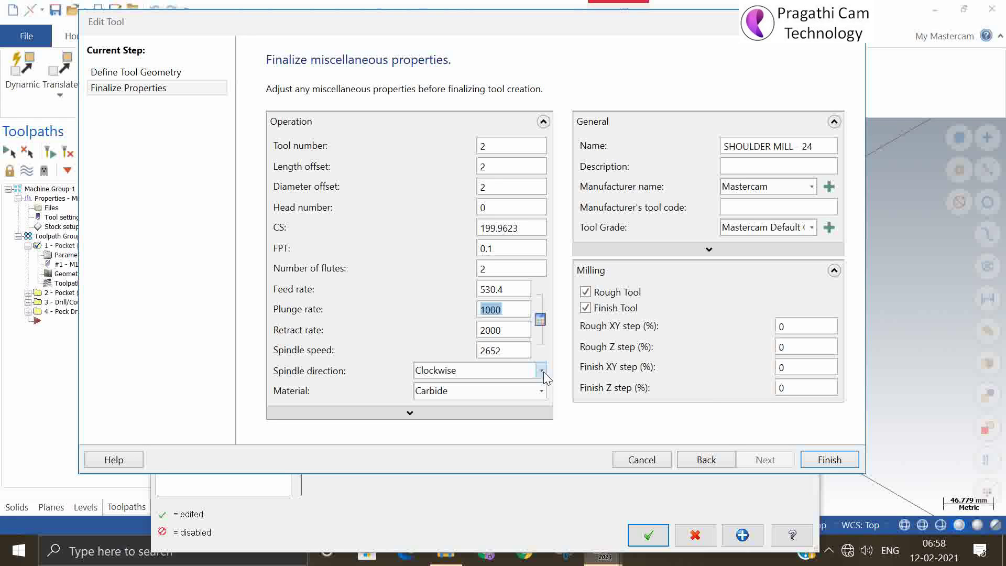
pyautogui.write('500')
pyautogui.click(529, 335)
pyautogui.click(829, 466)
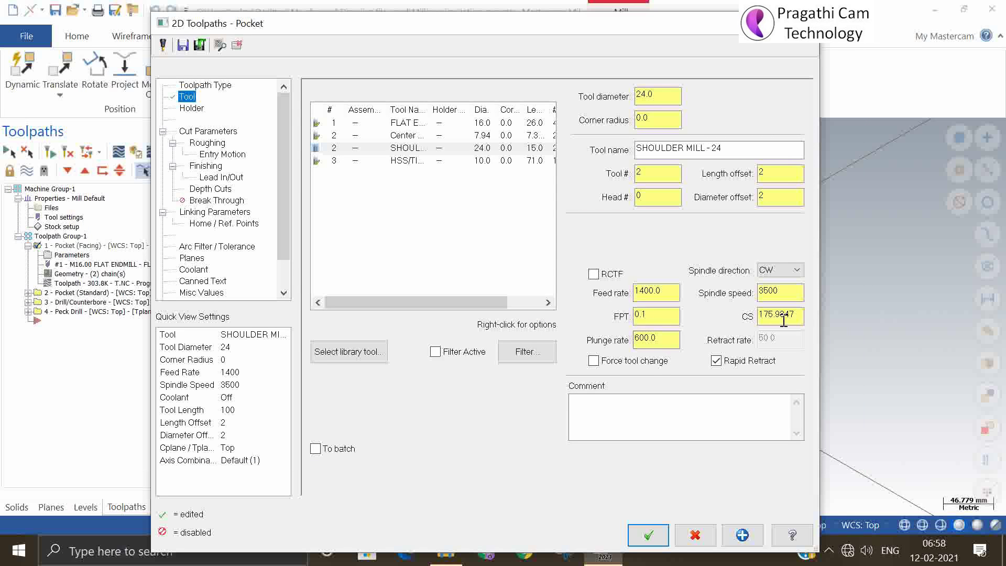
# - Edit the 24 mm shoulder mill again and change its tool number to 5
pyautogui.rightClick(423, 148)
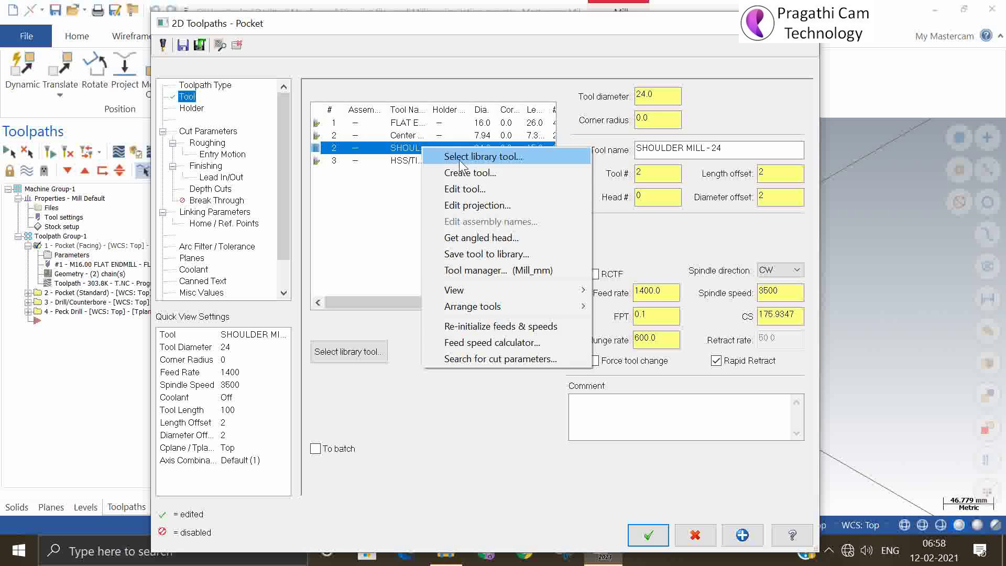
pyautogui.click(475, 190)
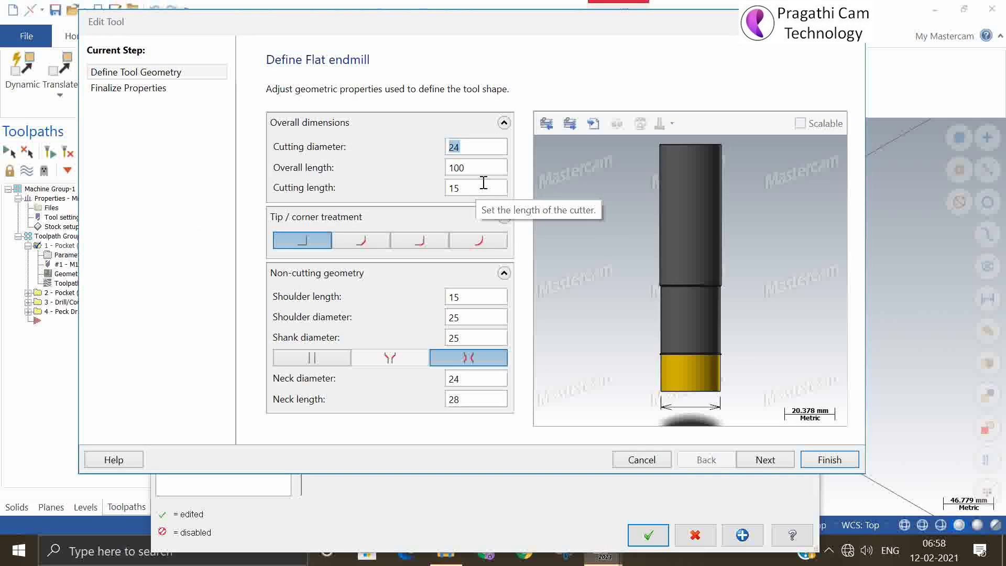
pyautogui.click(766, 461)
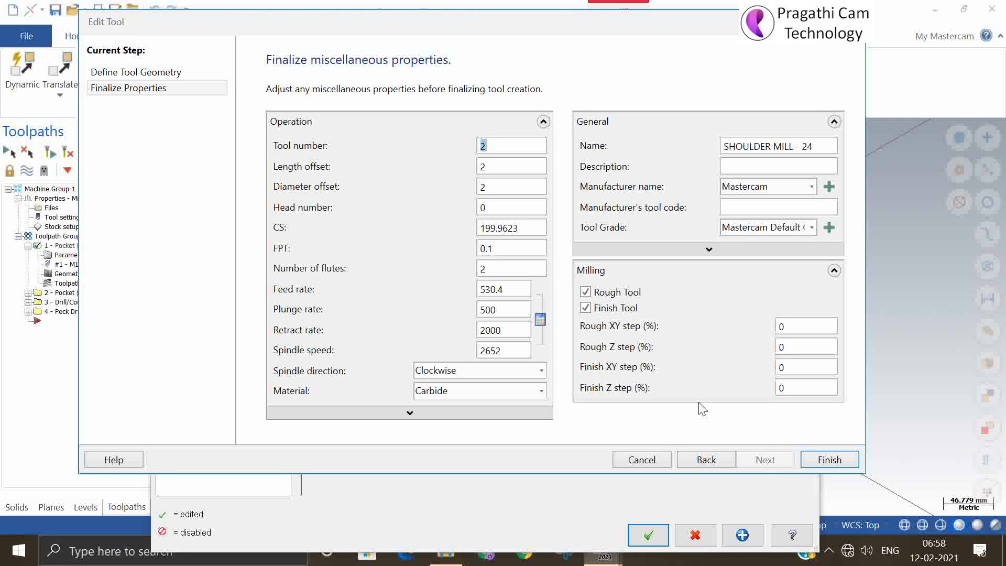
pyautogui.press('BackSpace')
pyautogui.write('5')
pyautogui.click(823, 458)
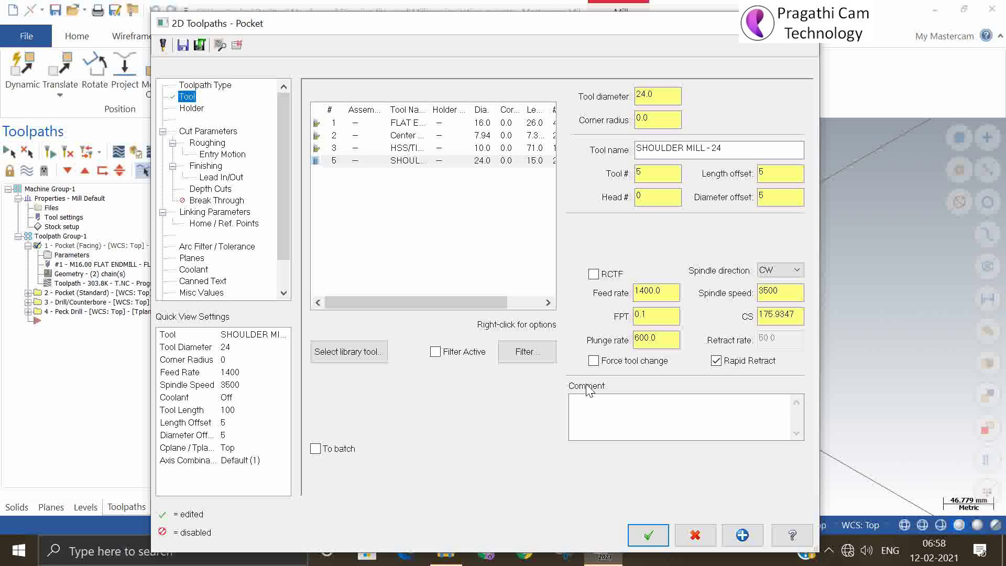
# - Save the 24 mm shoulder mill to a new tool library named "test lib"
pyautogui.rightClick(454, 165)
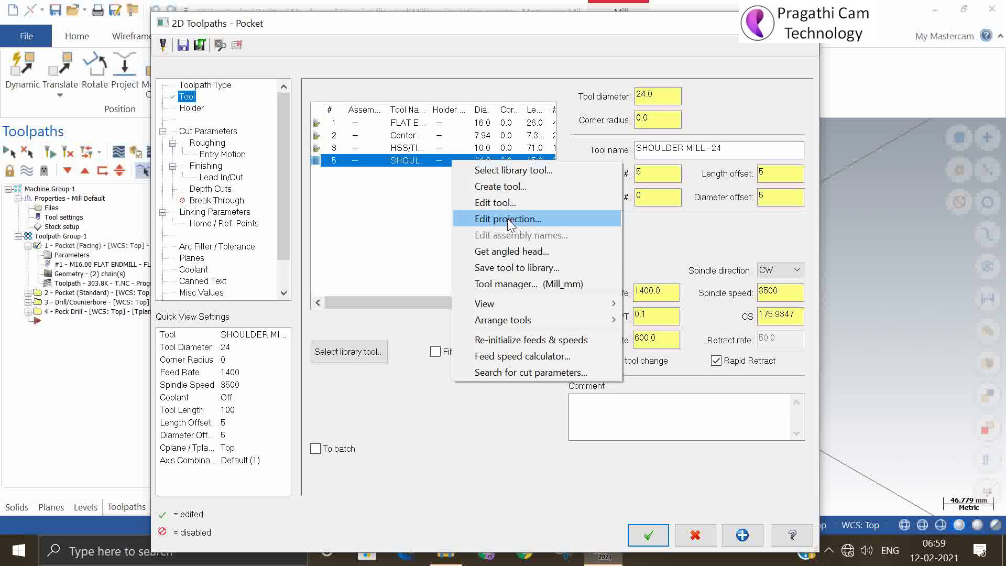
pyautogui.click(531, 269)
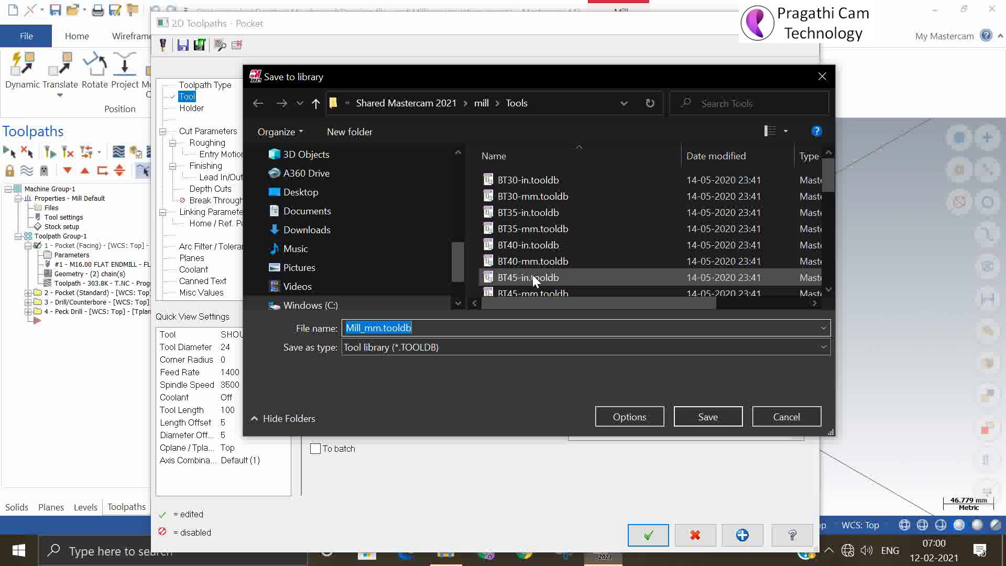
pyautogui.write('ts')
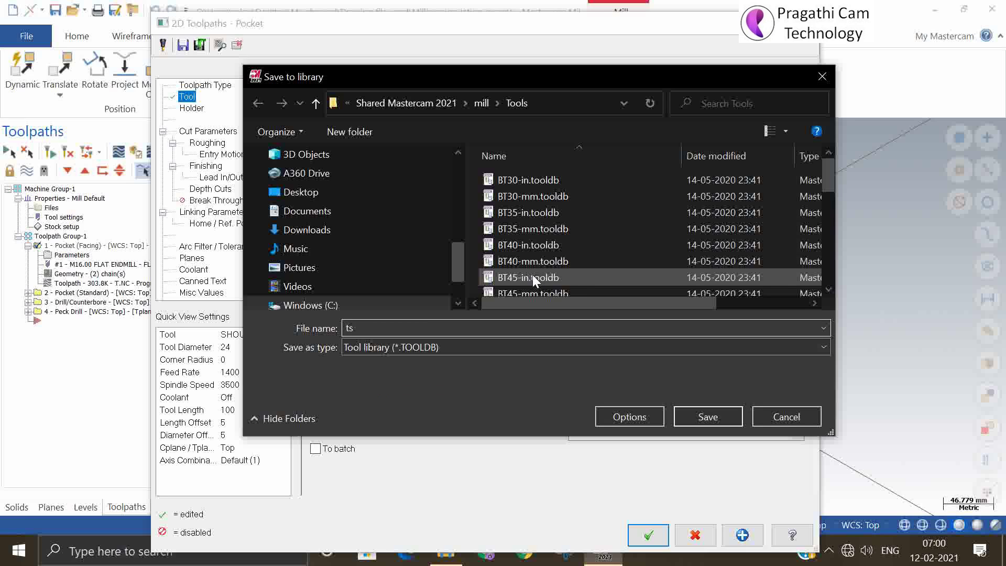
pyautogui.press('BackSpace')
pyautogui.write('est lib')
pyautogui.click(708, 416)
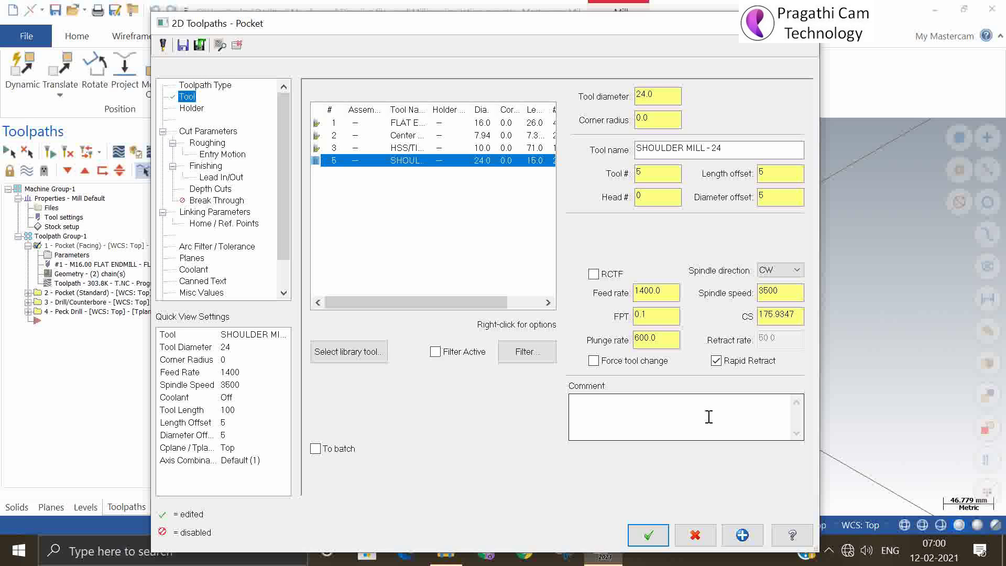
# - Check the shoulder mill's defined properties and re-initialize the operation's feeds and speeds from them
pyautogui.doubleClick(420, 161)
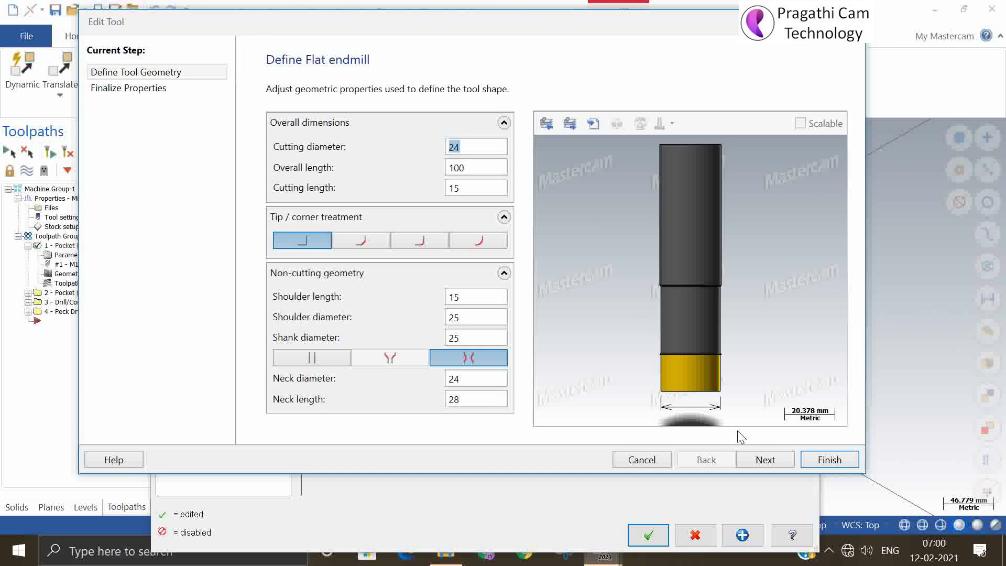
pyautogui.click(770, 459)
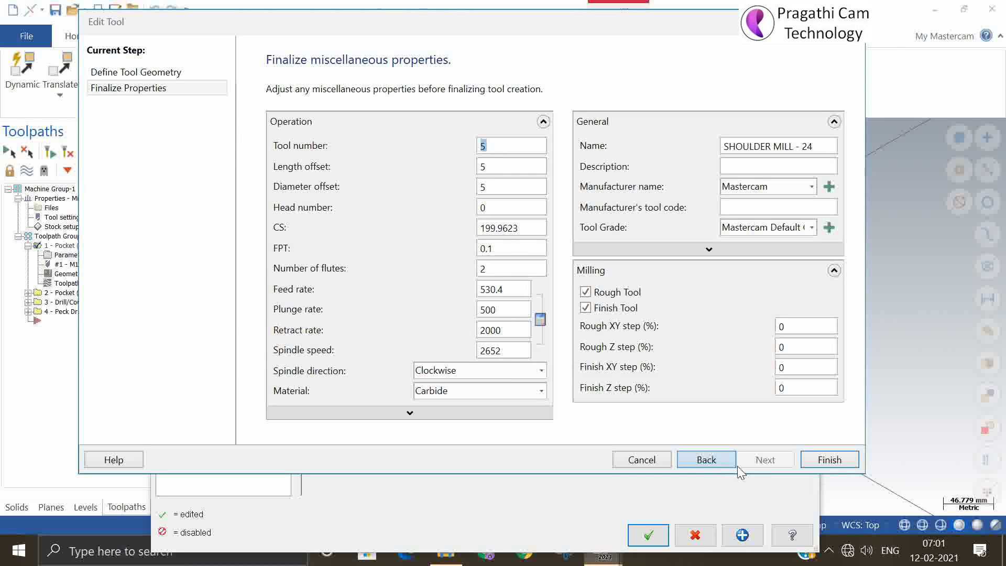
pyautogui.click(841, 460)
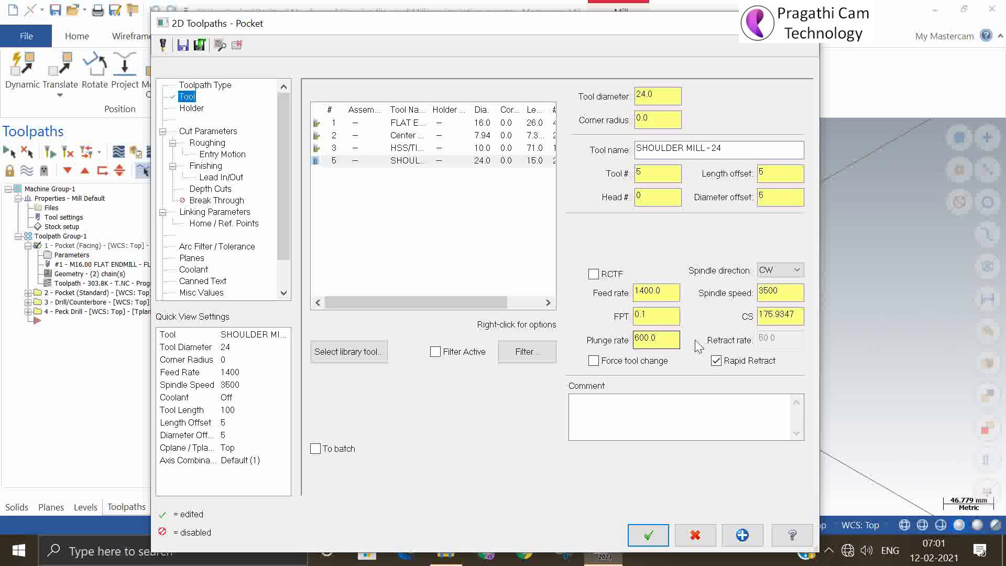
pyautogui.rightClick(464, 164)
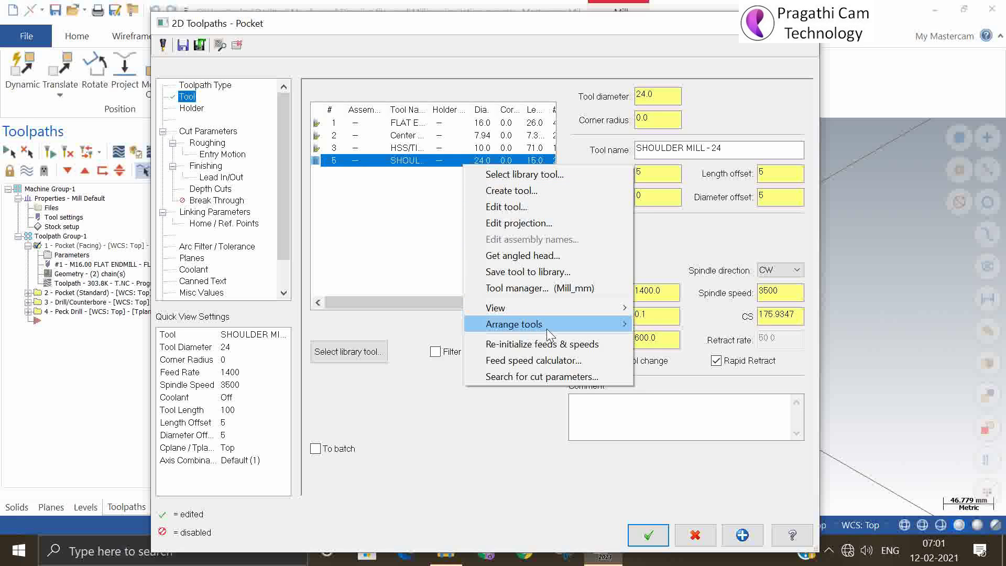
pyautogui.moveTo(547, 327)
pyautogui.click(559, 348)
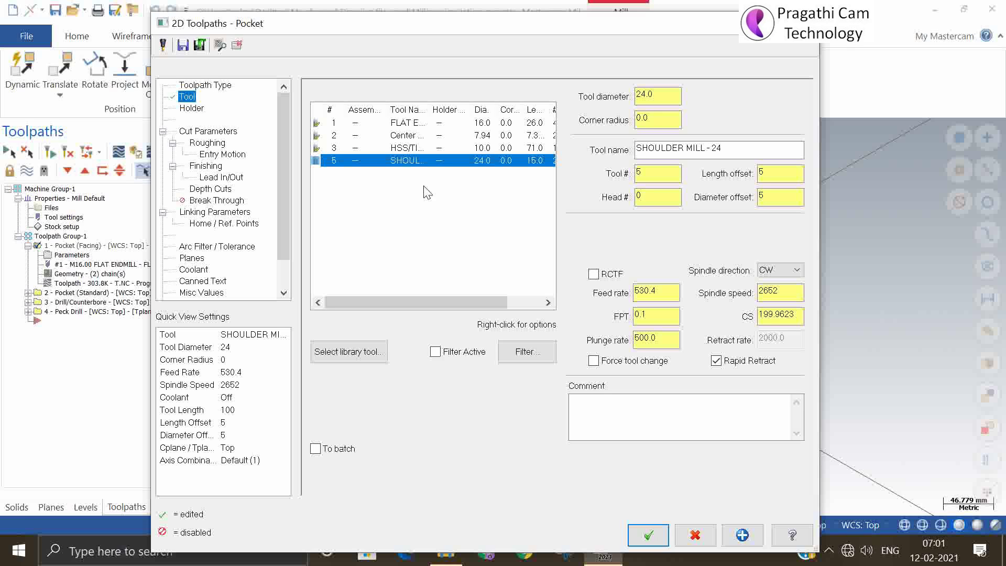
# - Save the 16 mm flat end mill to the existing "test lib.tooldb" tool library
pyautogui.click(409, 123)
pyautogui.rightClick(409, 126)
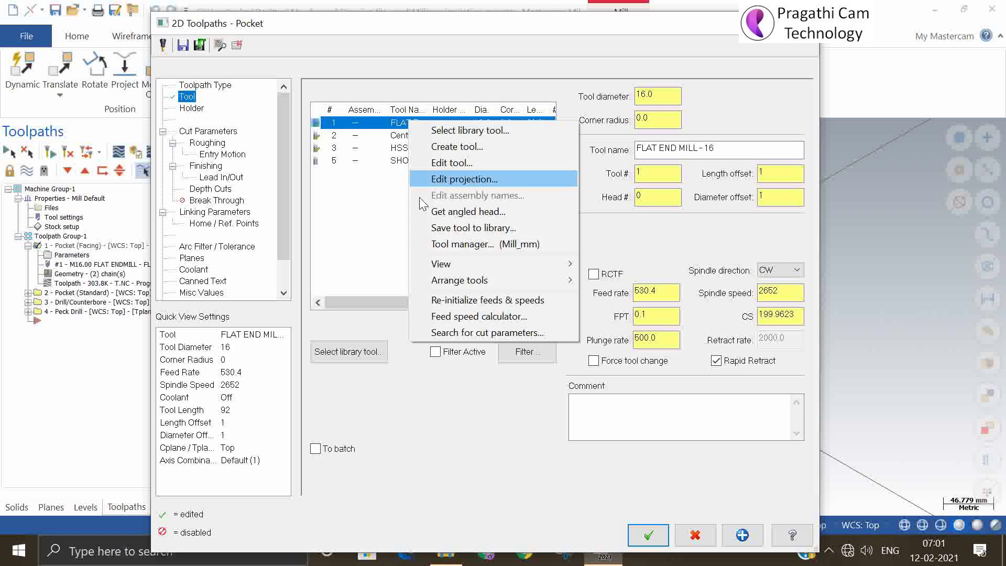
pyautogui.click(464, 234)
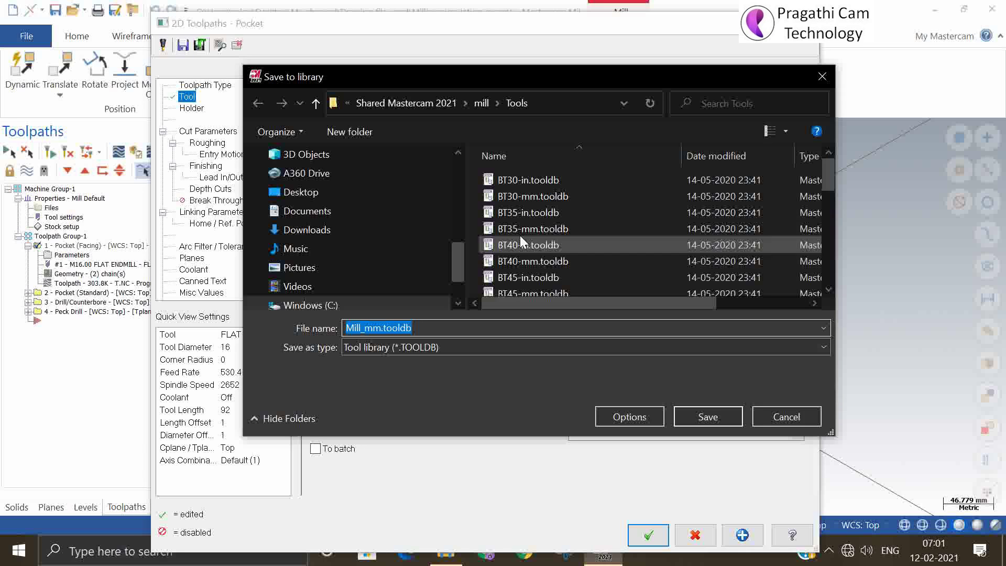
pyautogui.click(520, 234)
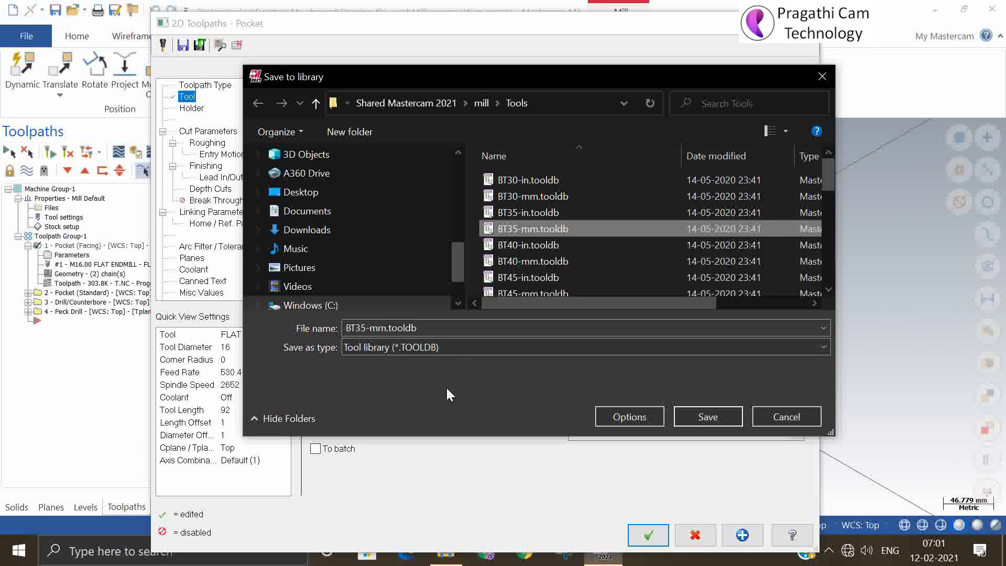
pyautogui.click(449, 328)
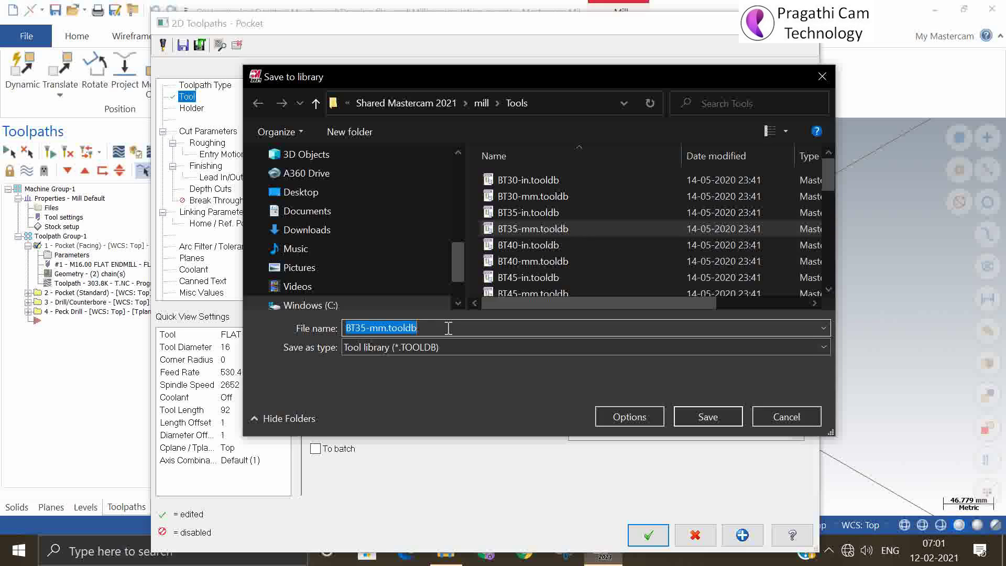
pyautogui.write('t')
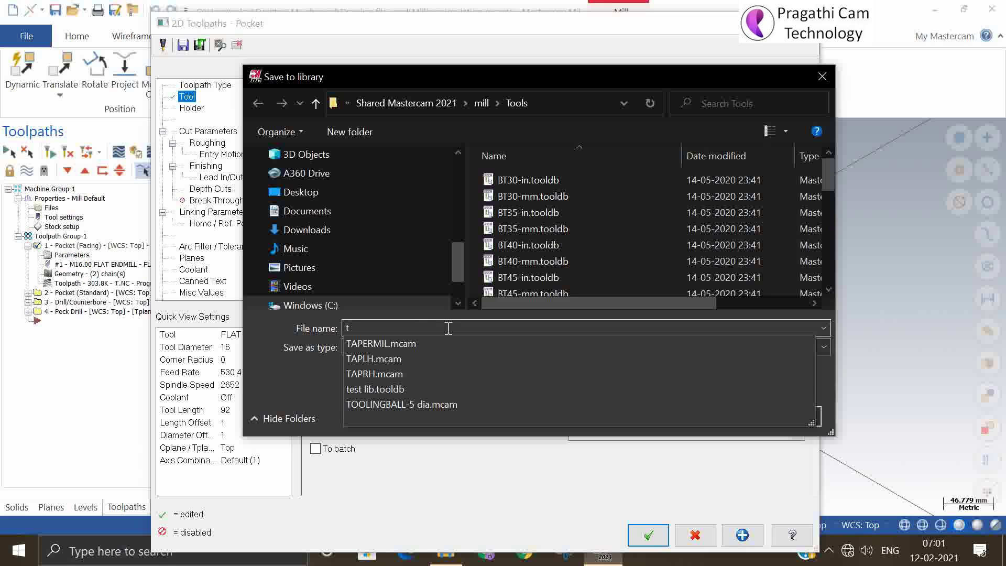
pyautogui.click(420, 388)
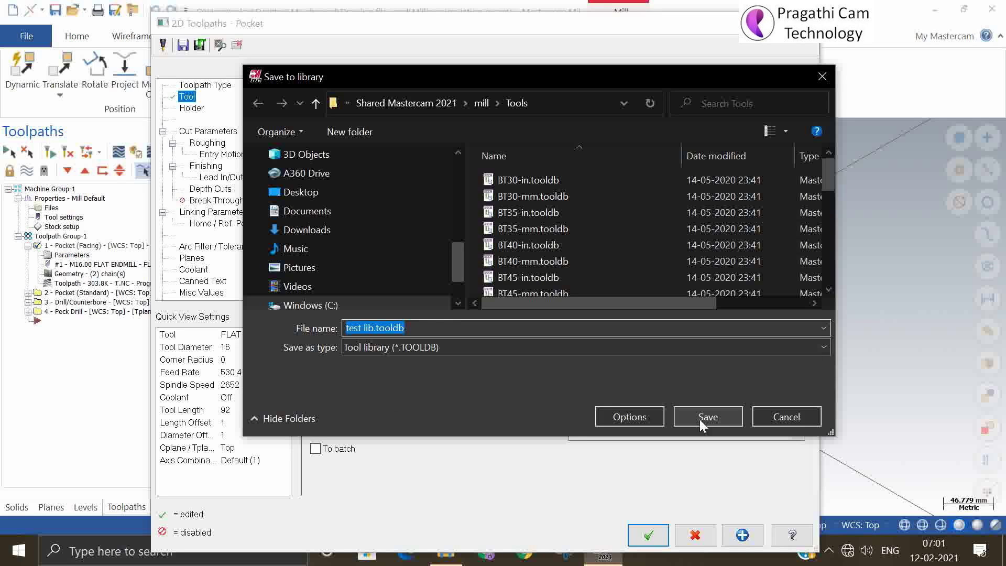
pyautogui.click(700, 418)
# - Add the 7.94 mm center drill to the "test lib.tooldb" tool library
pyautogui.click(406, 135)
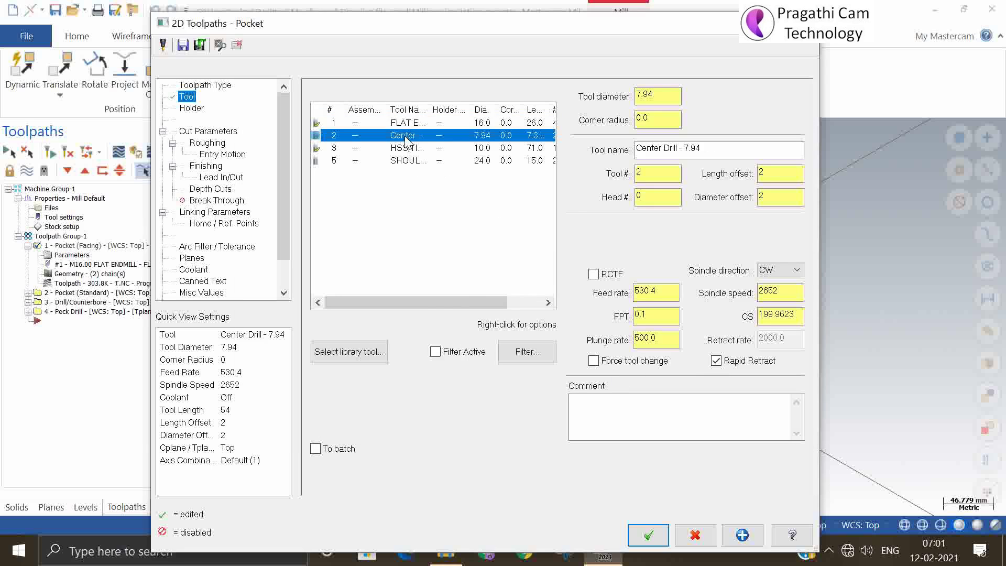
pyautogui.rightClick(405, 135)
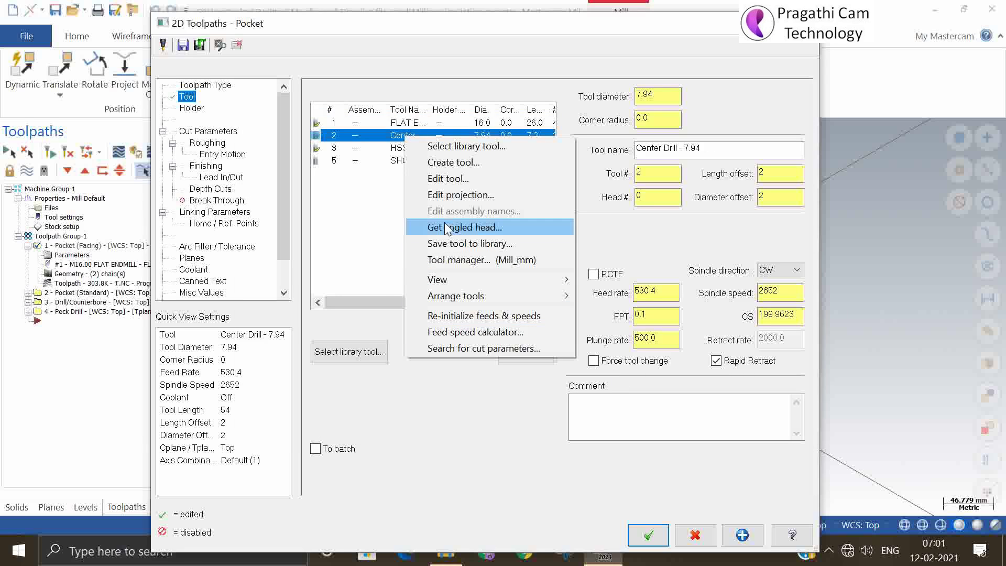
pyautogui.click(470, 245)
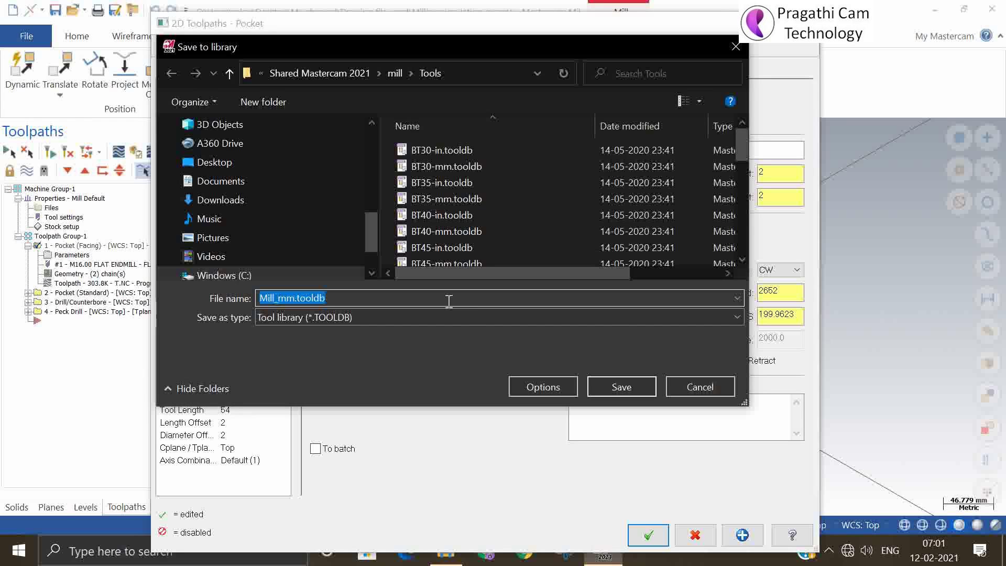
pyautogui.write('t')
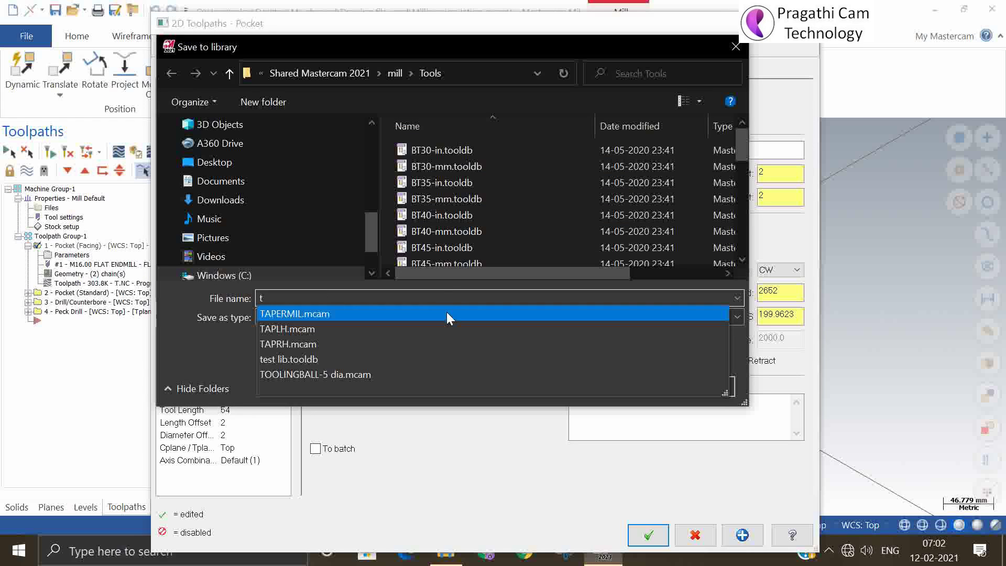
pyautogui.click(440, 358)
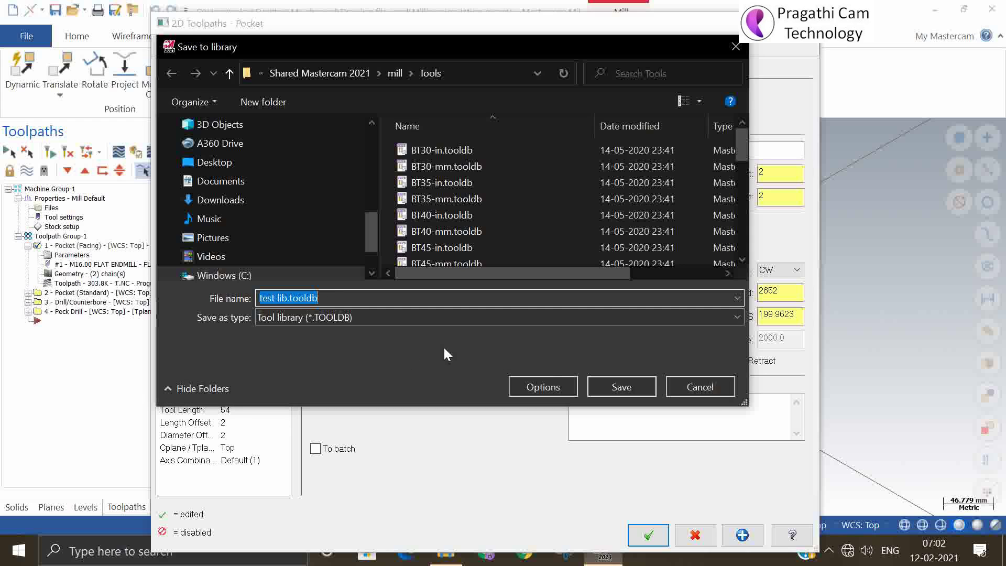
pyautogui.click(614, 388)
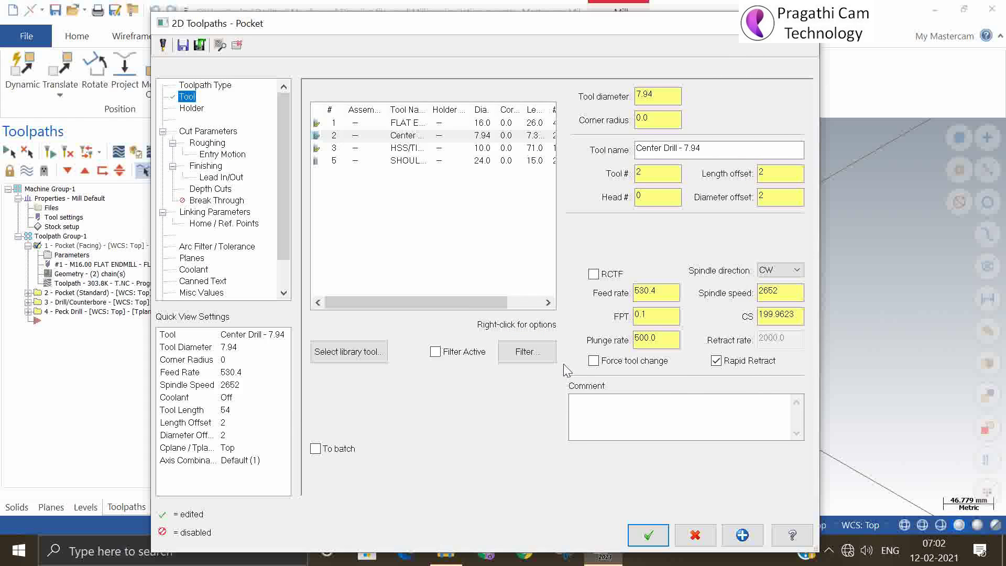
# - Save the 10 mm HSS/TIN drill to the existing "test lib.tooldb" tool library
pyautogui.click(389, 147)
pyautogui.rightClick(389, 147)
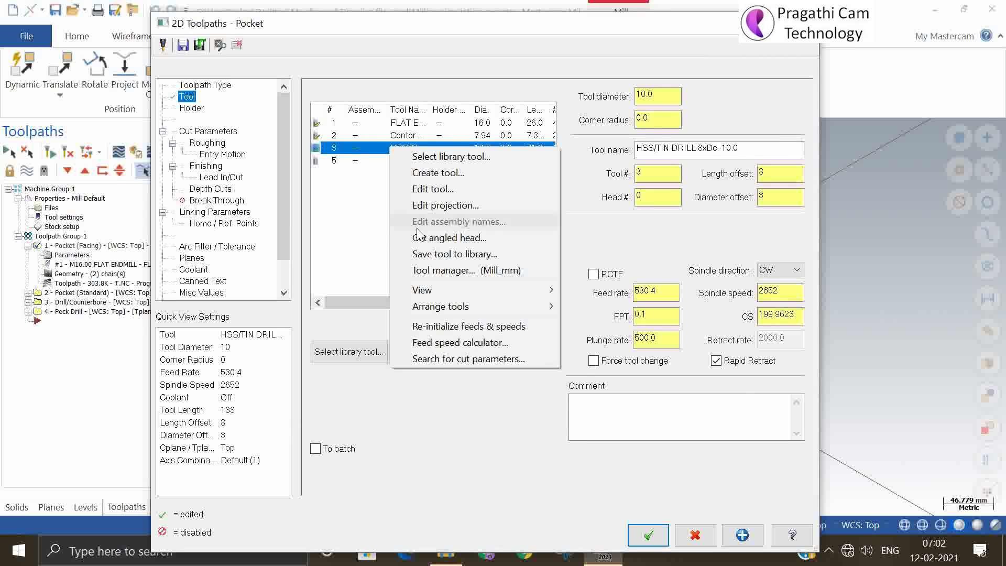
pyautogui.click(445, 254)
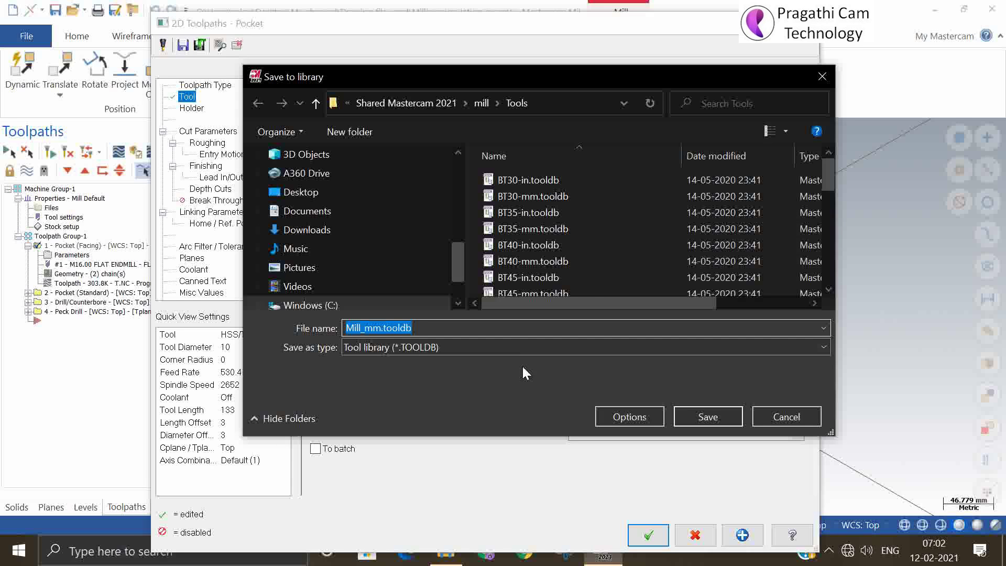
pyautogui.write('t')
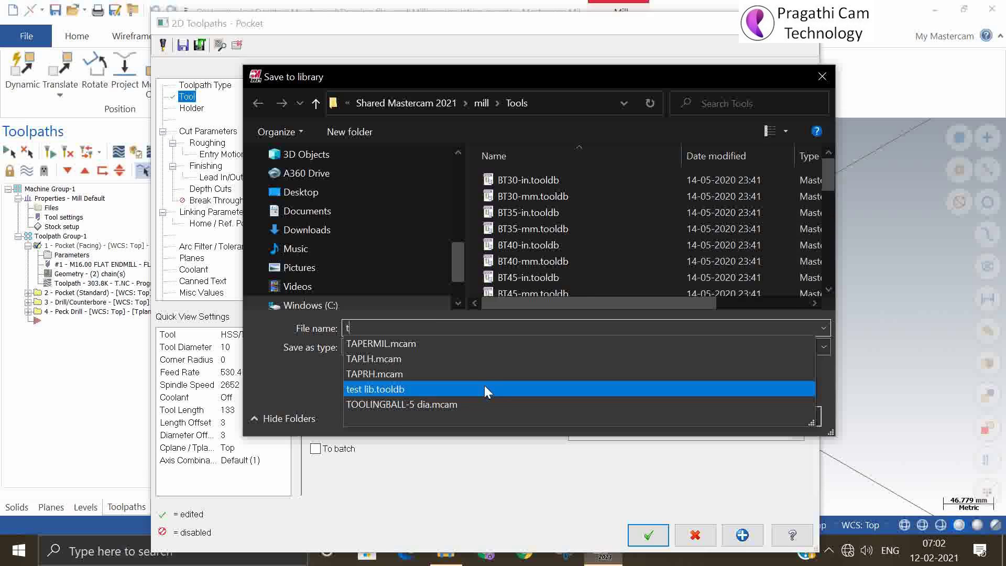
pyautogui.click(540, 390)
pyautogui.click(707, 419)
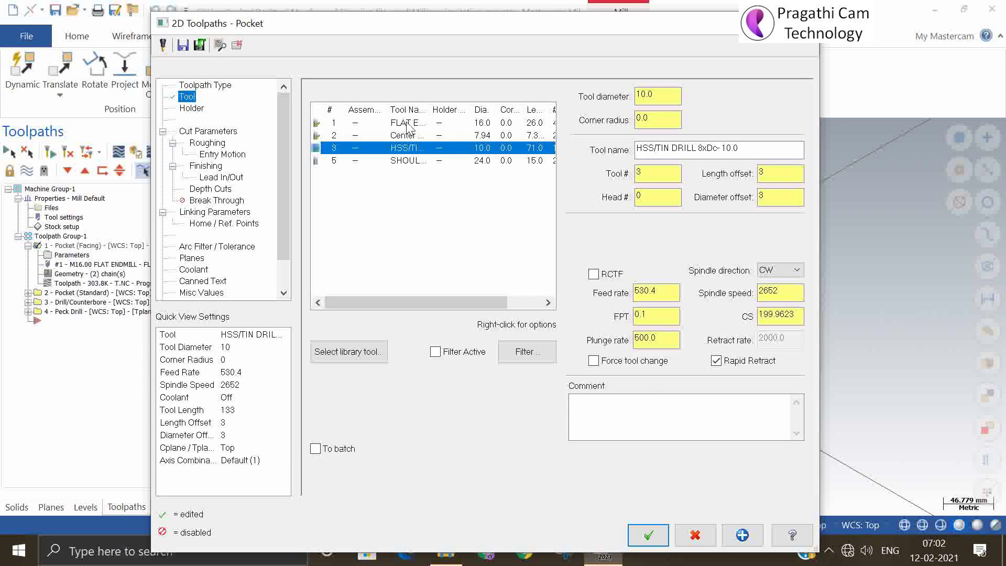
# - Open the "test lib.tooldb" library for tool selection and turn off its filter to review all the saved tools
pyautogui.click(375, 351)
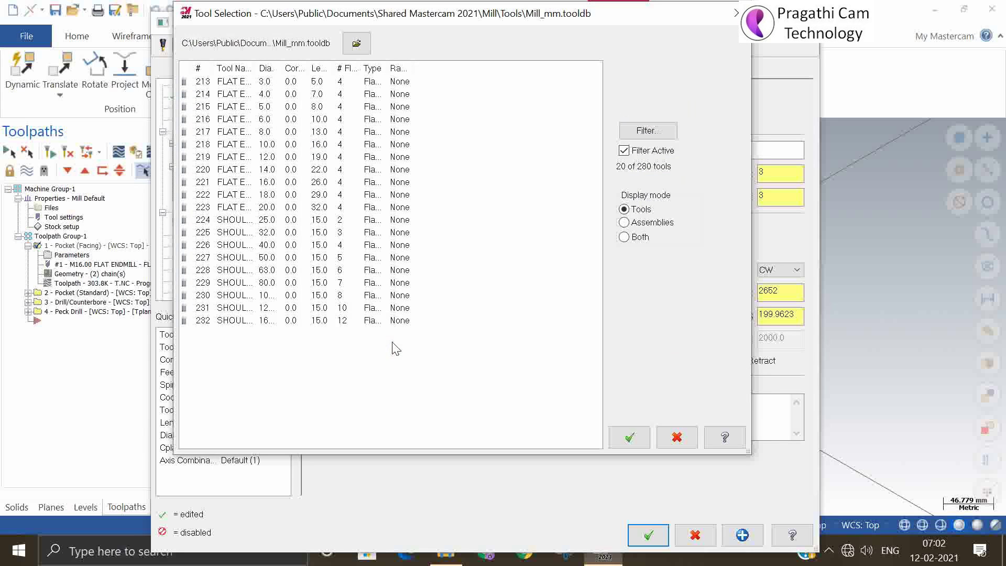
pyautogui.click(356, 43)
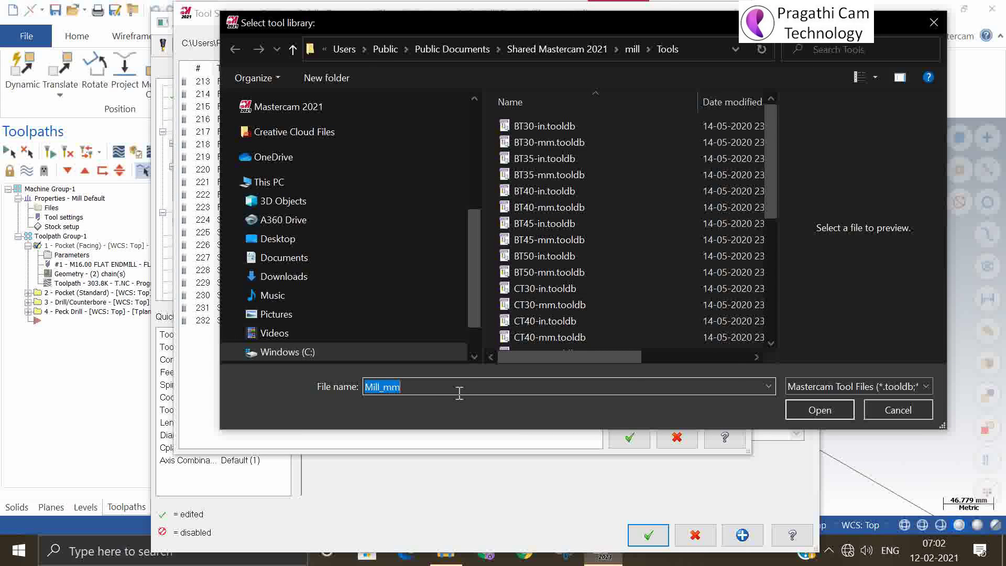
pyautogui.write('t')
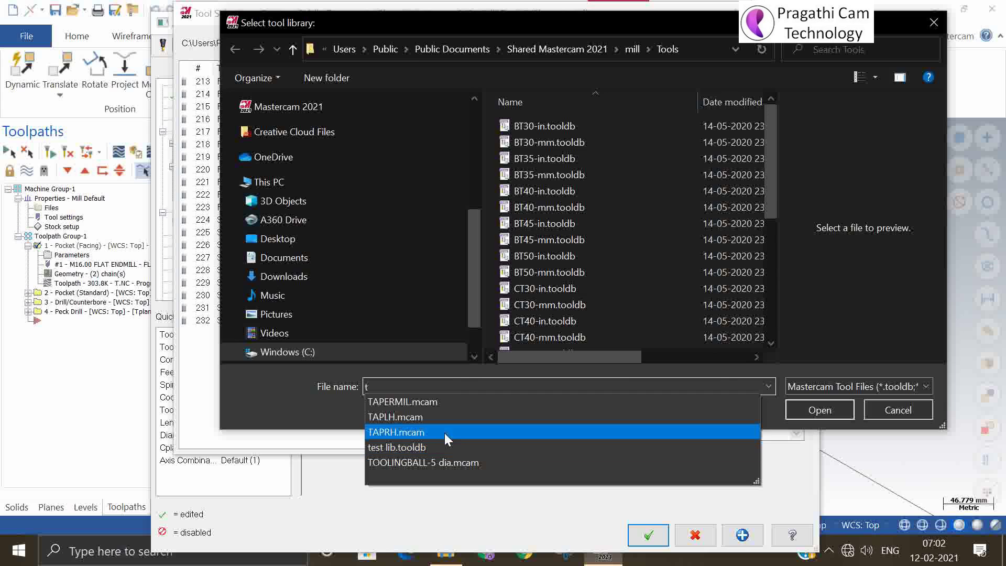
pyautogui.click(440, 447)
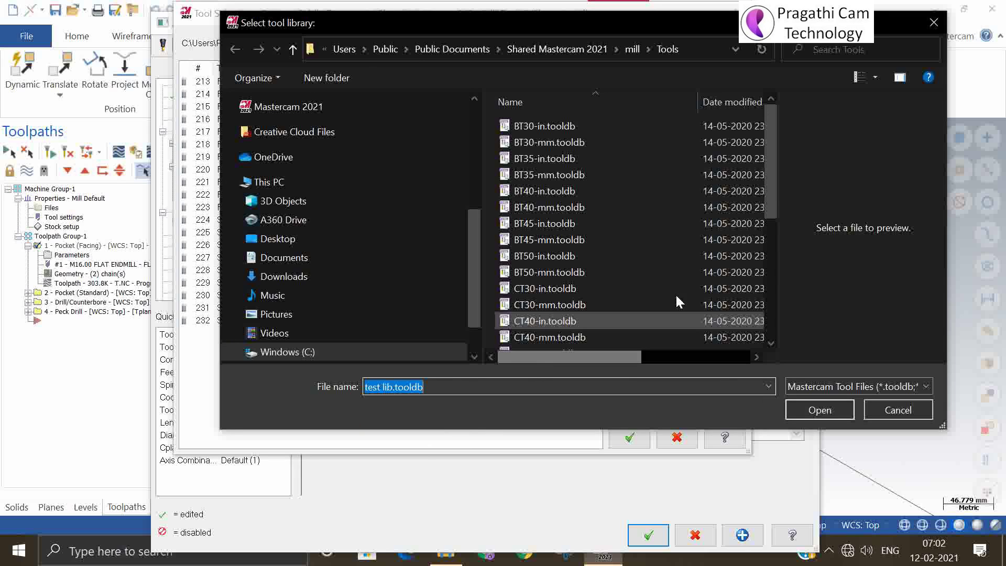
pyautogui.moveTo(773, 199); pyautogui.dragTo(790, 341)
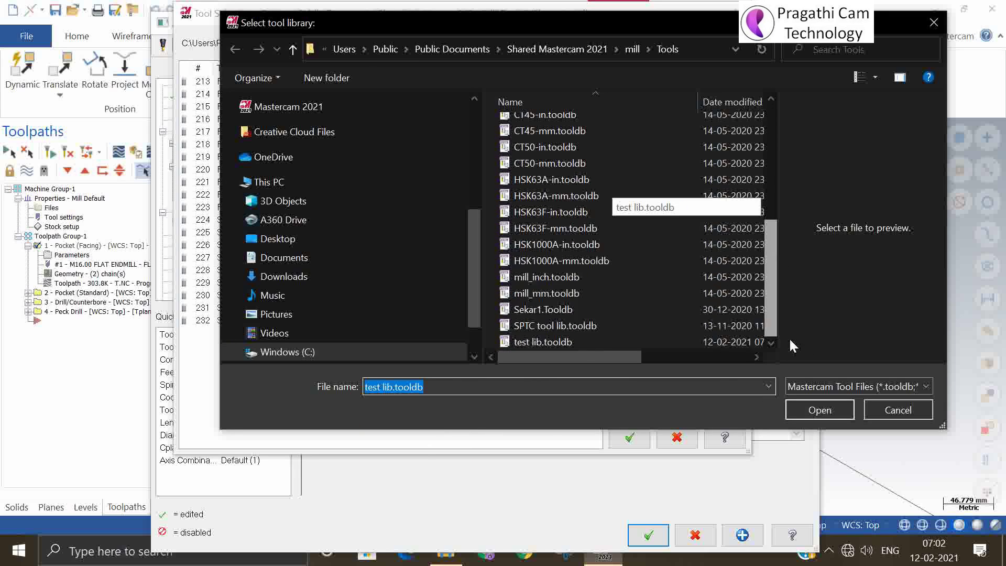
pyautogui.click(573, 346)
pyautogui.click(804, 411)
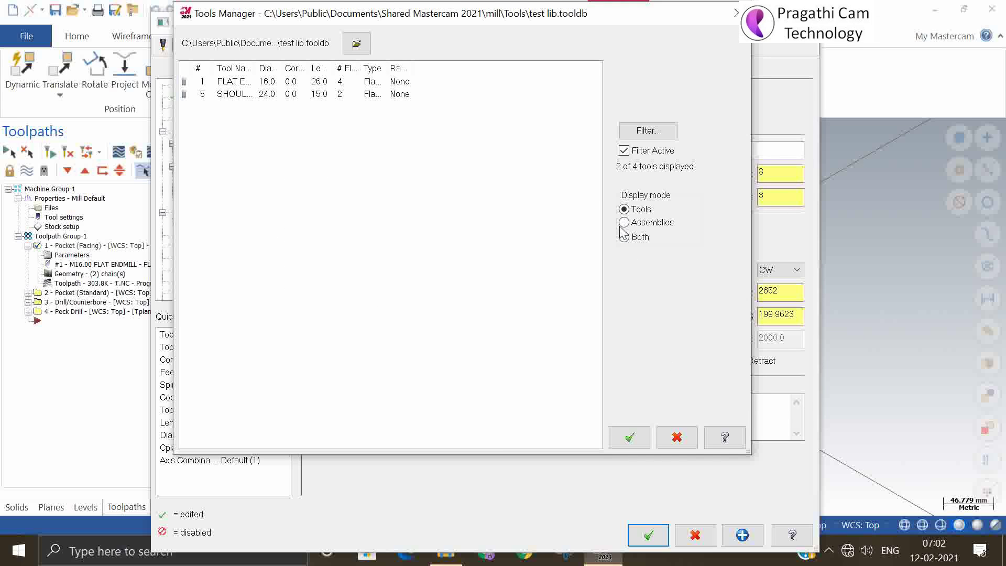
pyautogui.click(624, 151)
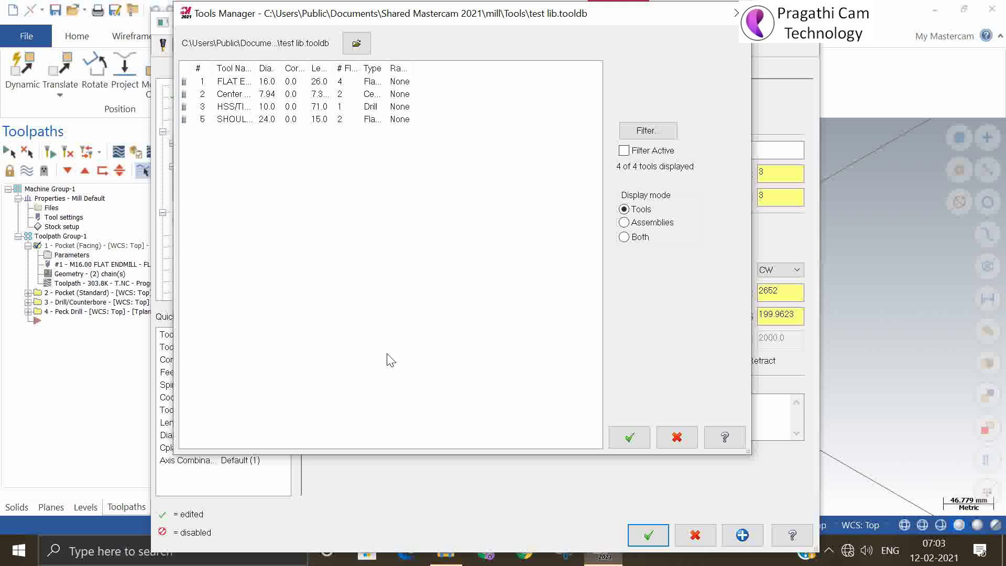
pyautogui.click(617, 442)
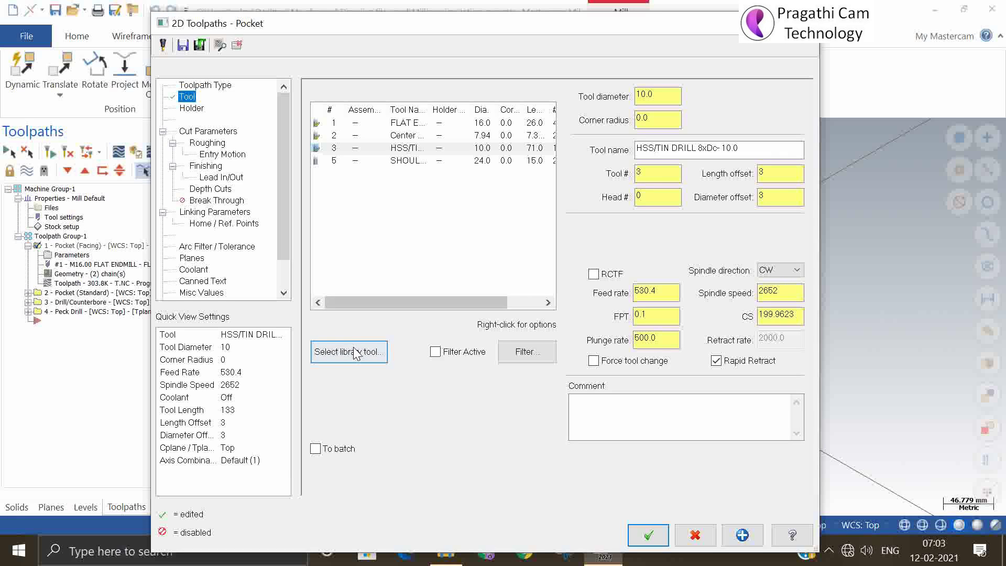
# - Edit the 10 mm HSS/TIN drill, setting its overall length to 150 and its cutting length to 75
pyautogui.doubleClick(433, 162)
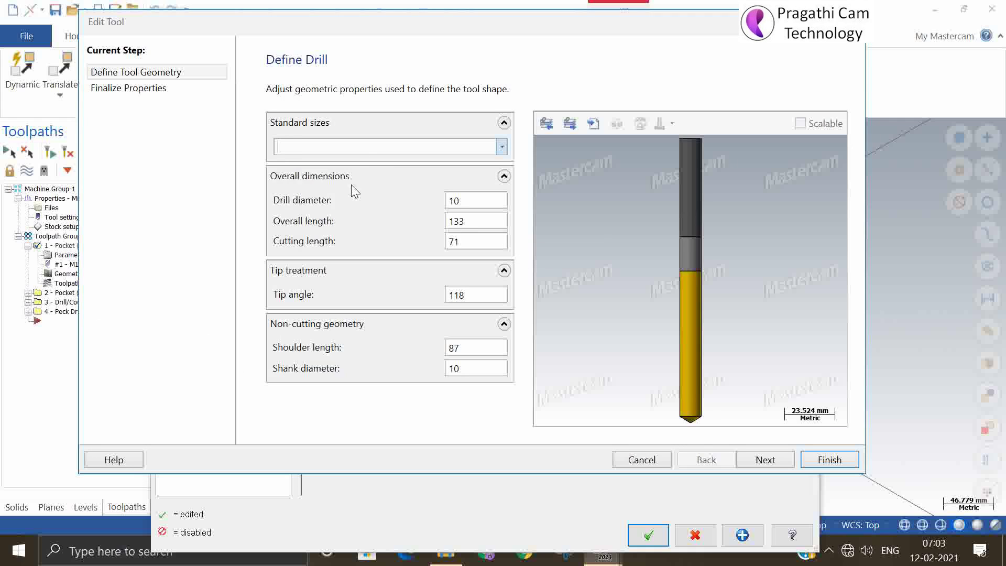
pyautogui.doubleClick(477, 219)
pyautogui.write('150')
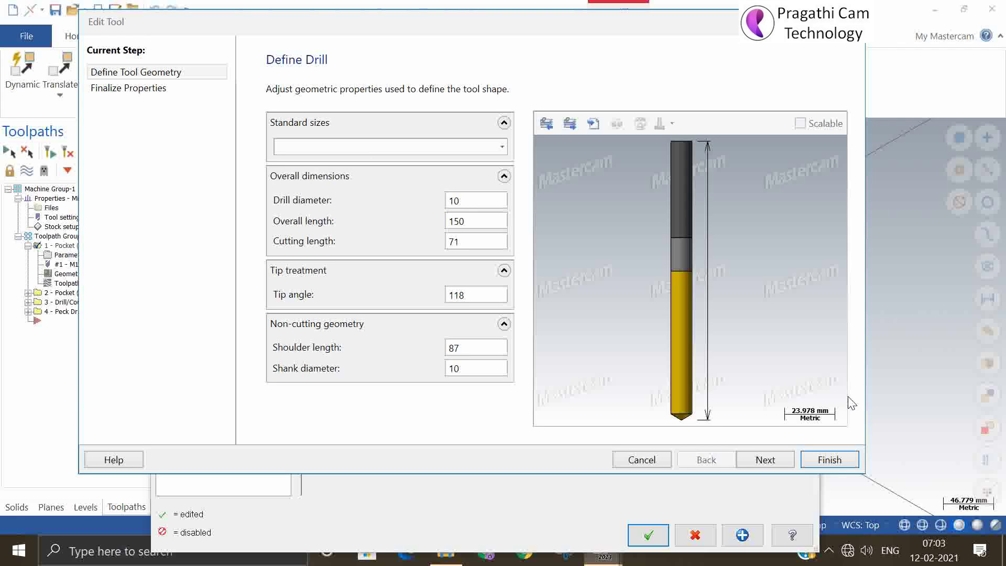
pyautogui.doubleClick(481, 235)
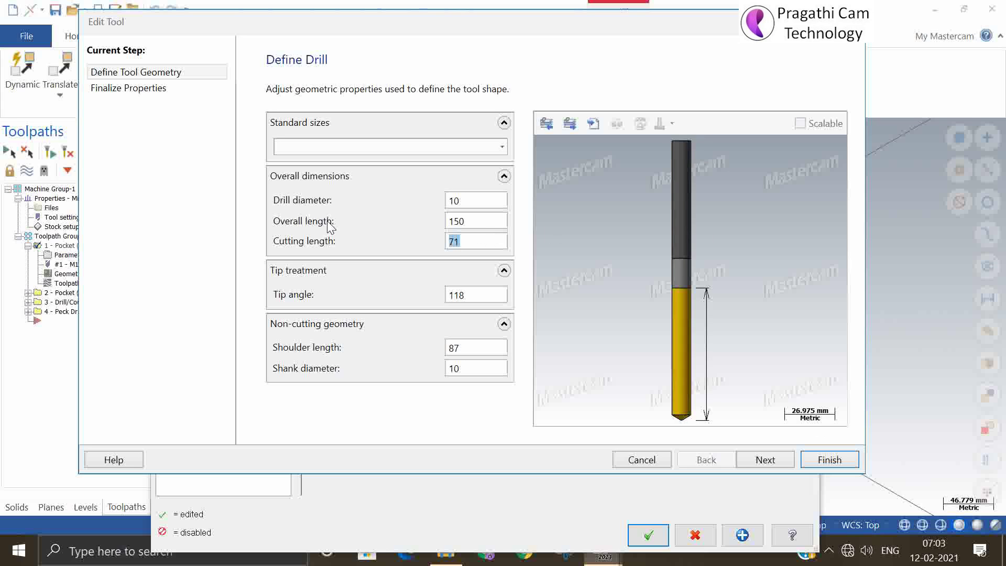
pyautogui.write('75')
pyautogui.click(483, 295)
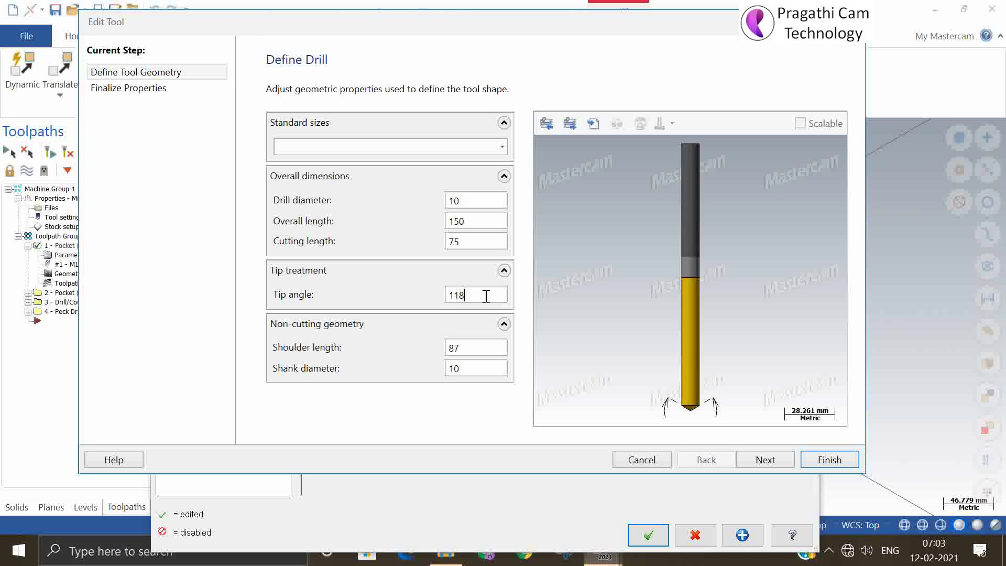
pyautogui.click(765, 461)
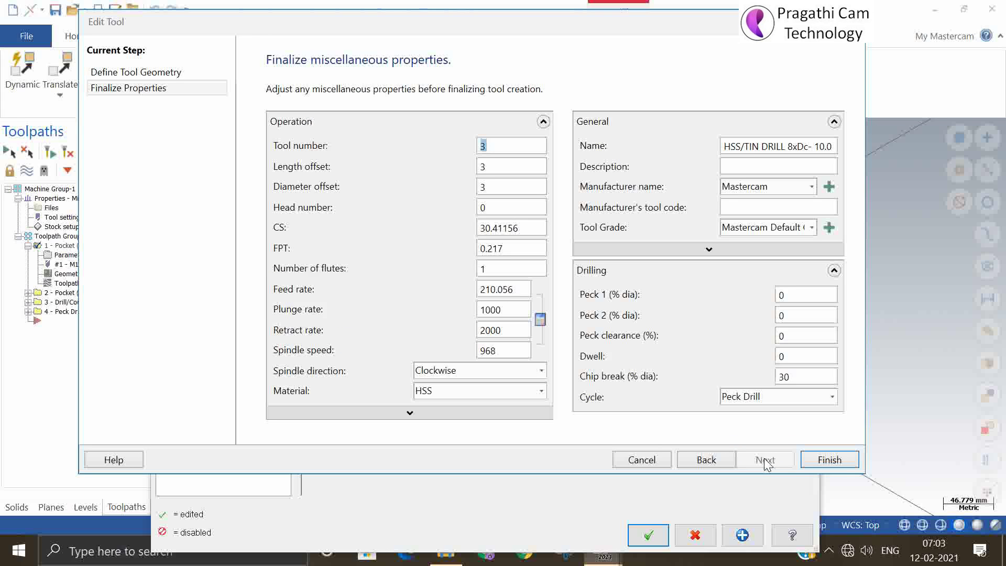
pyautogui.click(820, 464)
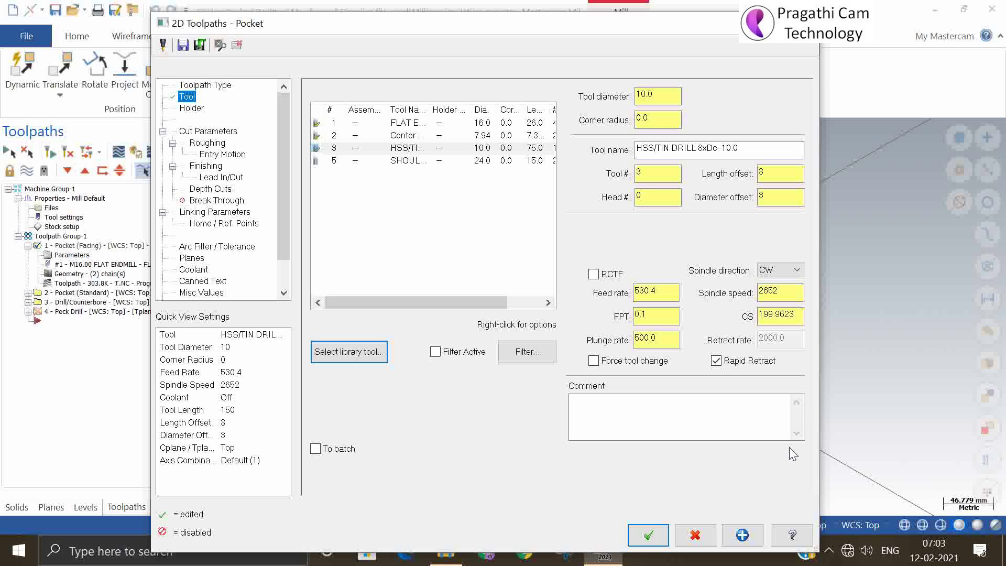
# - Switch the active library for tool selection to "mill_mm.tooldb"
pyautogui.rightClick(418, 199)
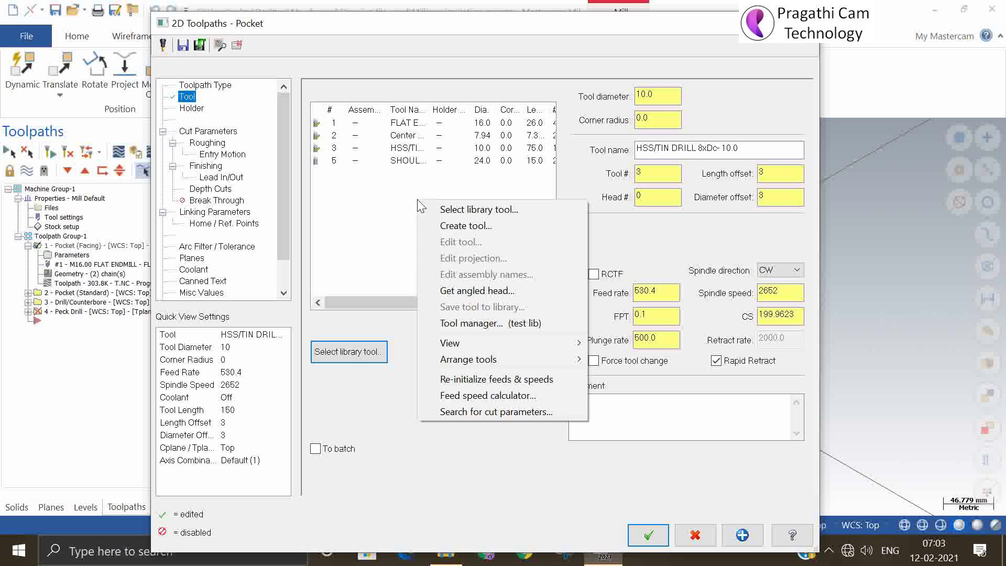
pyautogui.click(460, 210)
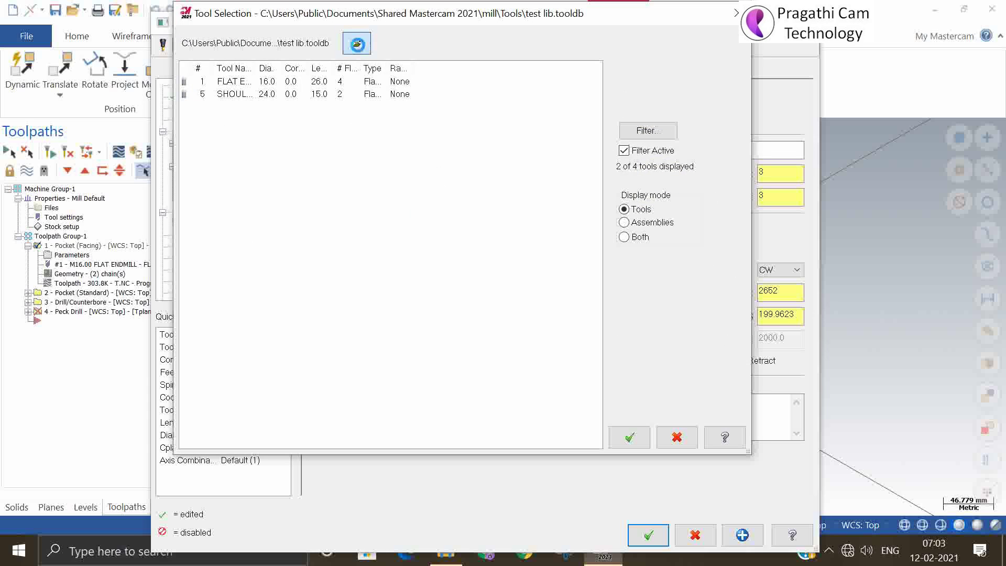
pyautogui.click(357, 44)
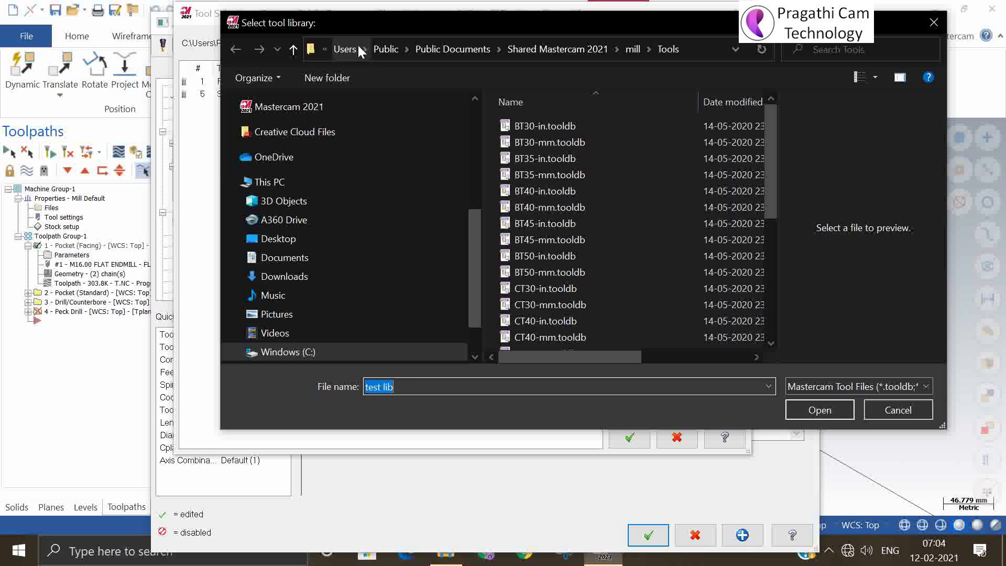
pyautogui.click(558, 304)
pyautogui.scroll(-5, 558, 304)
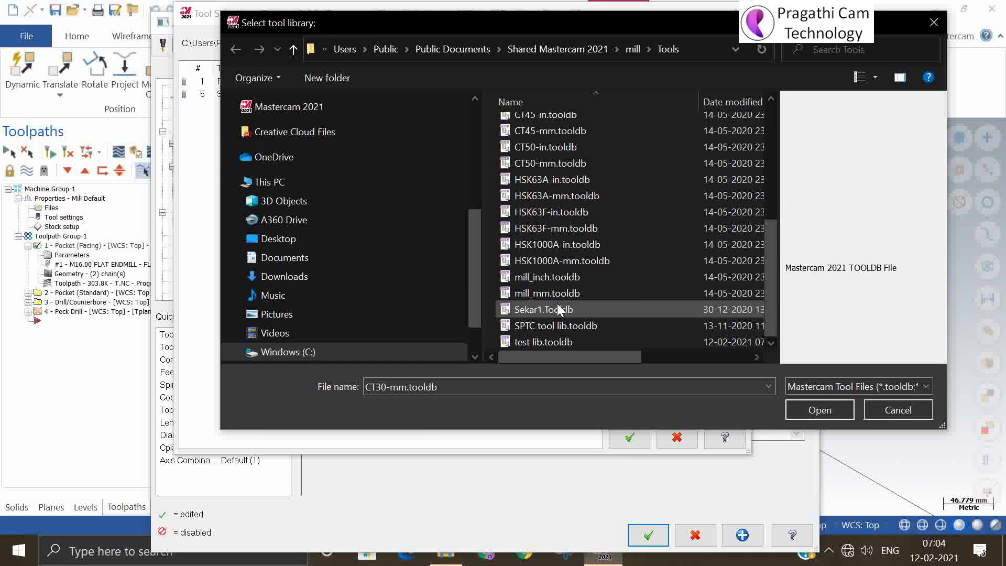
pyautogui.click(559, 293)
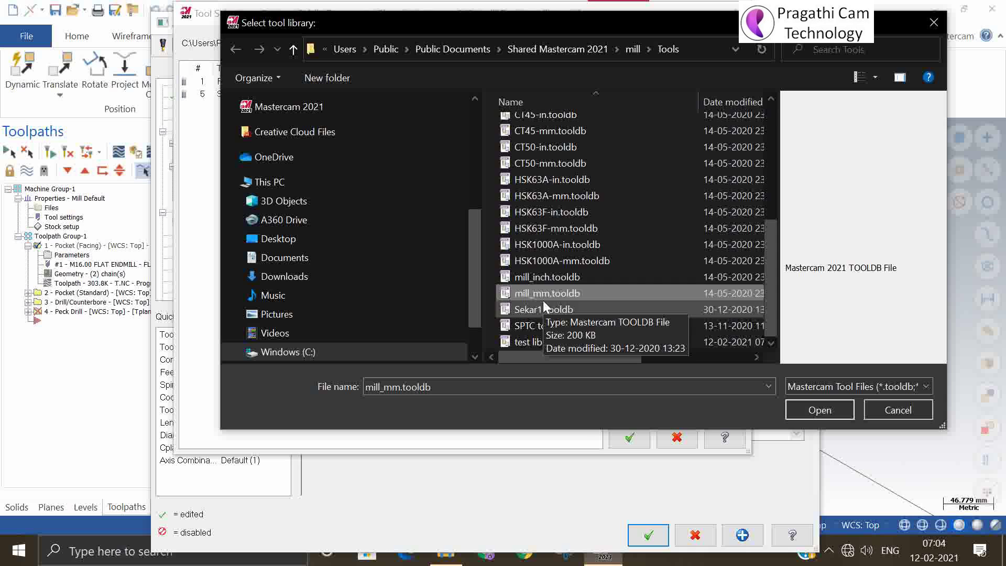
pyautogui.click(818, 410)
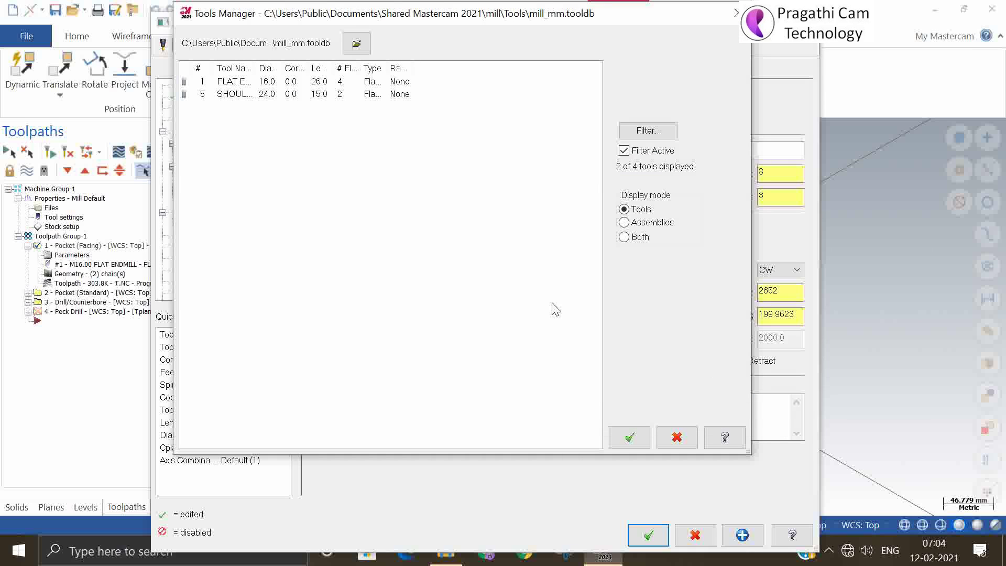
# - Filter the mill_mm library to chamfer mills only, check the matching tools, and close the library
pyautogui.click(632, 150)
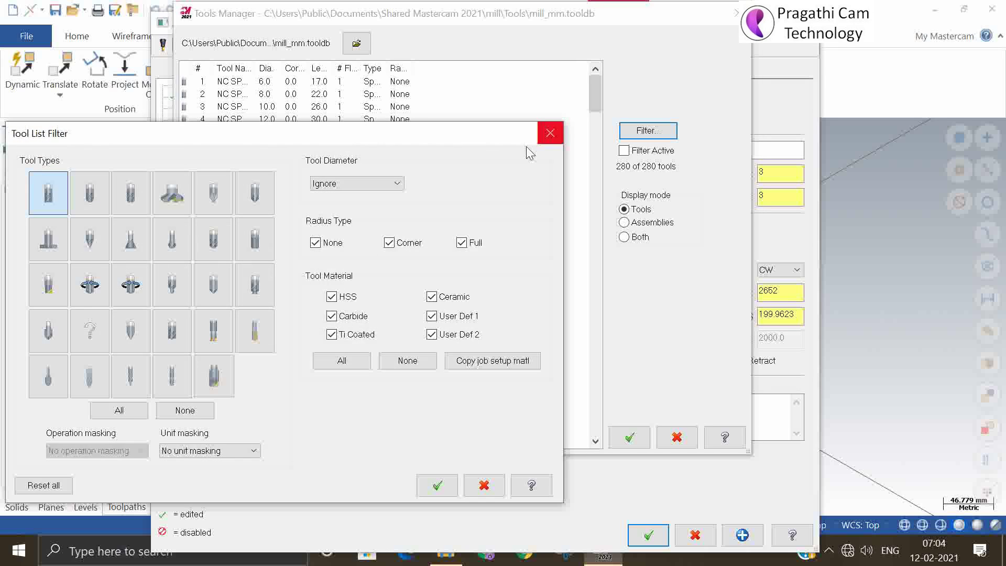
pyautogui.click(185, 411)
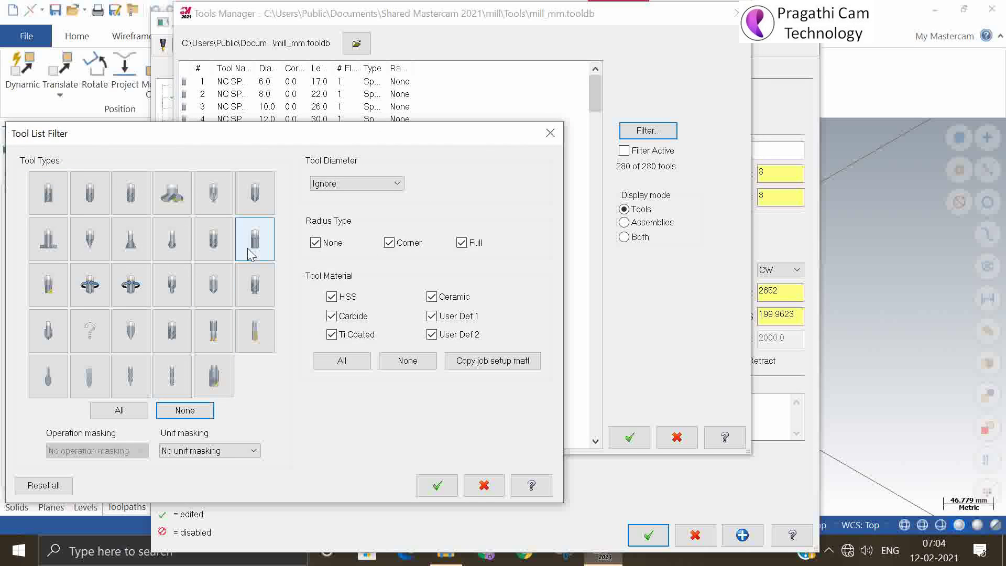
pyautogui.click(254, 209)
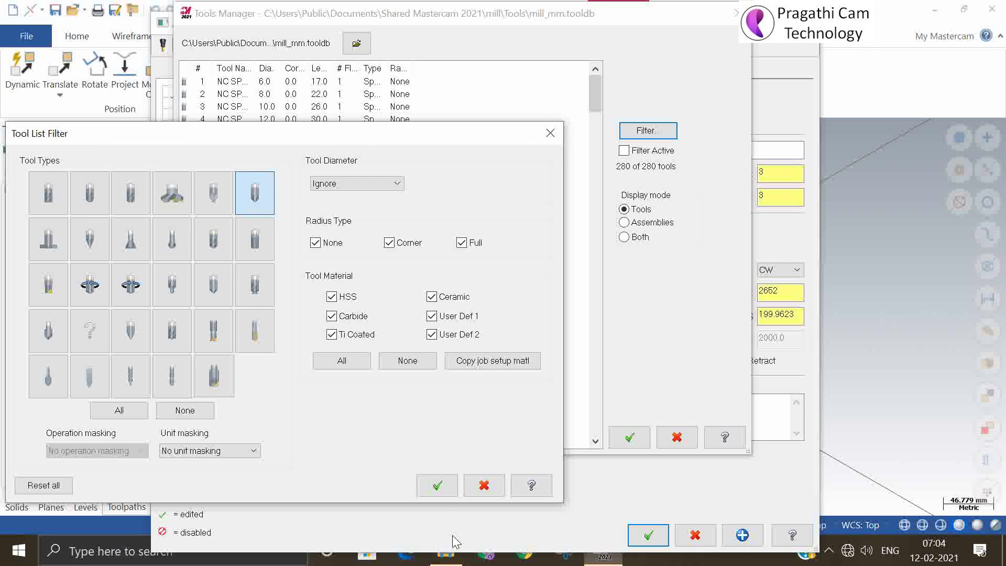
pyautogui.click(441, 483)
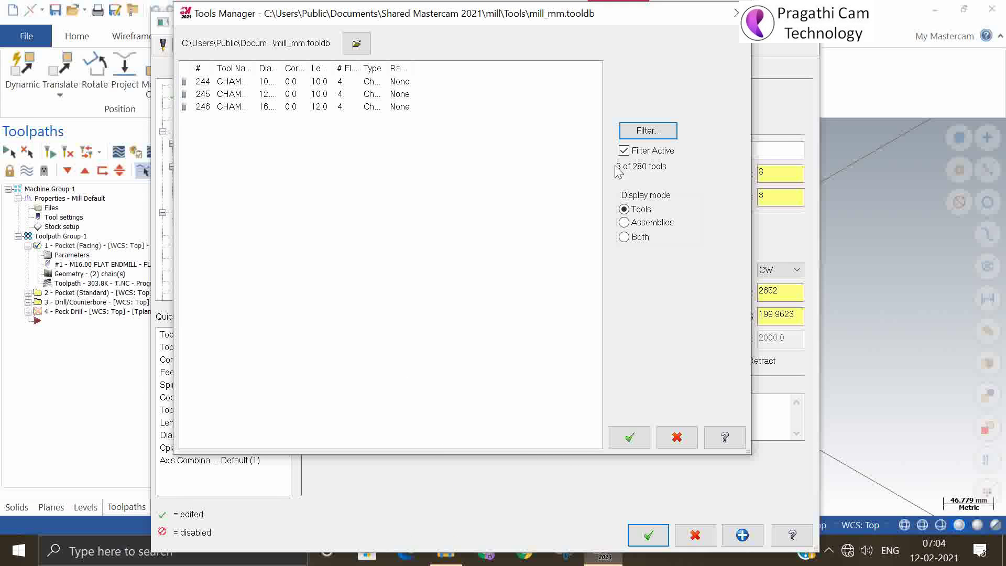
pyautogui.click(735, 13)
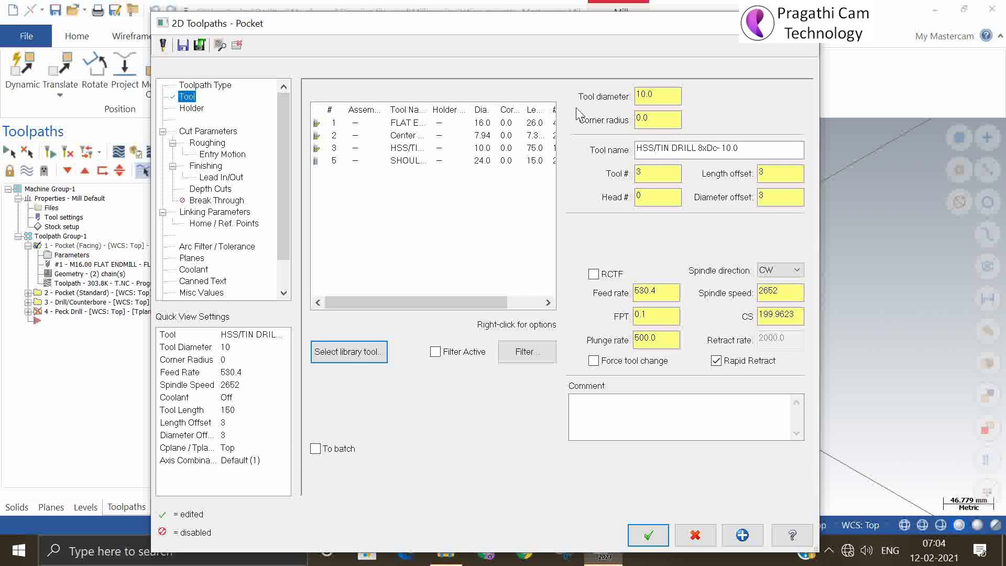
# - Start creating a new tool of type Chamfer mill and proceed to its geometry definition
pyautogui.rightClick(382, 215)
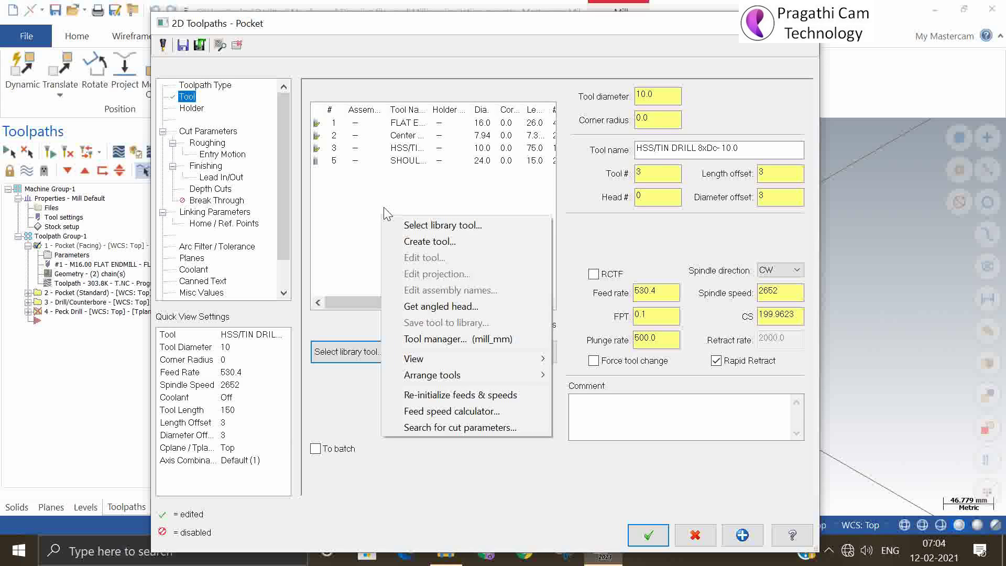
pyautogui.click(427, 240)
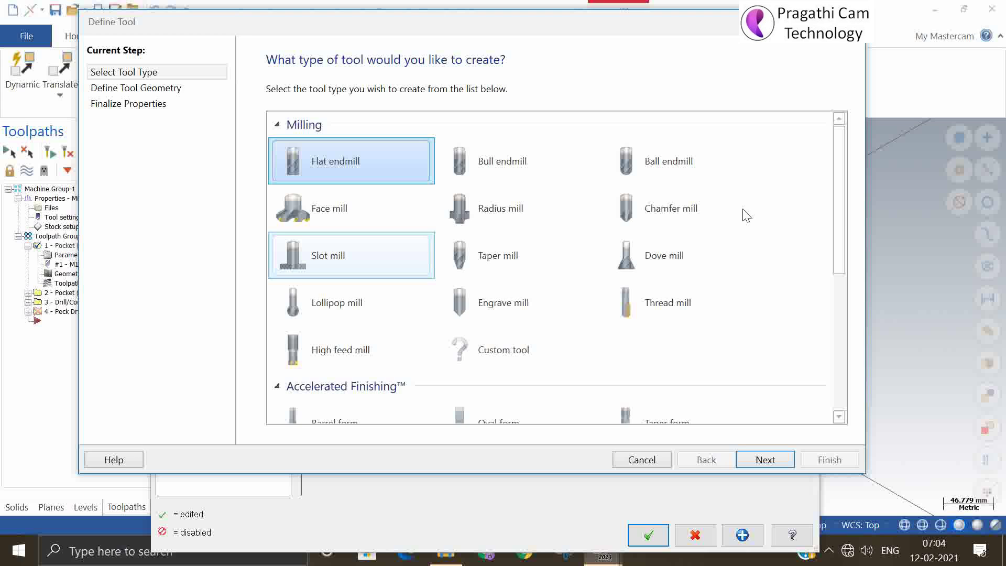
pyautogui.moveTo(840, 213); pyautogui.dragTo(827, 198)
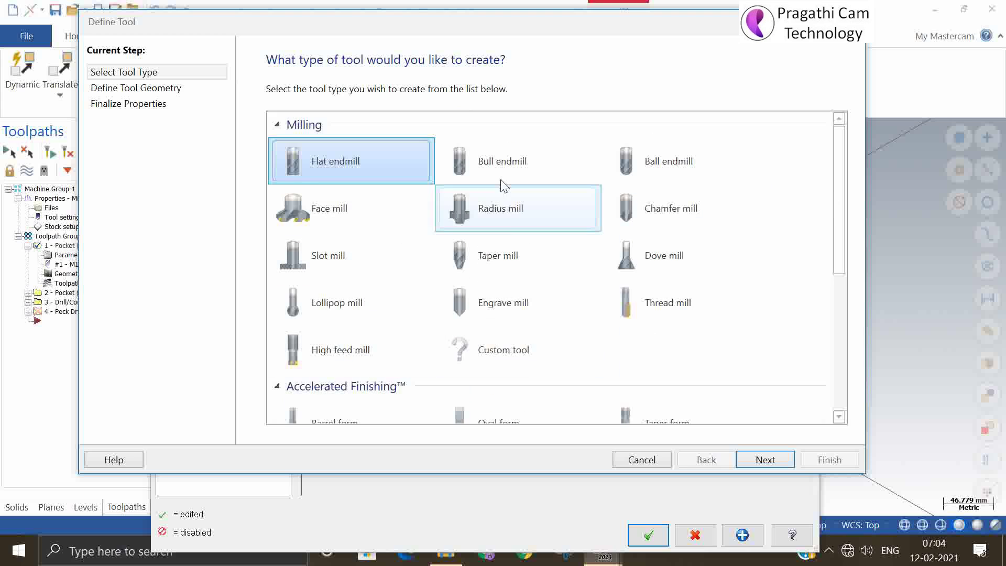
pyautogui.moveTo(842, 282); pyautogui.dragTo(819, 236)
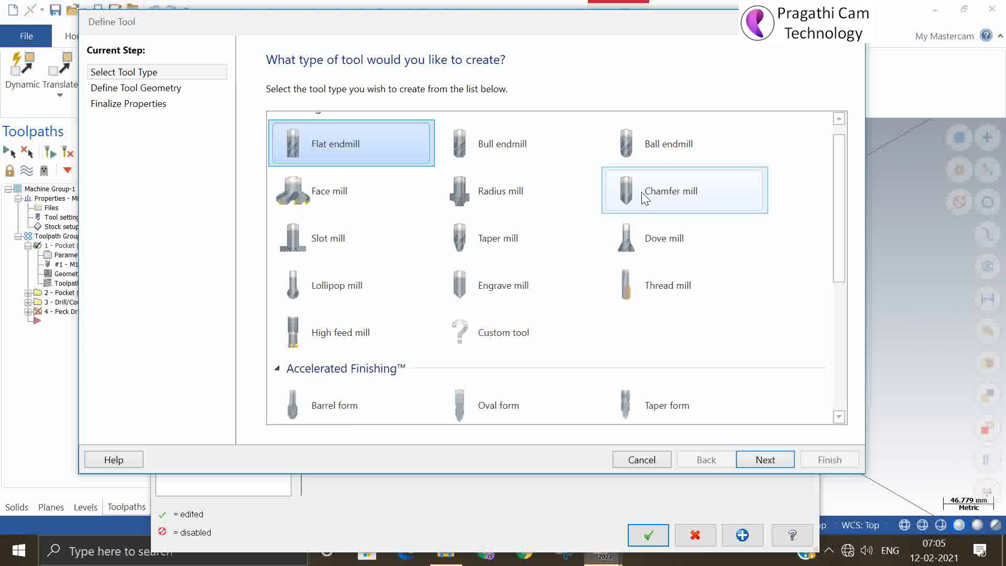
pyautogui.click(663, 192)
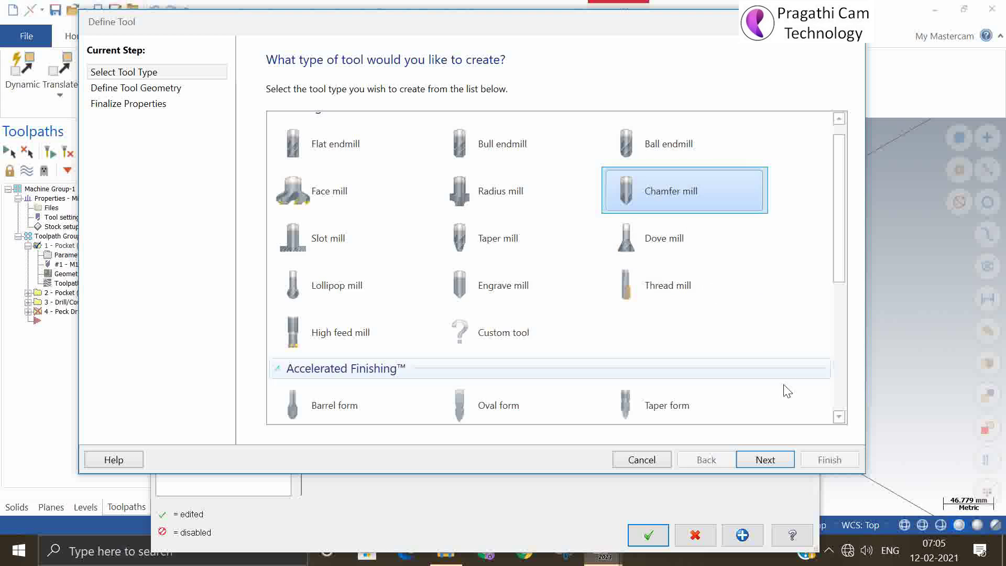
pyautogui.click(765, 460)
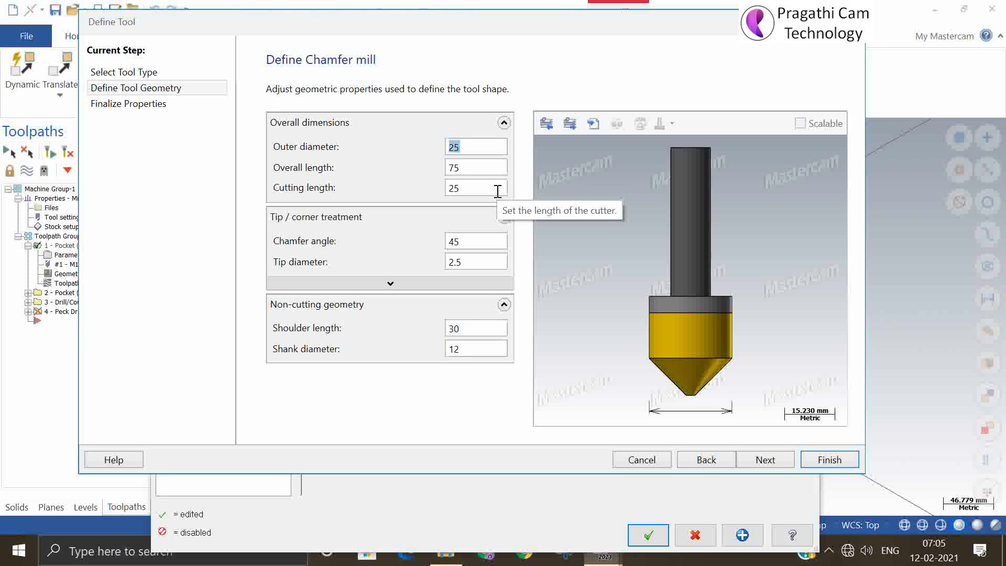
# - Set the chamfer mill's outer diameter to 10, overall length to 50 and cutting length to 12
pyautogui.write('10')
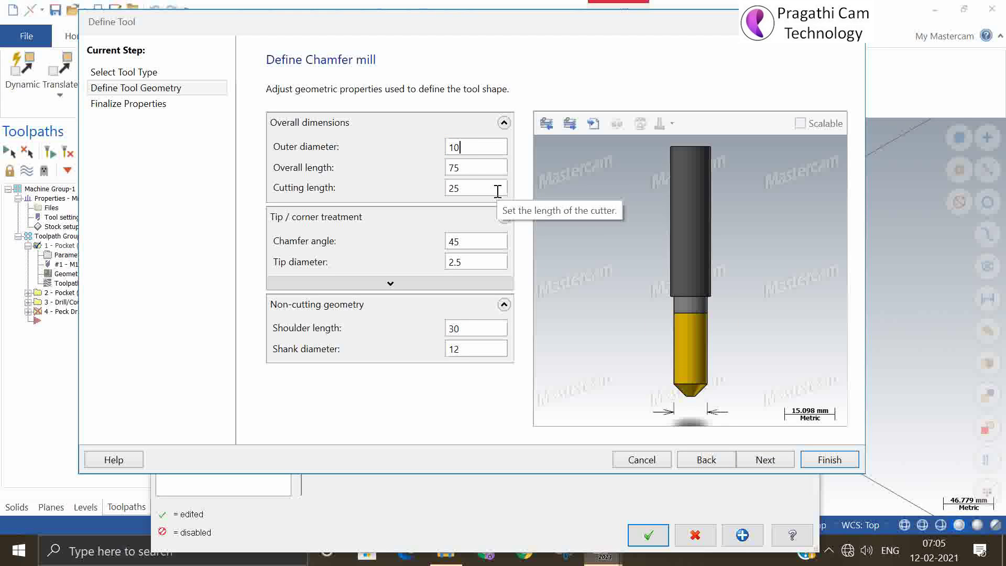
pyautogui.click(469, 165)
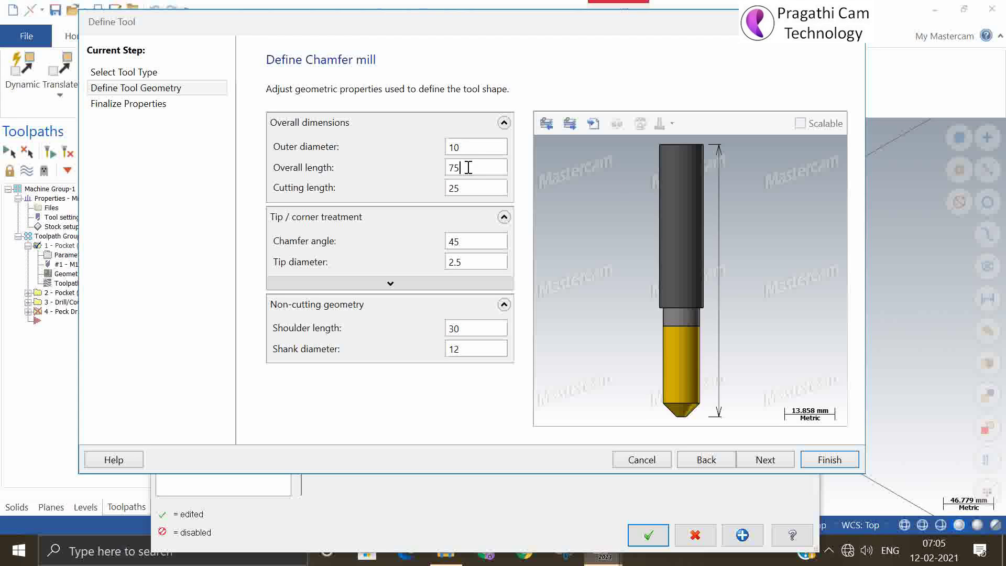
pyautogui.doubleClick(469, 166)
pyautogui.write('50')
pyautogui.click(464, 186)
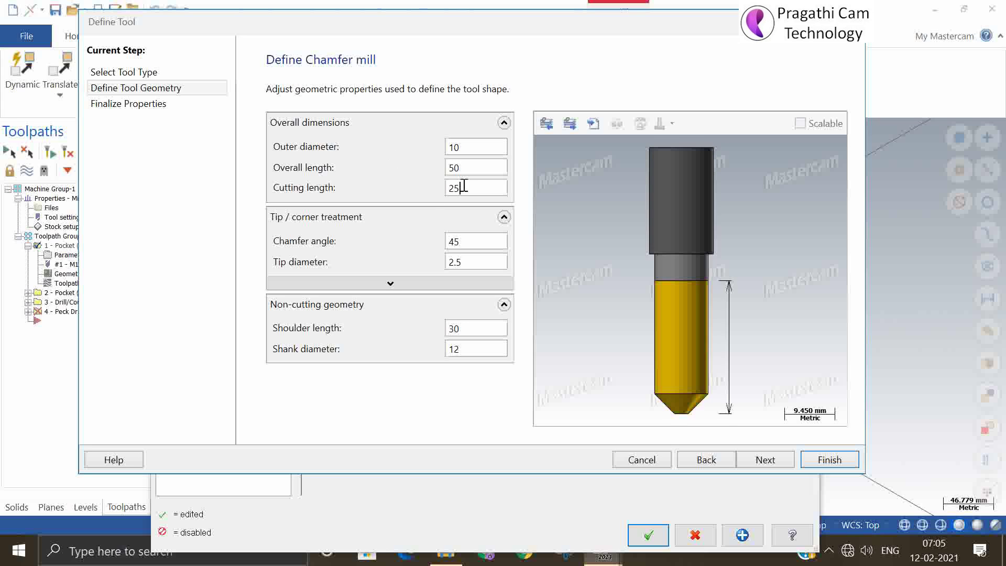
pyautogui.doubleClick(464, 185)
pyautogui.write('12')
pyautogui.press('Tab')
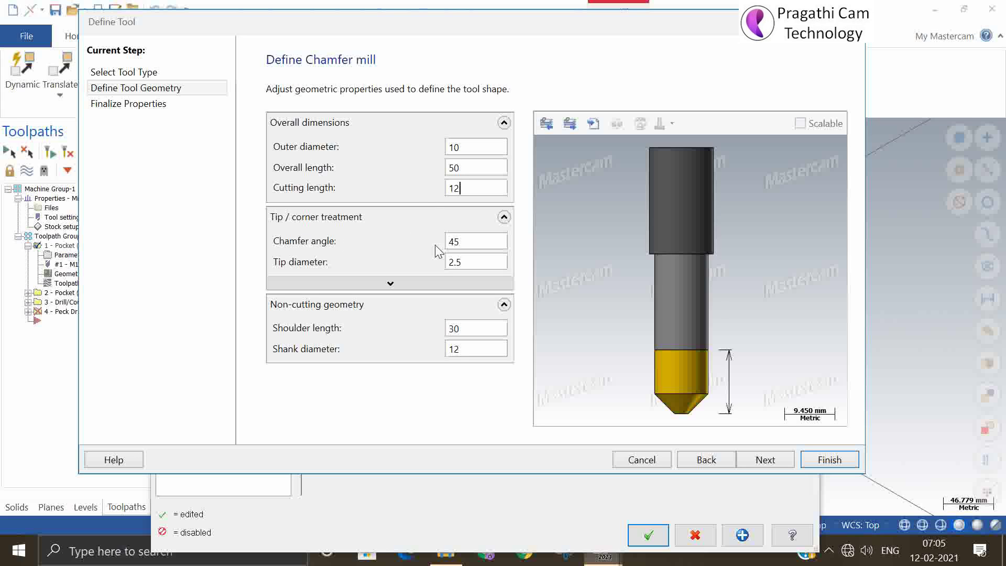
# - Set the chamfer mill's chamfer angle to 15 and tip diameter to 0.2, and change its outer diameter to 6
pyautogui.doubleClick(470, 245)
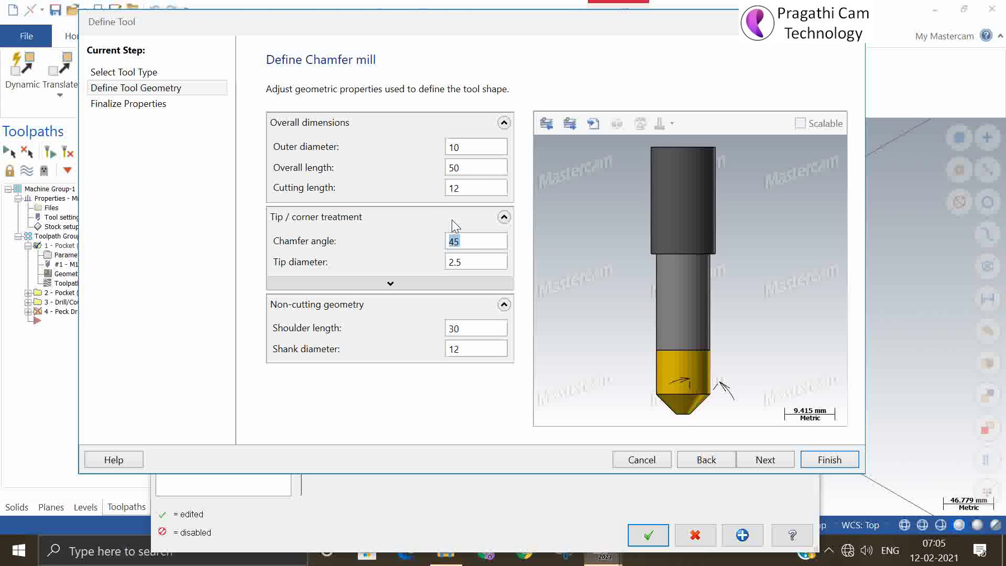
pyautogui.click(459, 262)
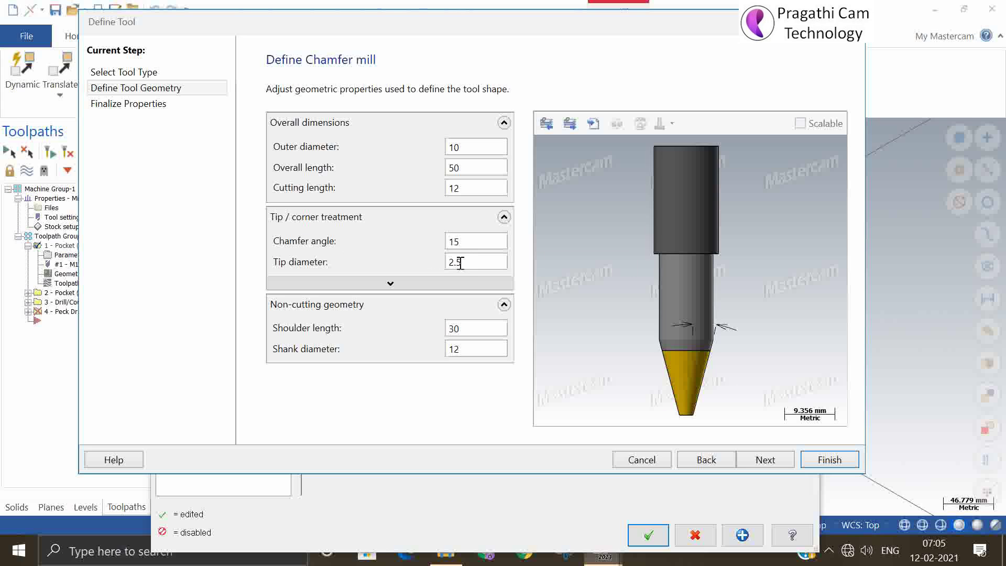
pyautogui.doubleClick(459, 262)
pyautogui.write('0.2')
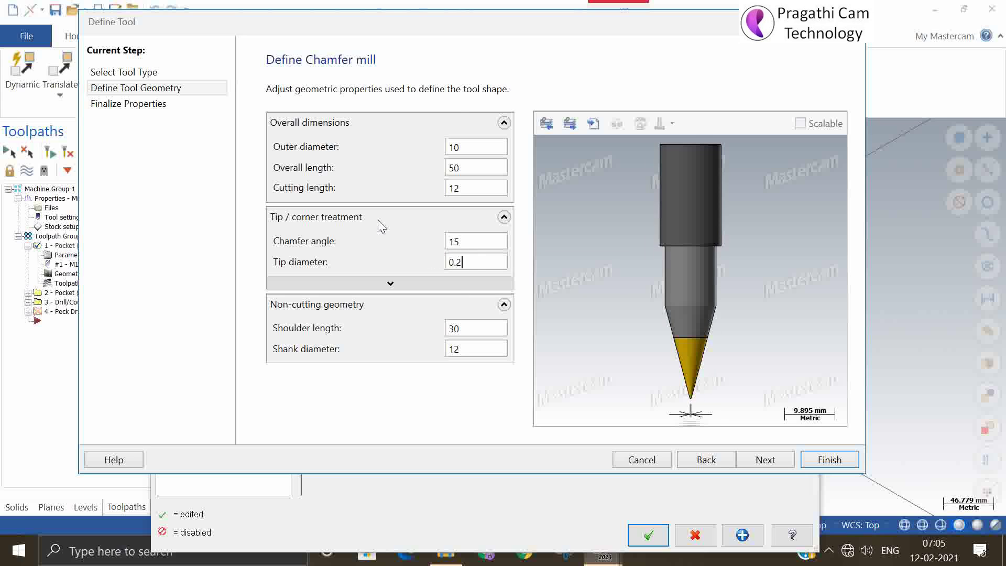
pyautogui.moveTo(485, 265); pyautogui.dragTo(433, 265)
pyautogui.moveTo(474, 147); pyautogui.dragTo(403, 150)
pyautogui.write('6')
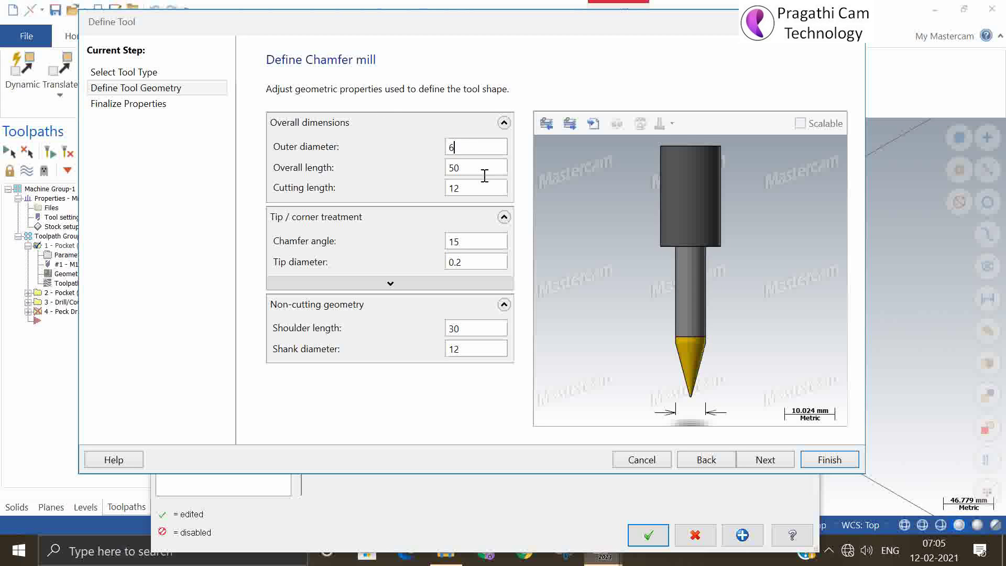
# - Assign 7 as the chamfer mill's tool number, length offset and diameter offset, and finish creating the tool
pyautogui.click(764, 460)
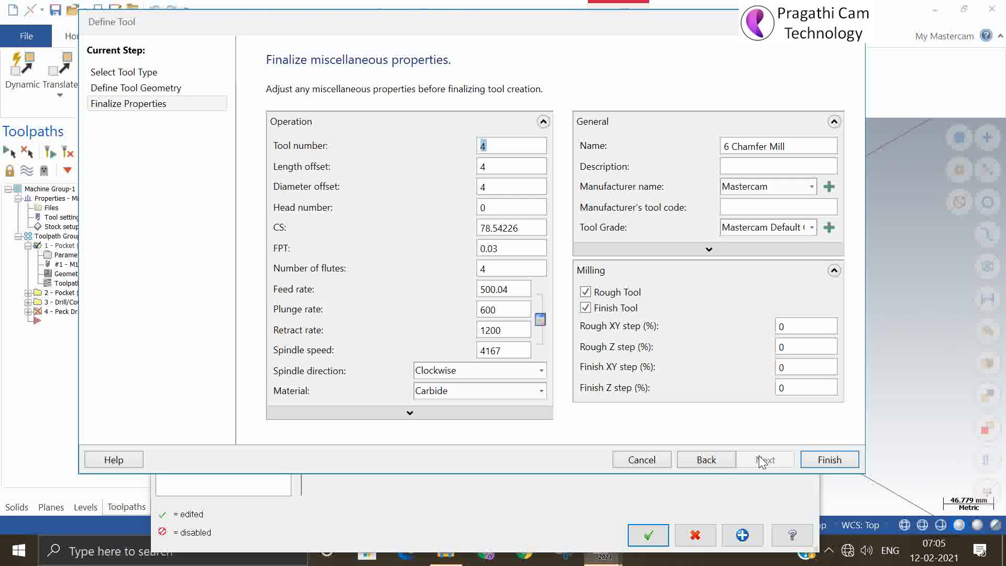
pyautogui.write('7')
pyautogui.press('Tab')
pyautogui.write('7')
pyautogui.doubleClick(524, 186)
pyautogui.write('7')
pyautogui.click(823, 461)
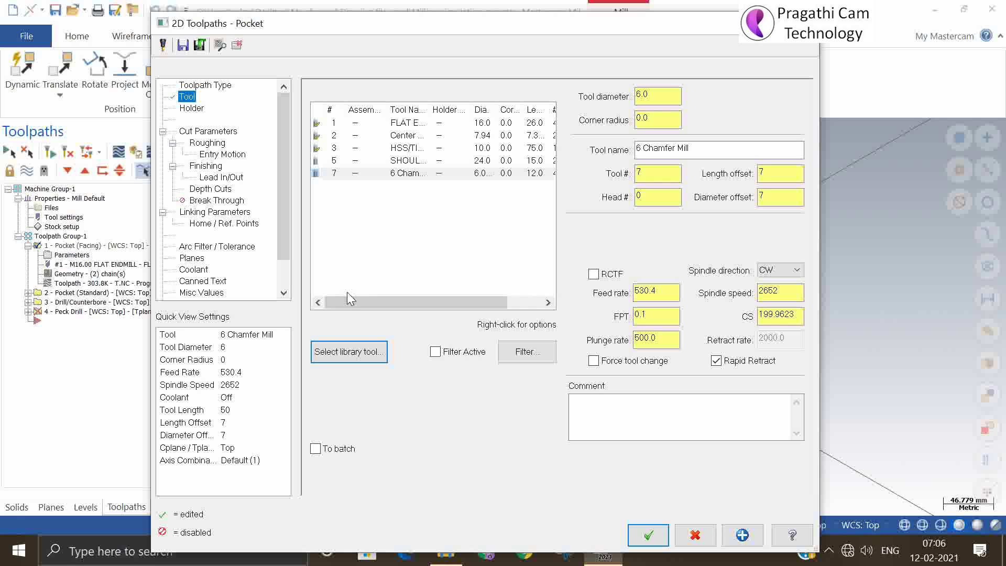
# - Check the calculated feeds and speeds for the 6 mm chamfer mill in the Feed & Speed Calculator and close it
pyautogui.rightClick(401, 241)
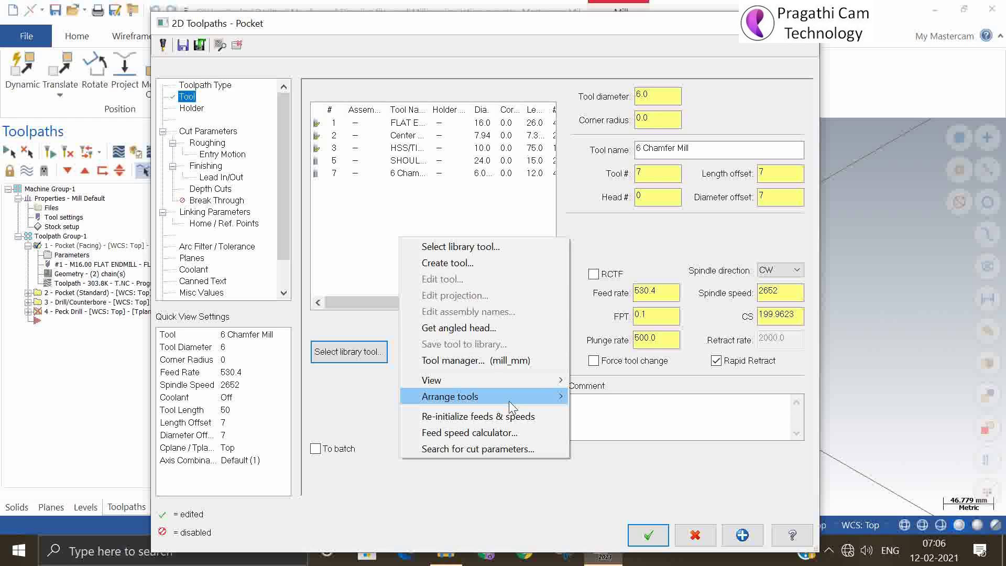
pyautogui.moveTo(511, 398)
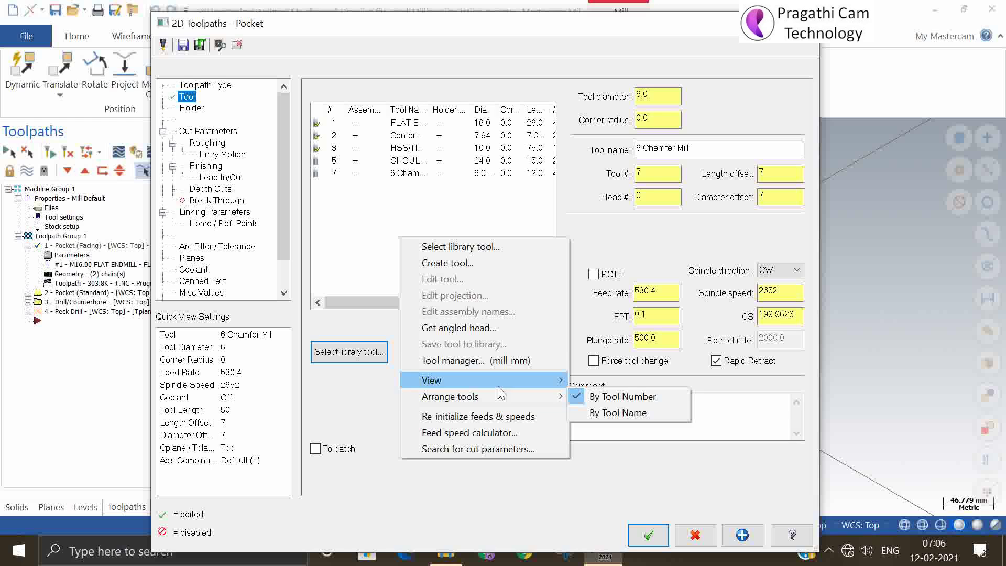
pyautogui.click(463, 433)
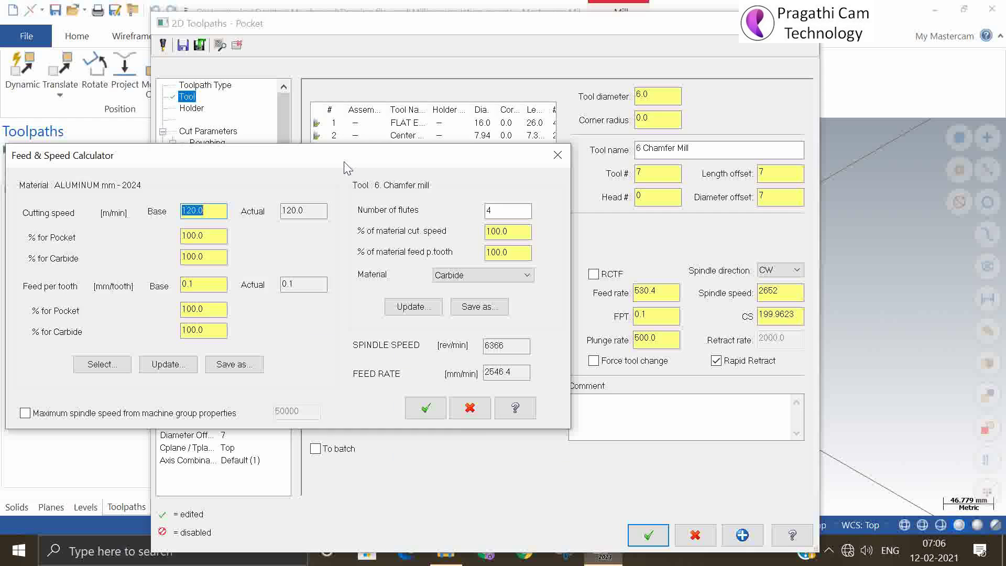
pyautogui.moveTo(345, 164); pyautogui.dragTo(762, 116)
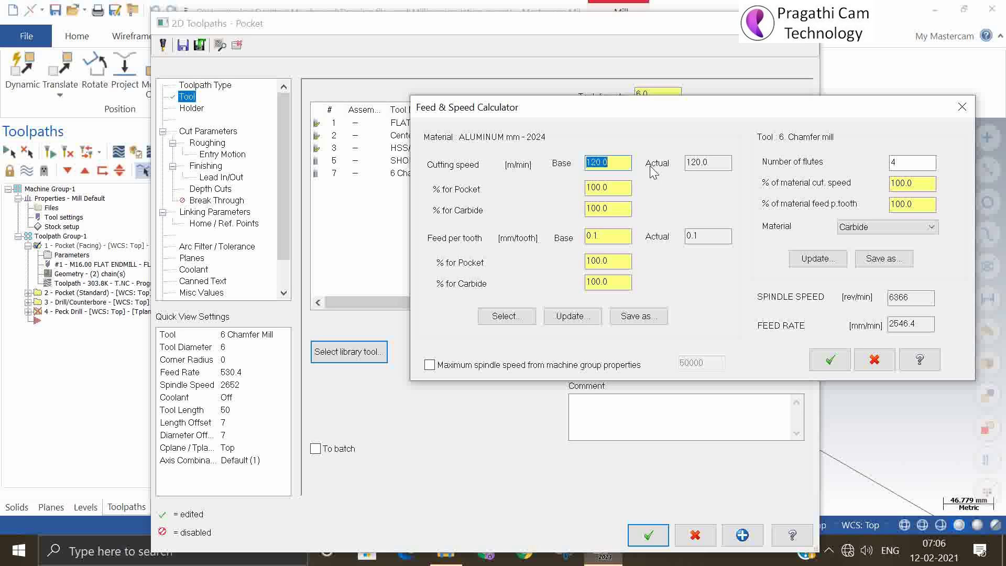
pyautogui.click(962, 107)
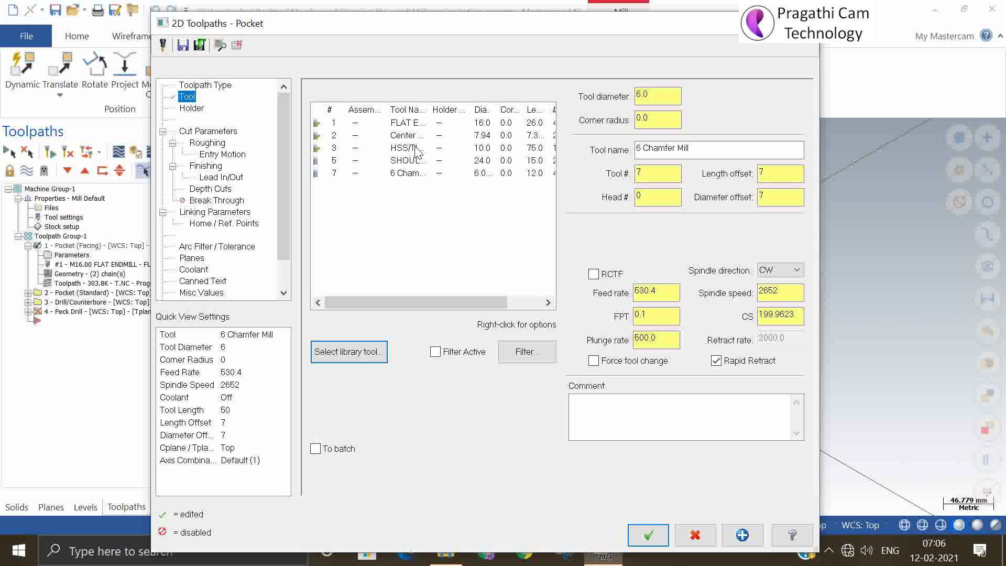
# - Try a base cutting speed of 150 m/min for the 16 mm flat end mill in the Feed & Speed Calculator
pyautogui.click(408, 124)
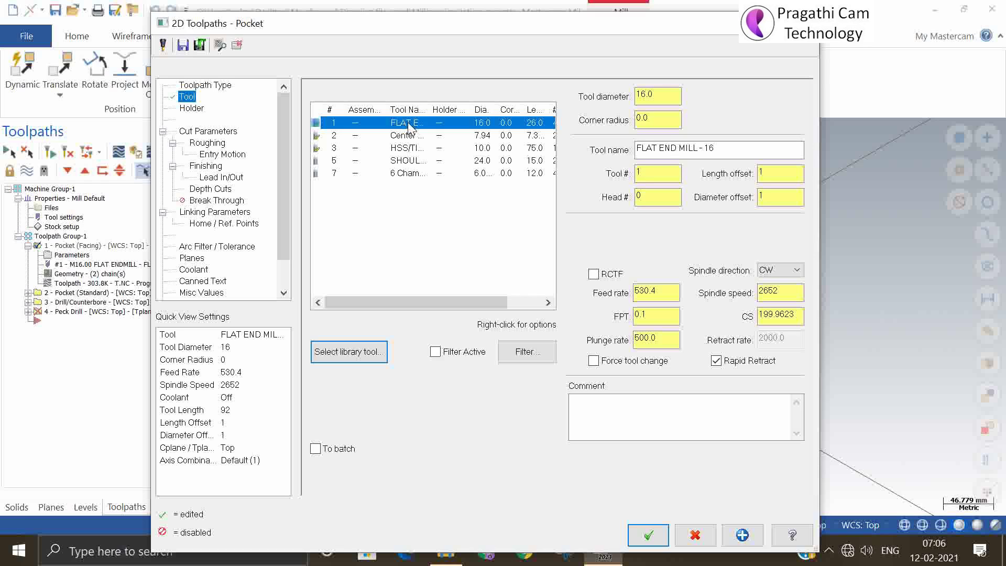
pyautogui.rightClick(410, 126)
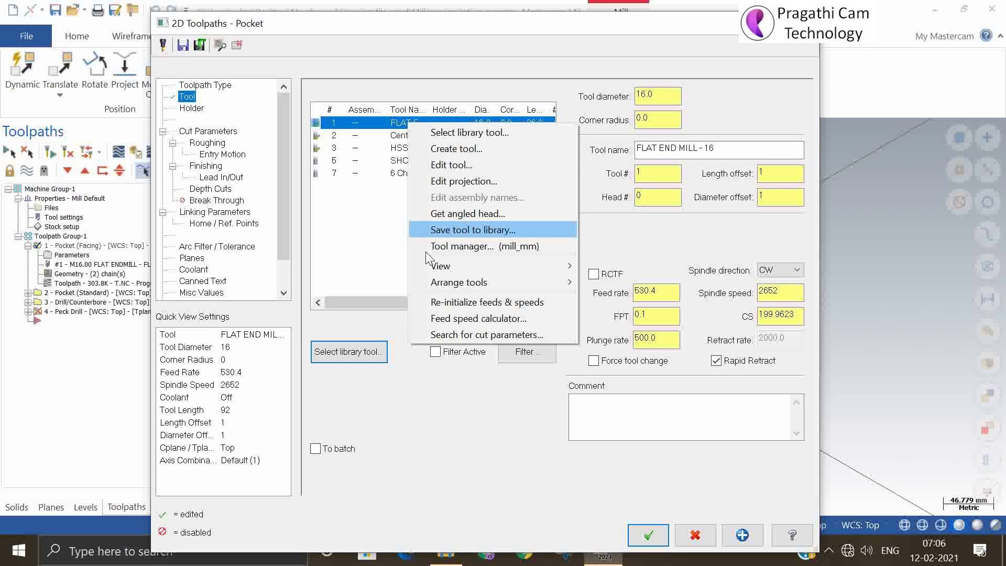
pyautogui.click(458, 318)
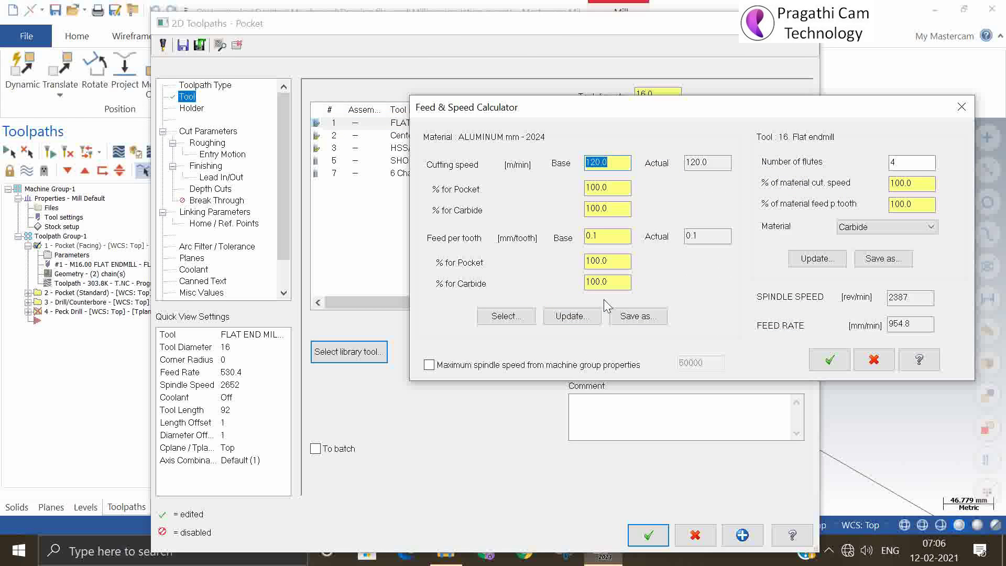
pyautogui.write('150')
# - Review the calculator's ALUMINUM mm - 2024 material definition, then leave it, the calculator and the Pocket parameters without confirming
pyautogui.click(583, 317)
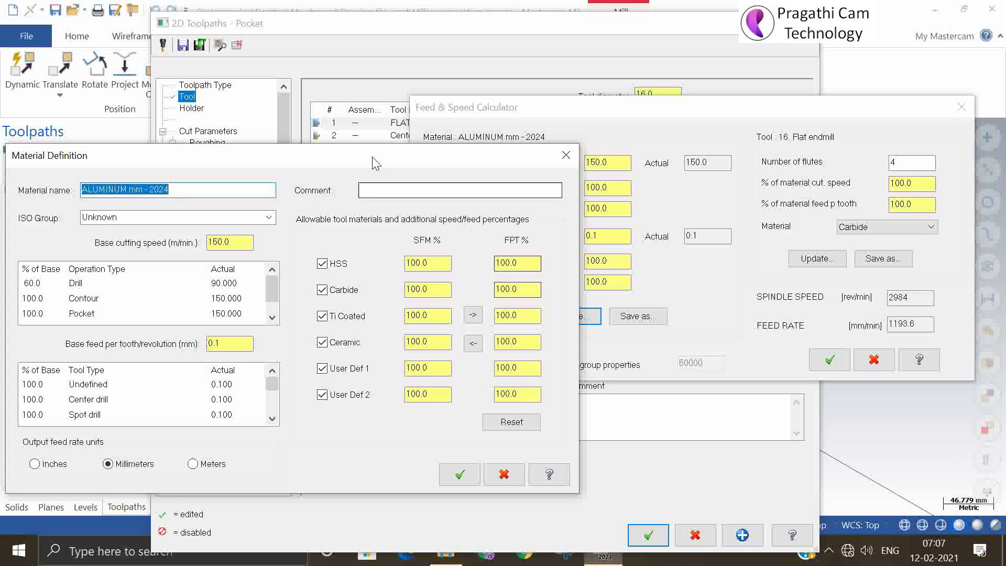
pyautogui.moveTo(369, 159); pyautogui.dragTo(601, 111)
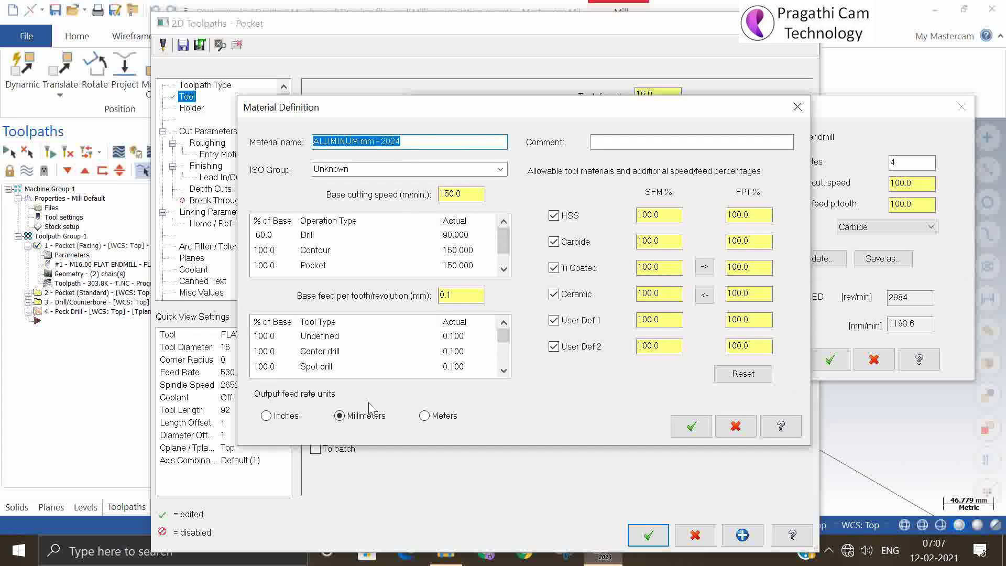
pyautogui.click(488, 145)
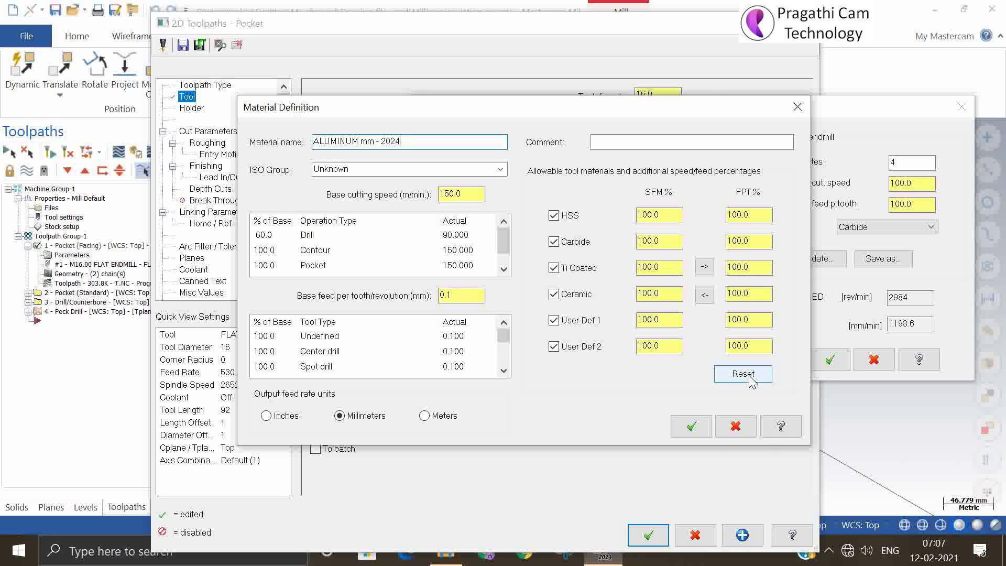
pyautogui.click(734, 426)
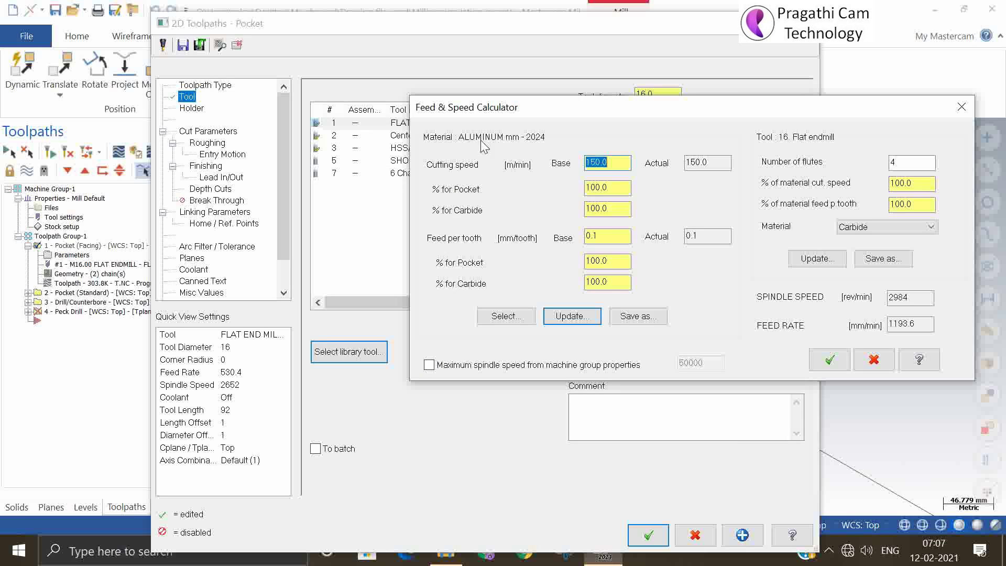
pyautogui.click(962, 107)
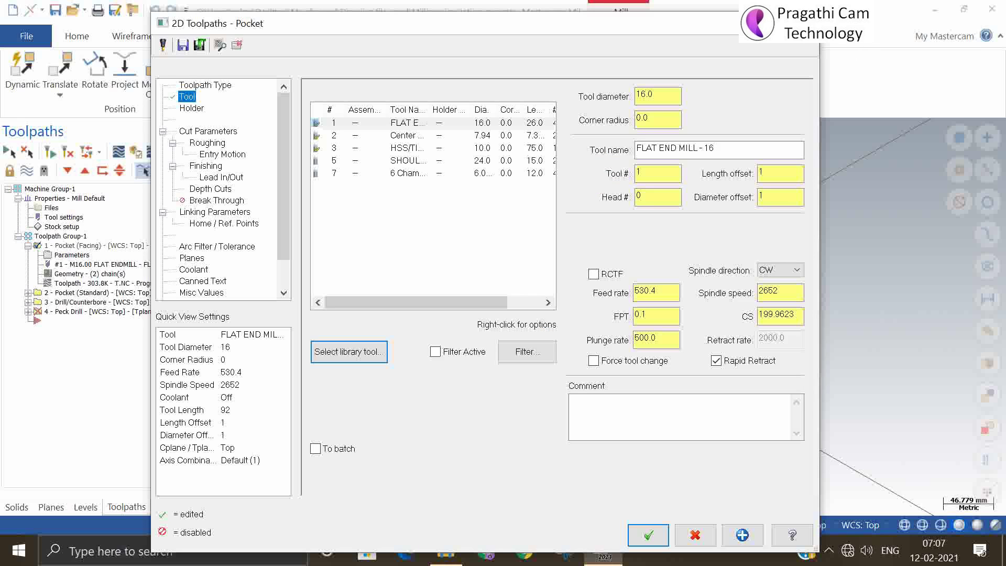
pyautogui.click(807, 23)
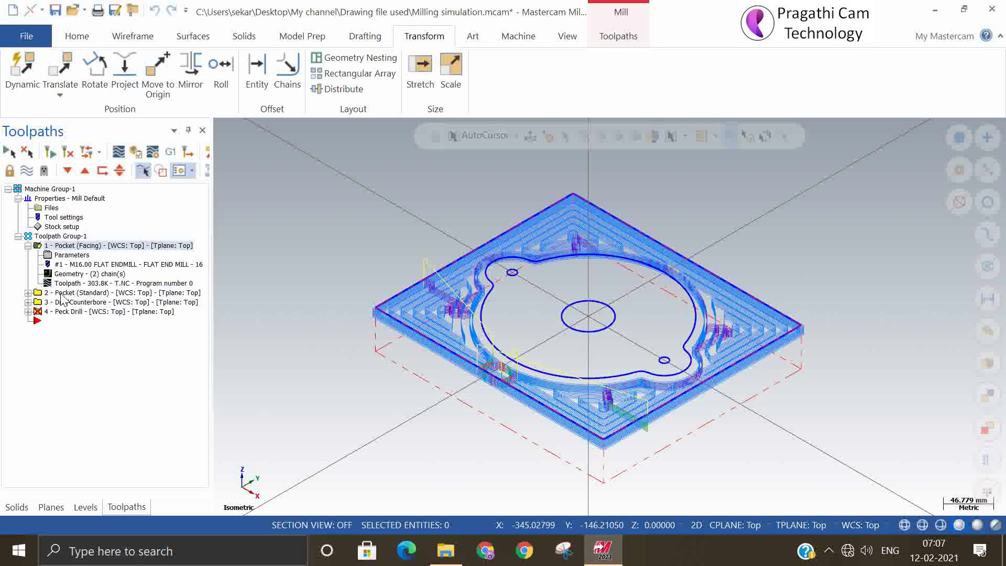
# - Review the machine group's stock setup, files and tool settings, and open its ALUMINUM mm - 2024 material definition
pyautogui.click(62, 226)
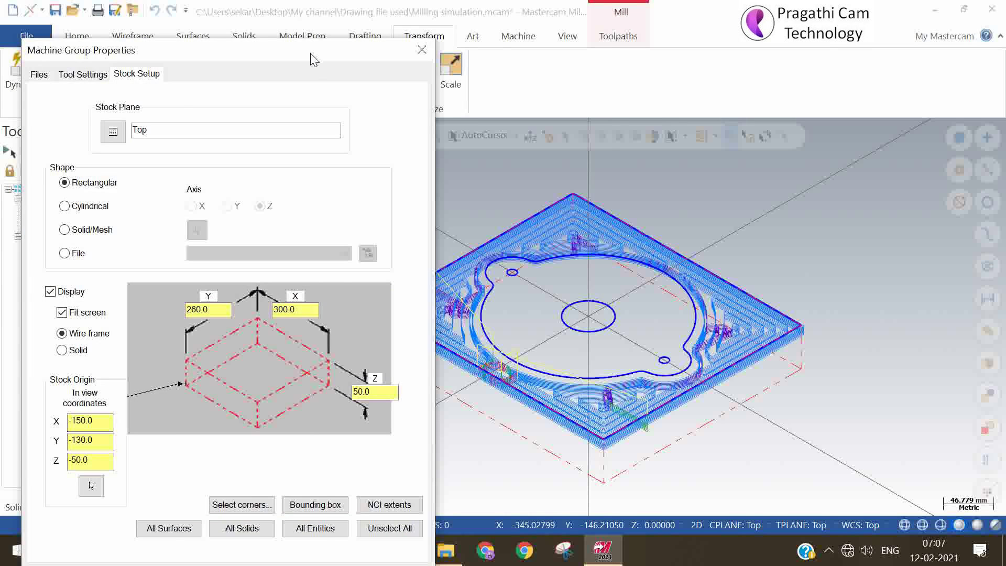
pyautogui.moveTo(310, 58); pyautogui.dragTo(481, 6)
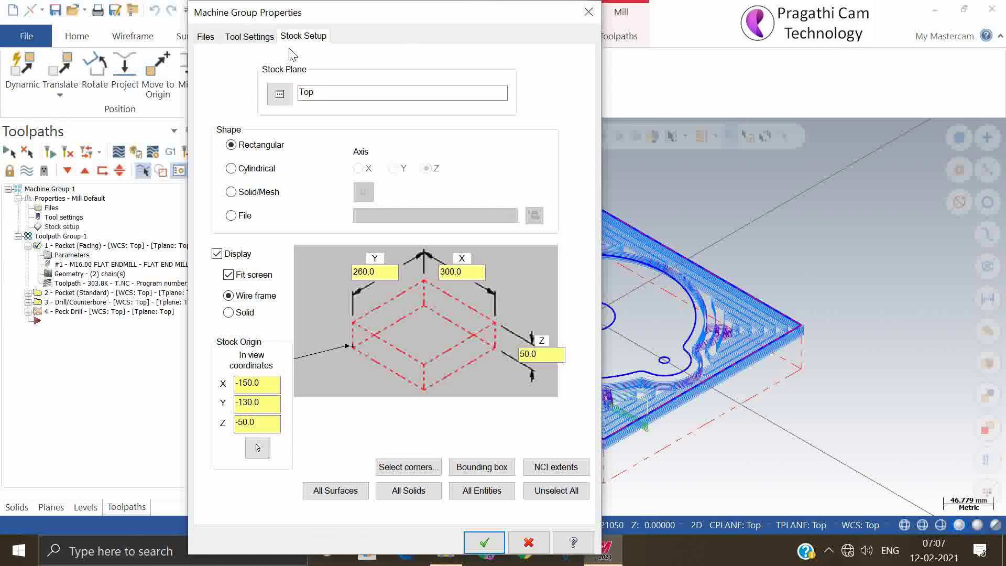
pyautogui.click(206, 36)
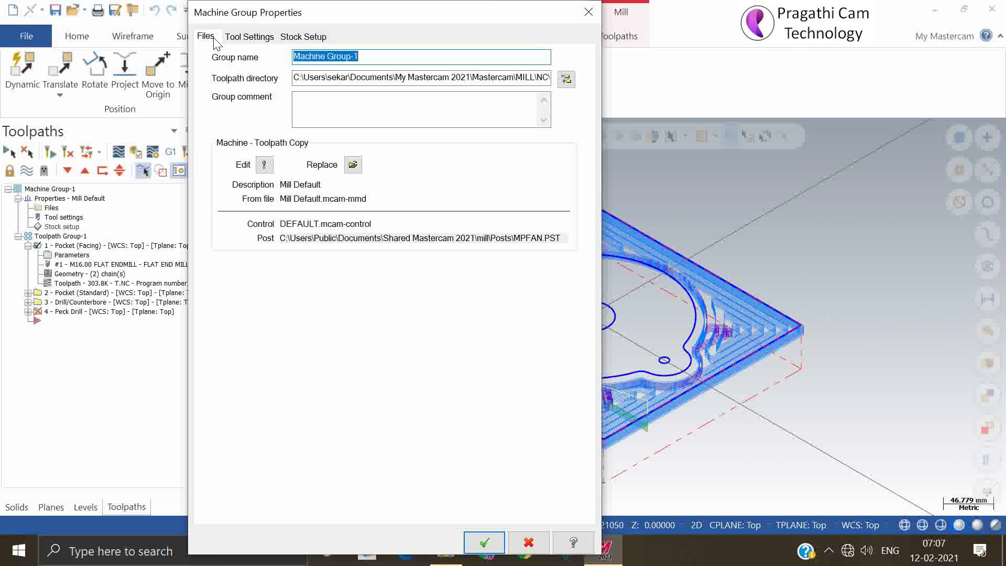
pyautogui.click(247, 38)
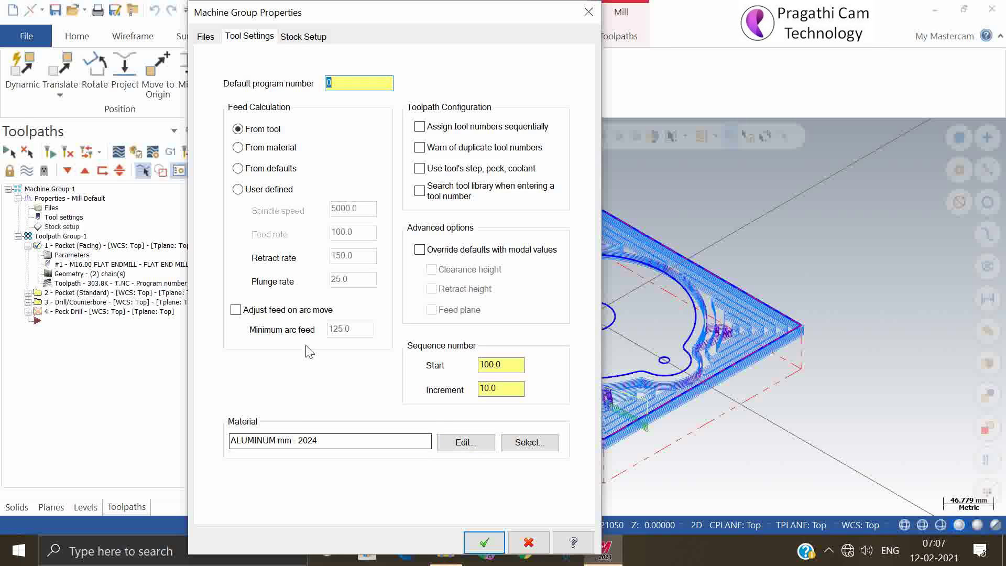
pyautogui.click(461, 443)
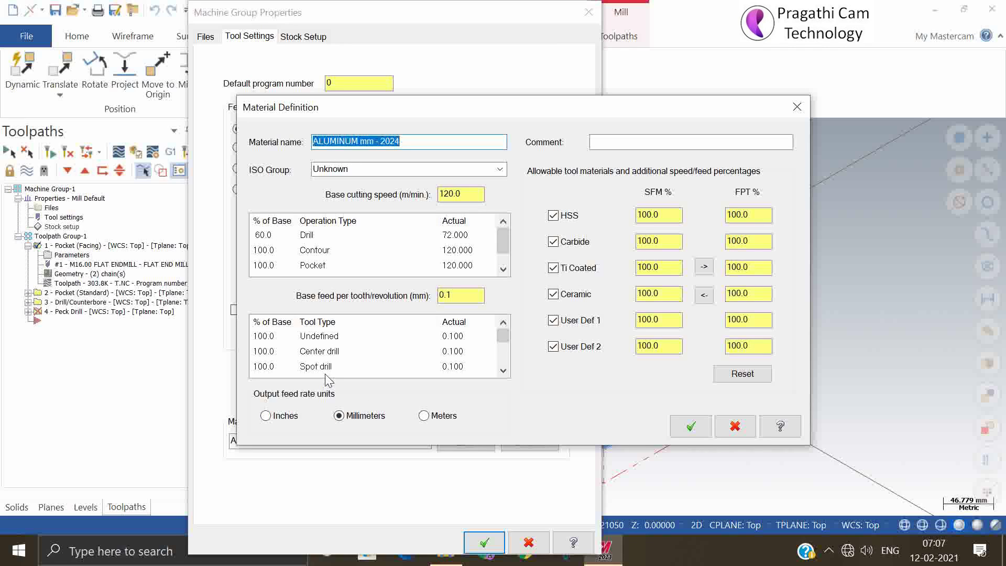
# - Try the ISO group P - General Steel and output feed rate units in inches, returning to Unknown and millimeters
pyautogui.click(500, 169)
pyautogui.click(501, 169)
pyautogui.click(501, 169)
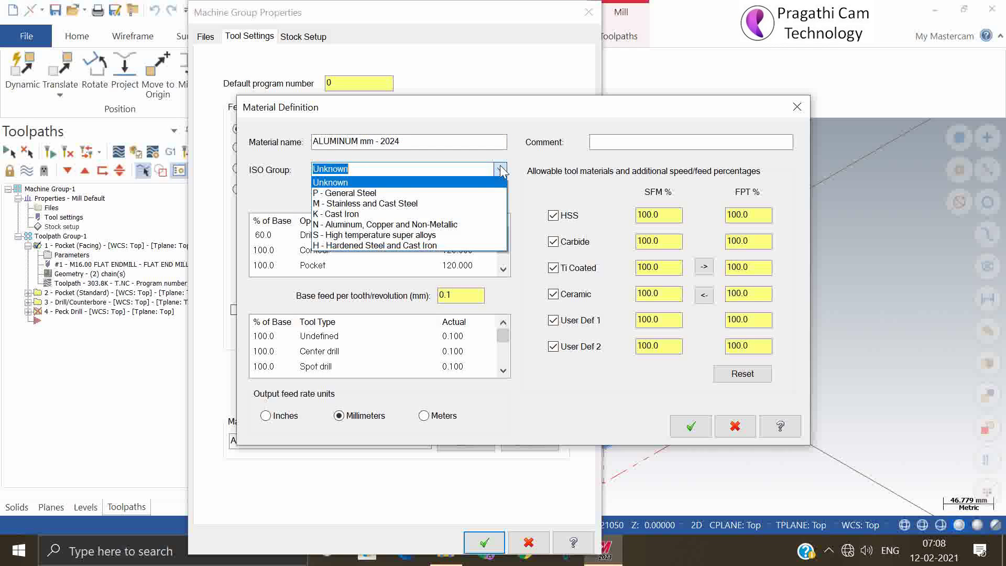
pyautogui.click(464, 193)
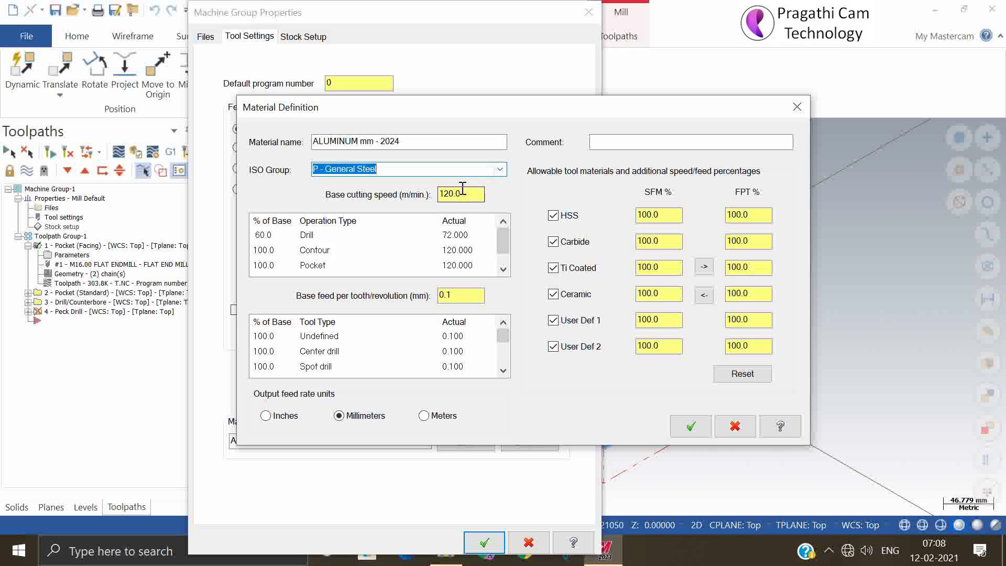
pyautogui.click(501, 170)
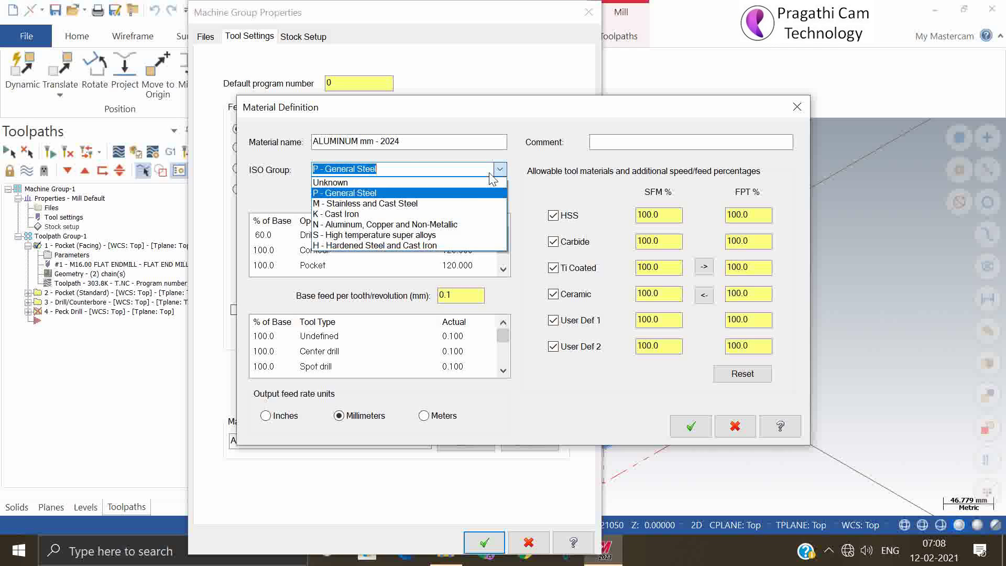
pyautogui.click(464, 182)
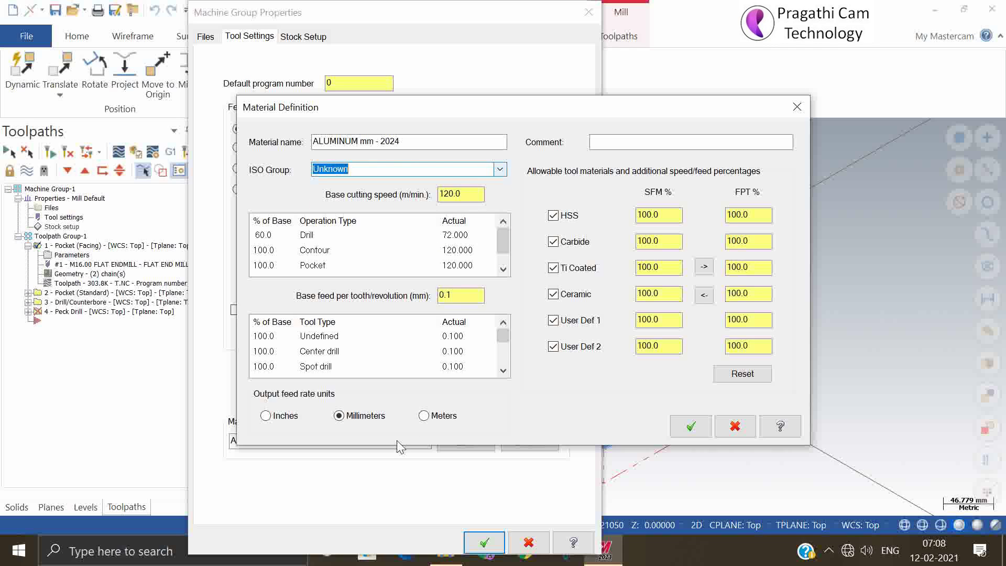
pyautogui.click(266, 415)
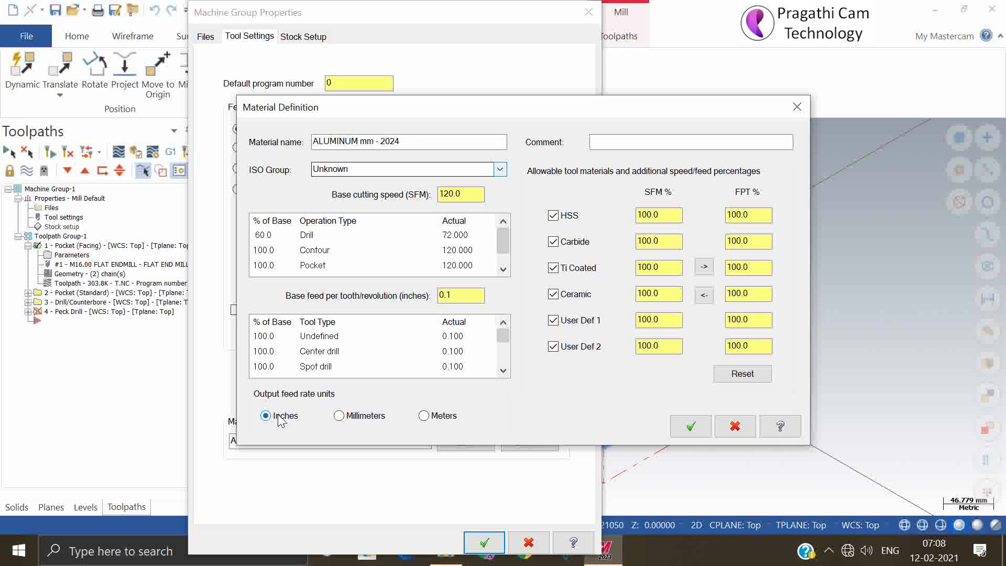
pyautogui.click(349, 418)
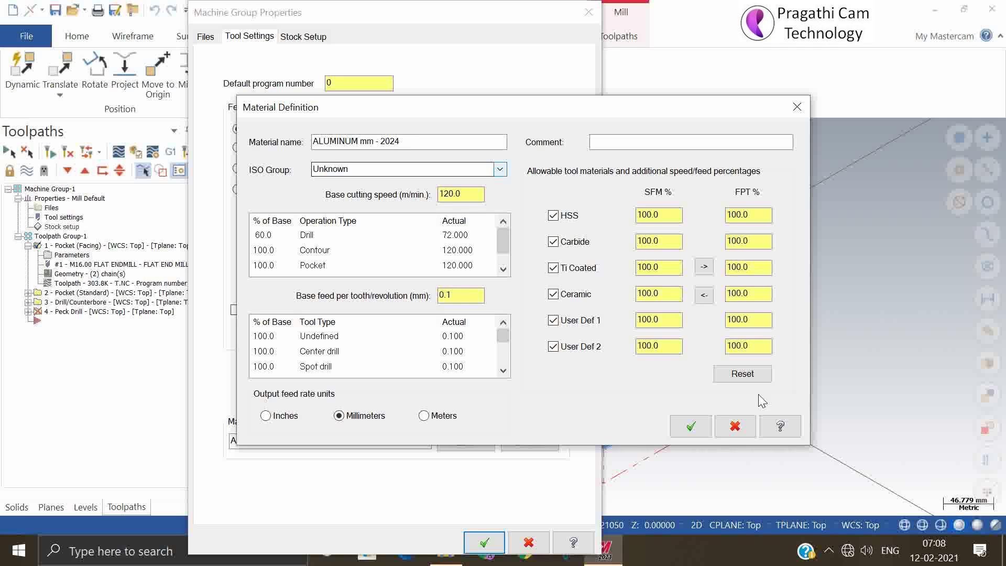
# - Try resetting the allowable tool materials' speed/feed percentages in the ALUMINUM mm - 2024 definition, then leave the definition
pyautogui.click(761, 378)
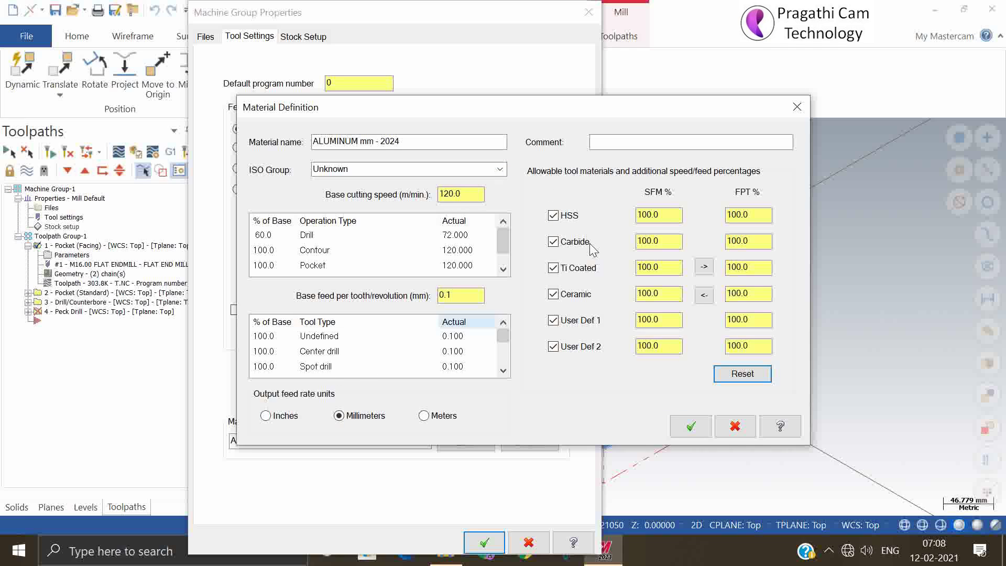
pyautogui.click(781, 427)
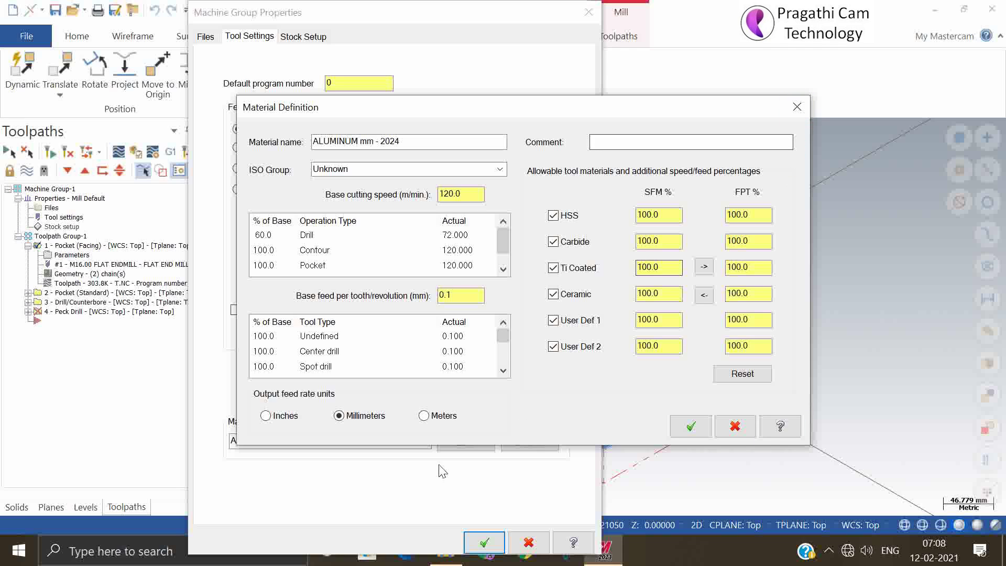
pyautogui.click(422, 476)
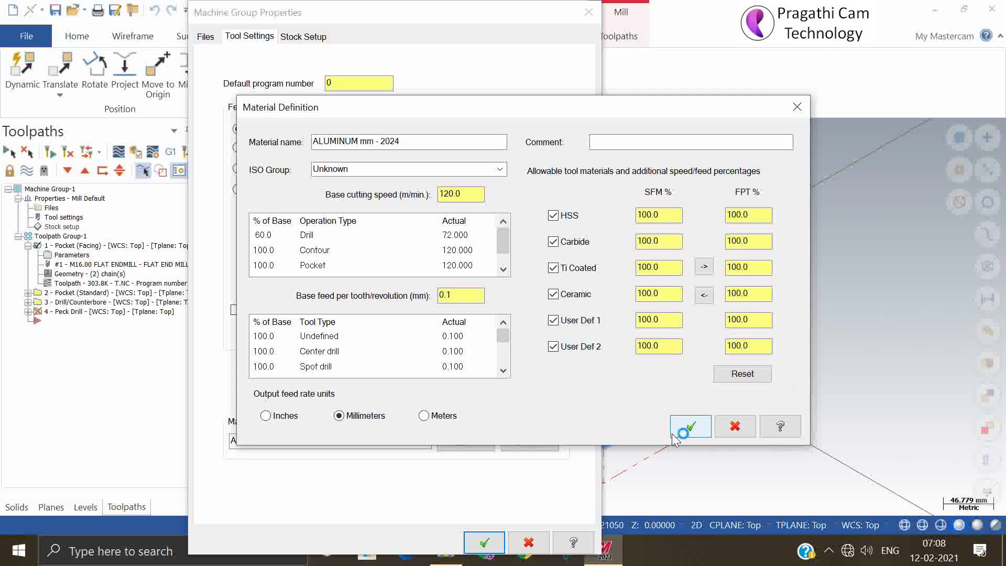
pyautogui.click(733, 427)
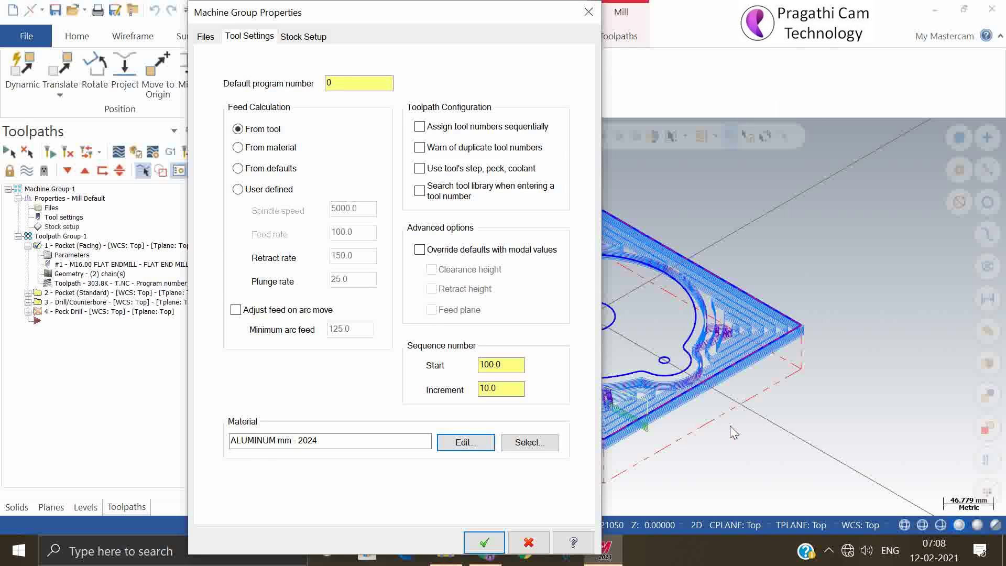
# - Select STEEL mm - 1030 - 200 BHN from the mill library as the machine group's material
pyautogui.click(524, 443)
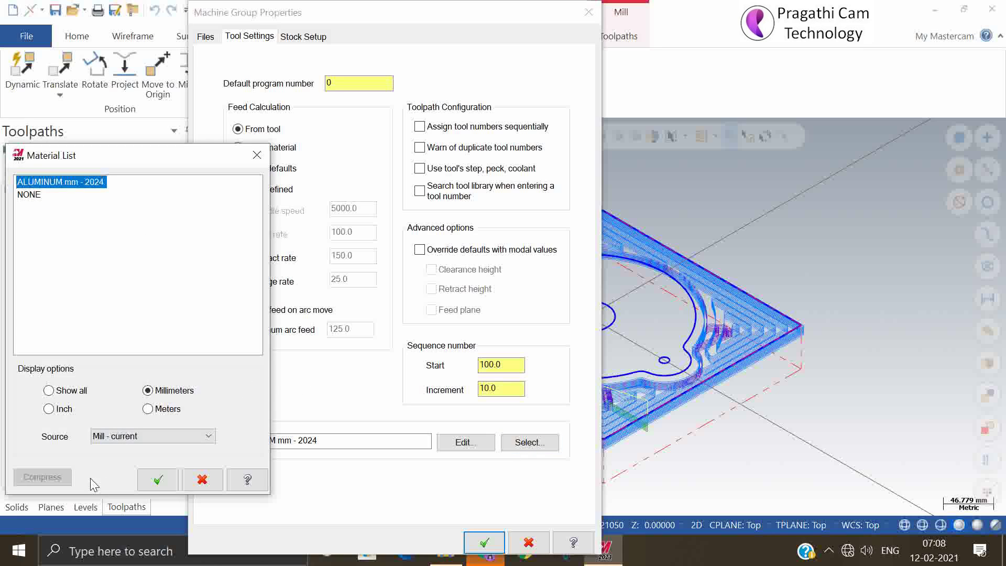
pyautogui.click(136, 437)
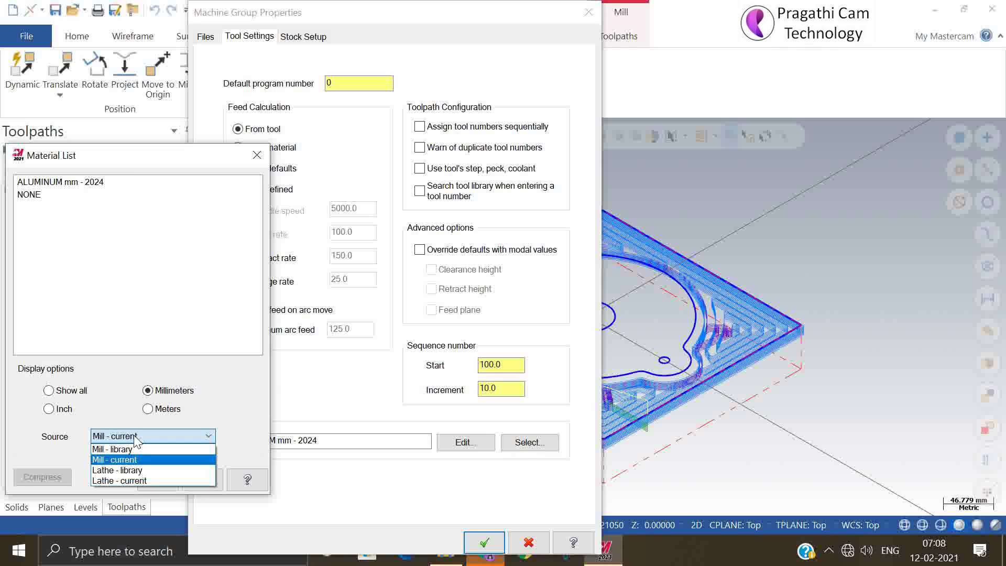
pyautogui.click(136, 449)
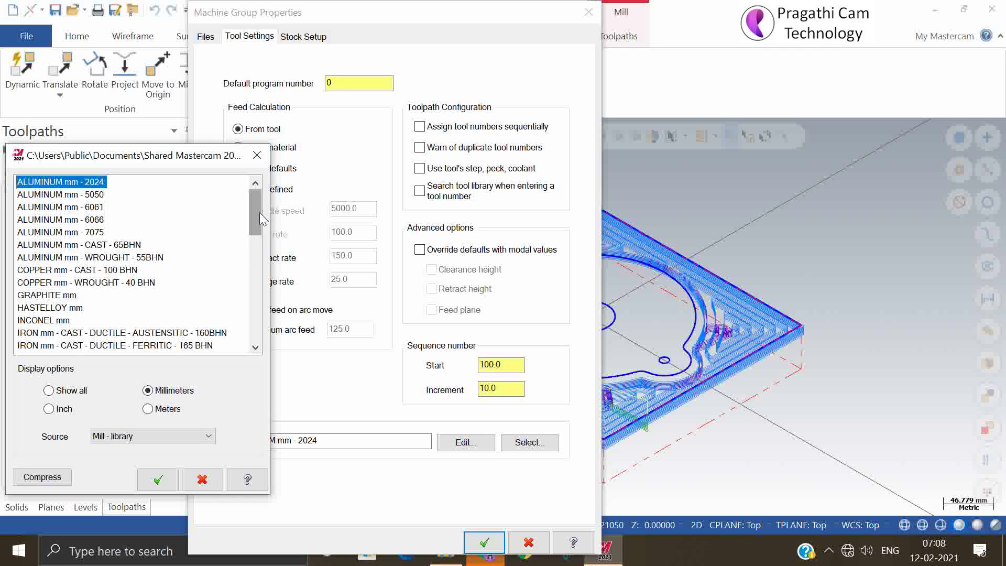
pyautogui.moveTo(260, 212); pyautogui.dragTo(260, 301)
pyautogui.click(73, 220)
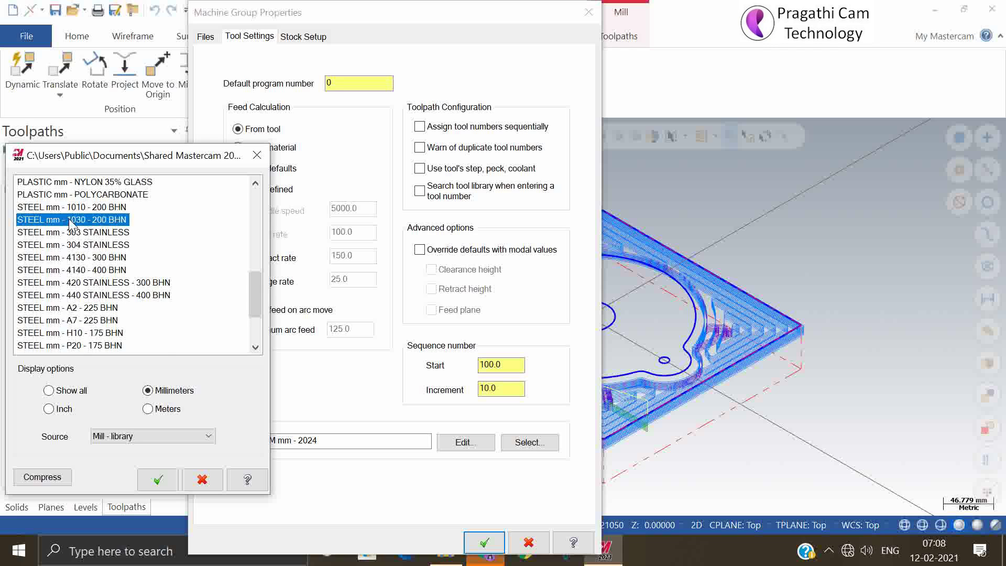
pyautogui.click(148, 478)
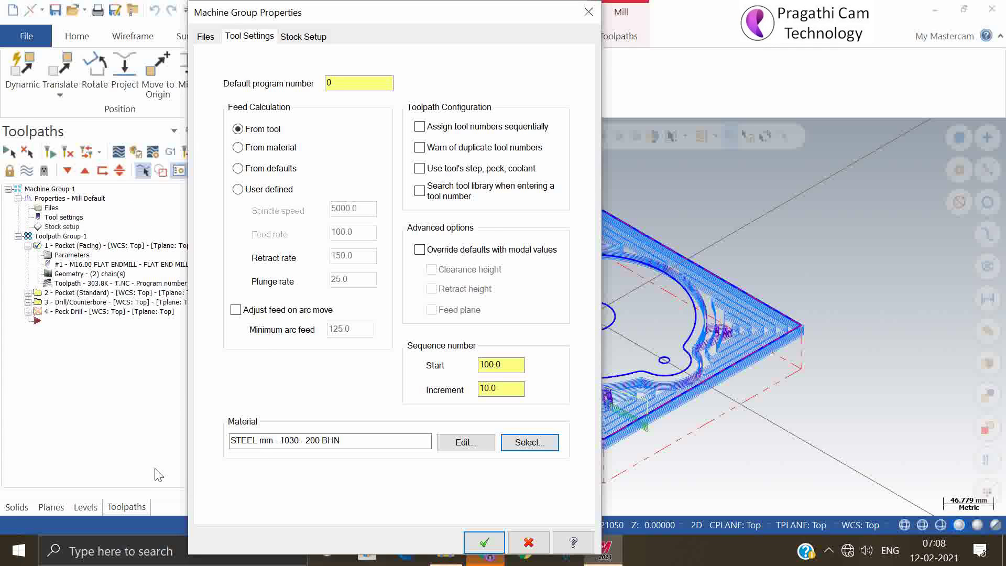
# - Review the steel's material definition, including its base cutting speed, and confirm it along with the machine group properties
pyautogui.click(465, 443)
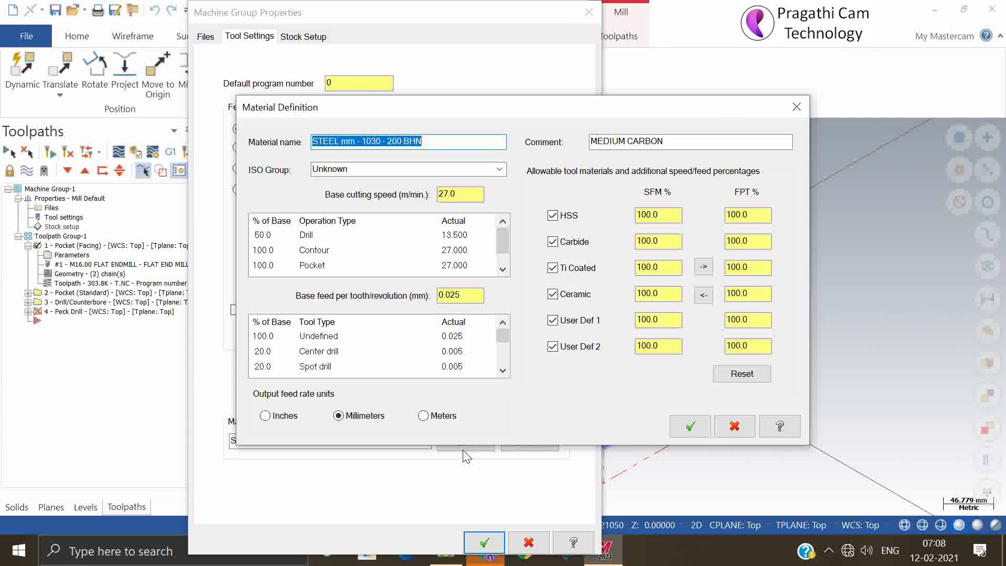
pyautogui.click(462, 197)
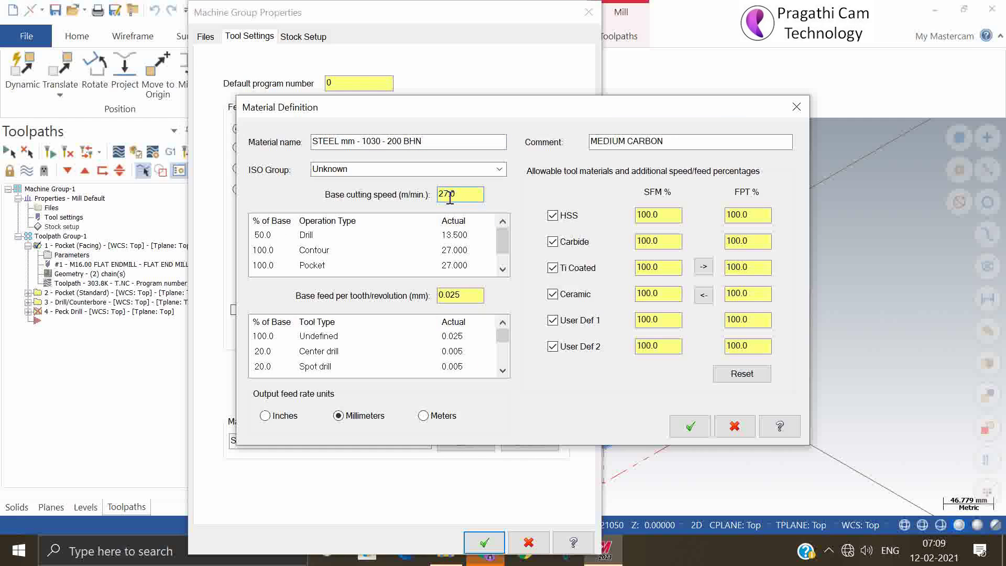
pyautogui.click(687, 429)
pyautogui.click(498, 543)
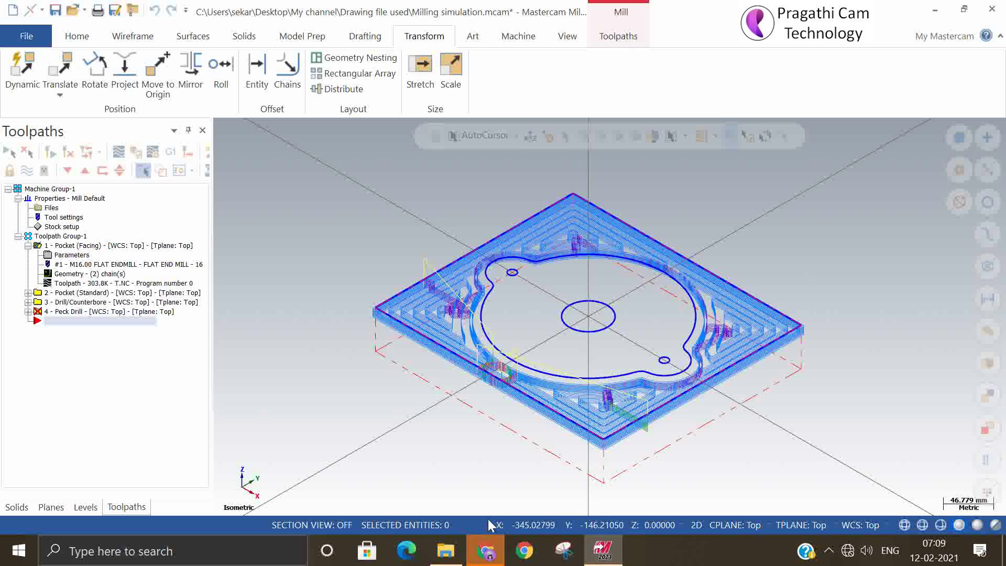
# - Recalculate the feed and speed of the Pocket operation's 16 mm flat end mill from the steel material, updating the tool's properties as well
pyautogui.click(79, 246)
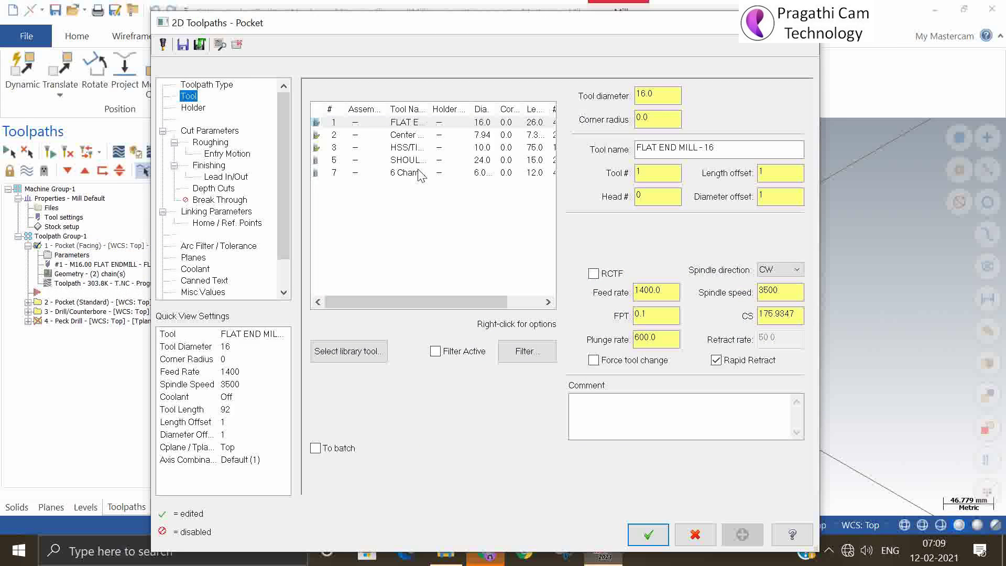
pyautogui.rightClick(422, 121)
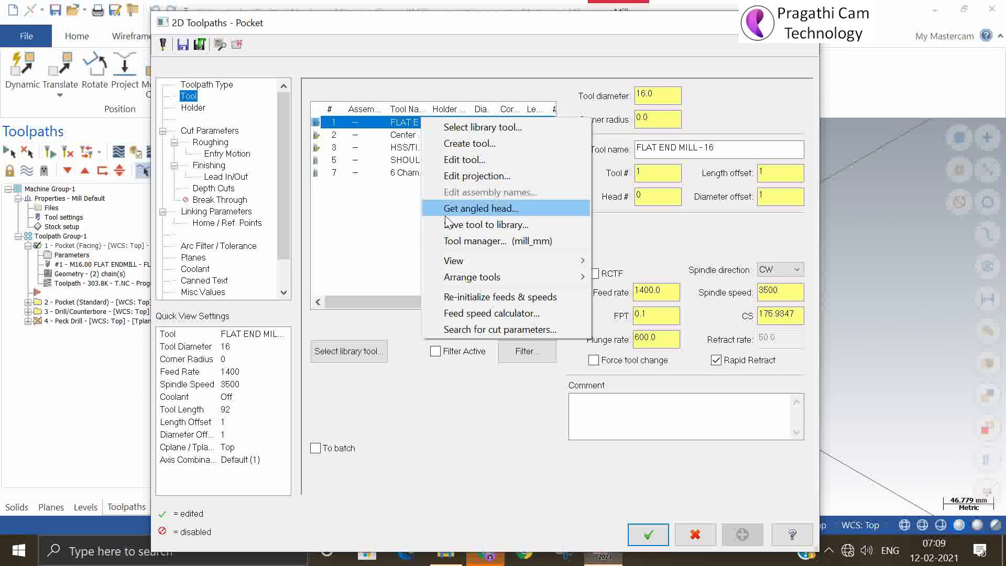
pyautogui.click(467, 313)
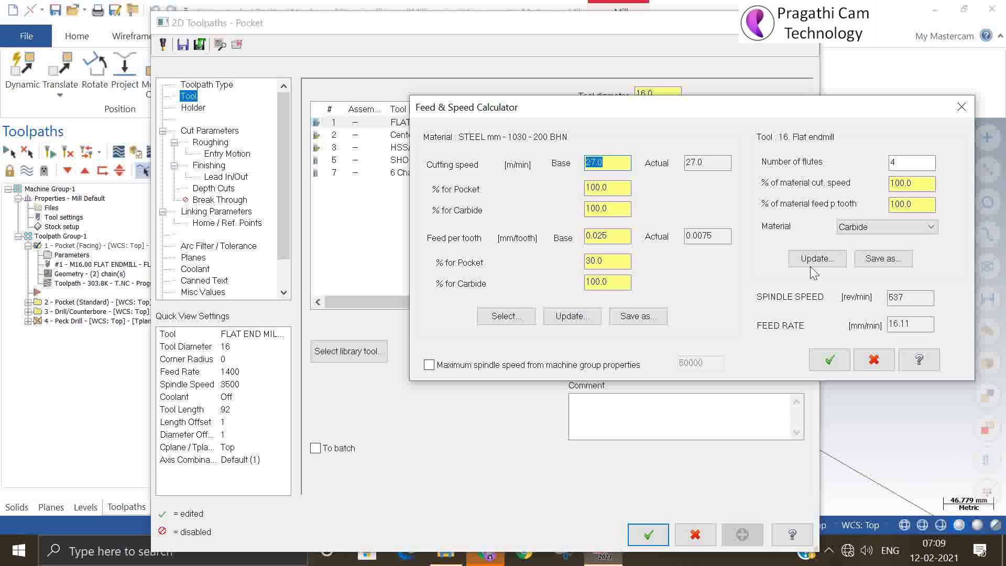
pyautogui.click(833, 259)
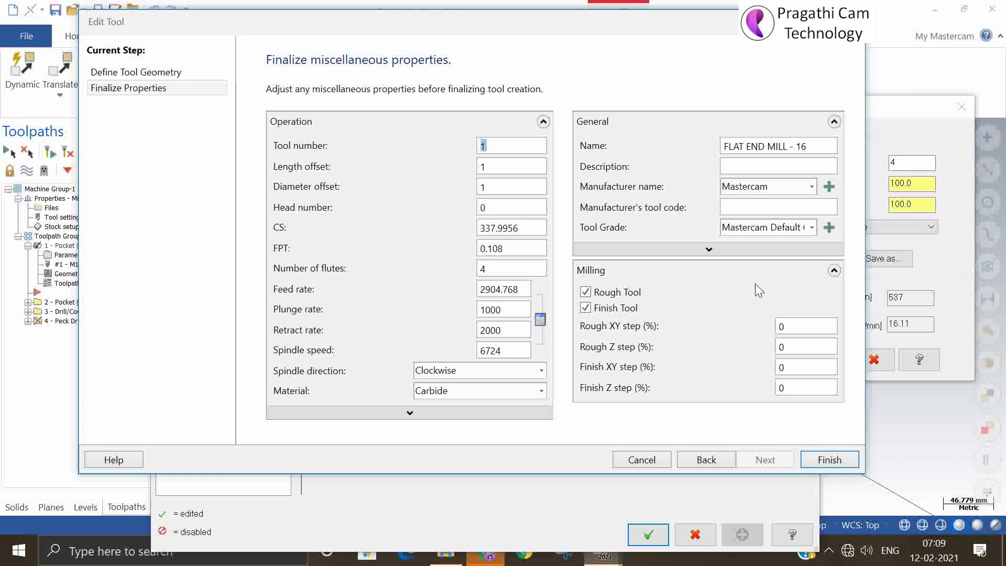
pyautogui.click(830, 459)
pyautogui.click(832, 357)
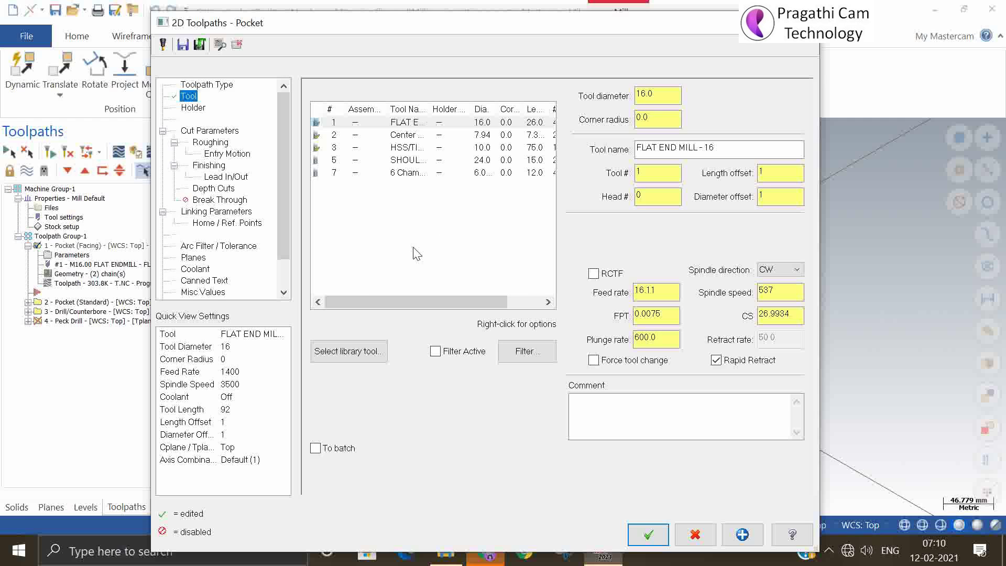
# - Edit the 6 Chamfer Mill's projection, placing its assembly over the facing toolpath and moving it near the plate's right corner
pyautogui.rightClick(404, 174)
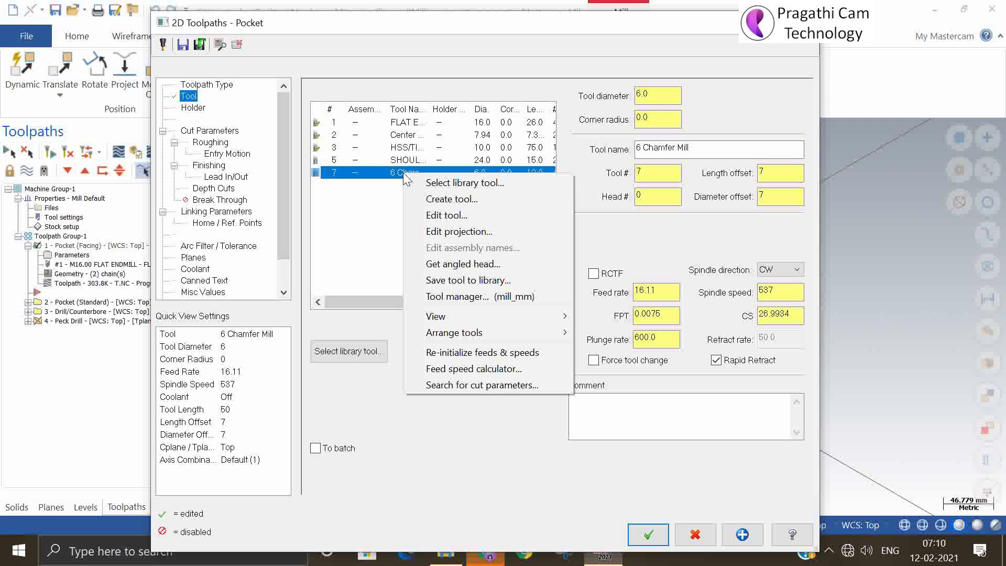
pyautogui.click(470, 232)
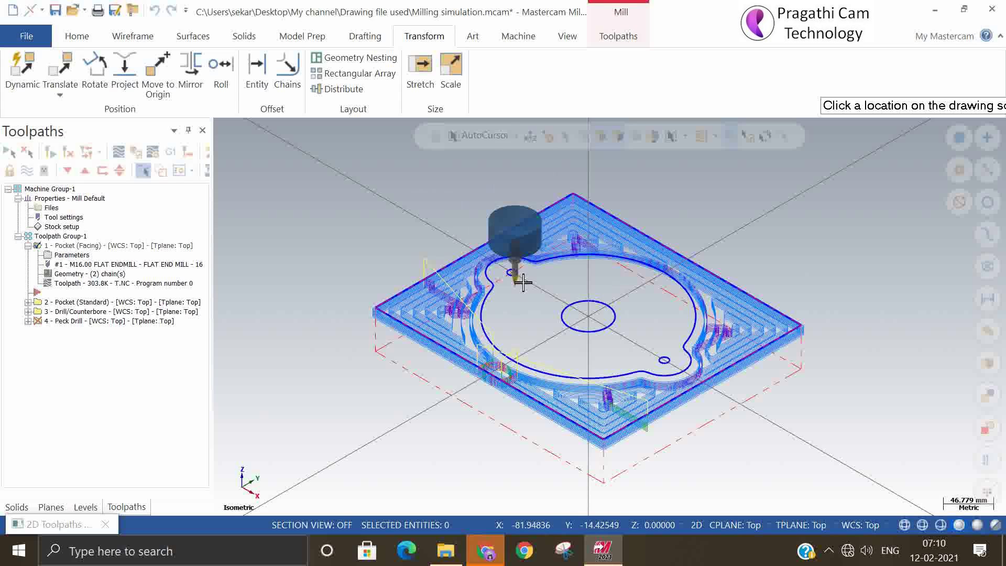
pyautogui.click(591, 244)
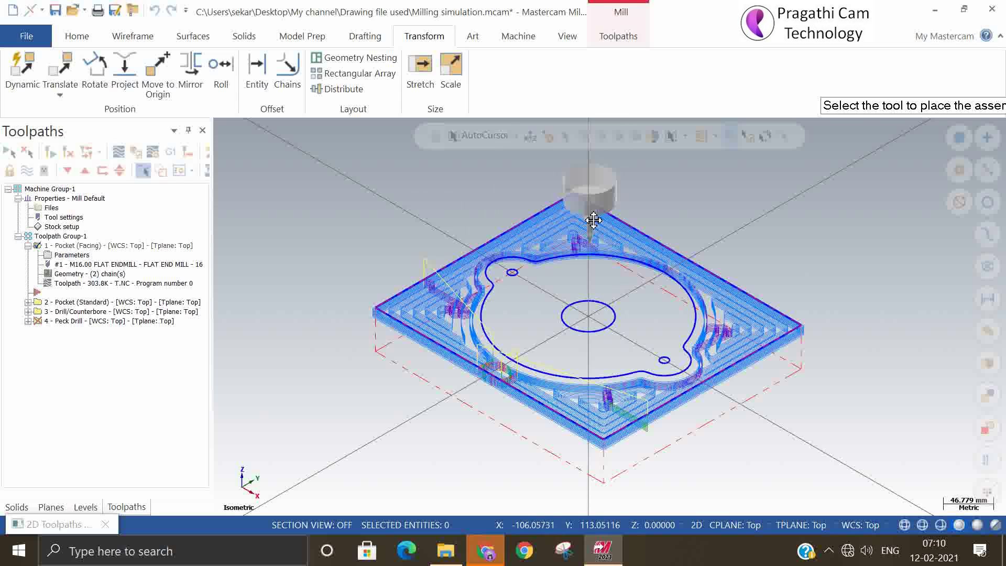
pyautogui.scroll(5, 586, 229)
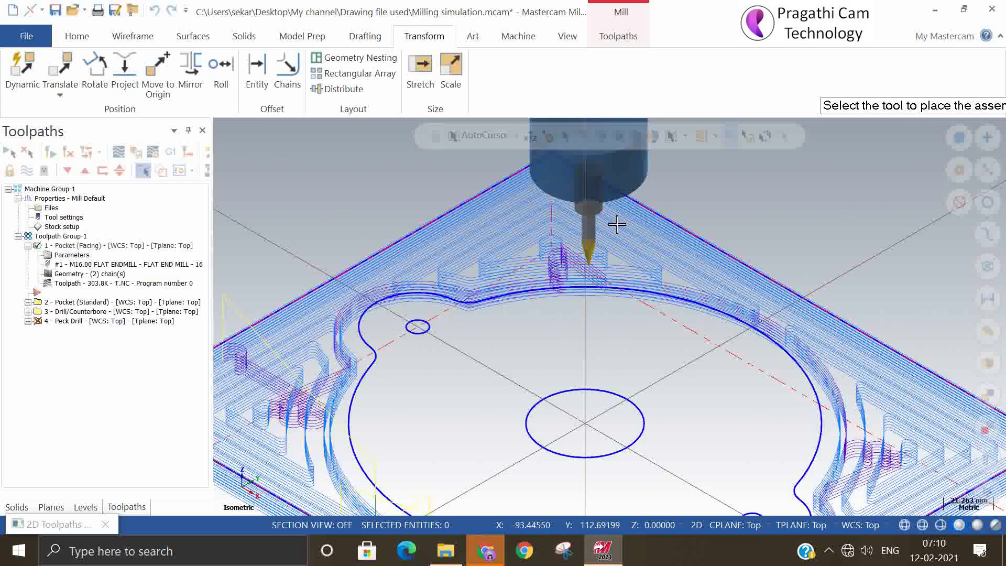
pyautogui.scroll(4, 617, 224)
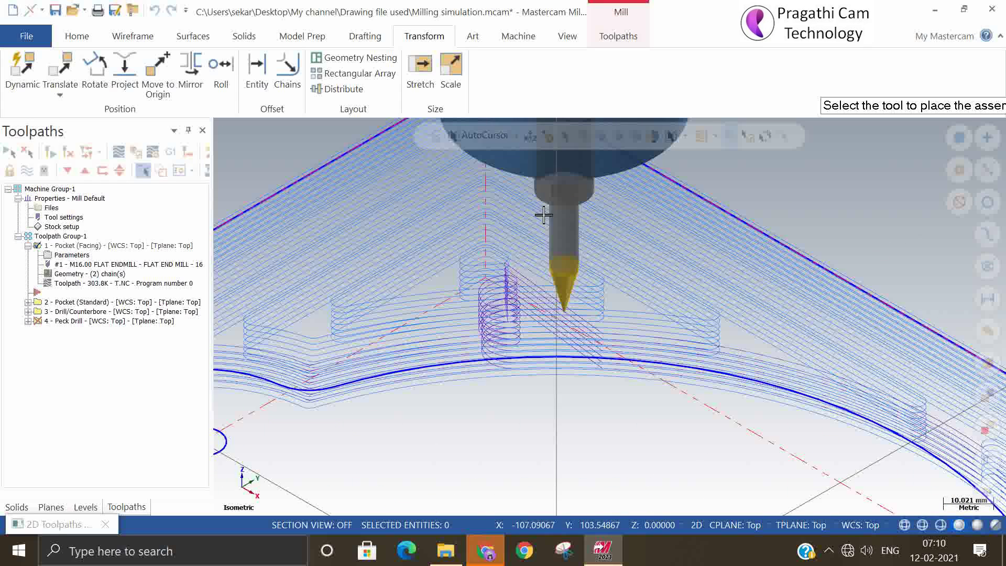
pyautogui.click(566, 207)
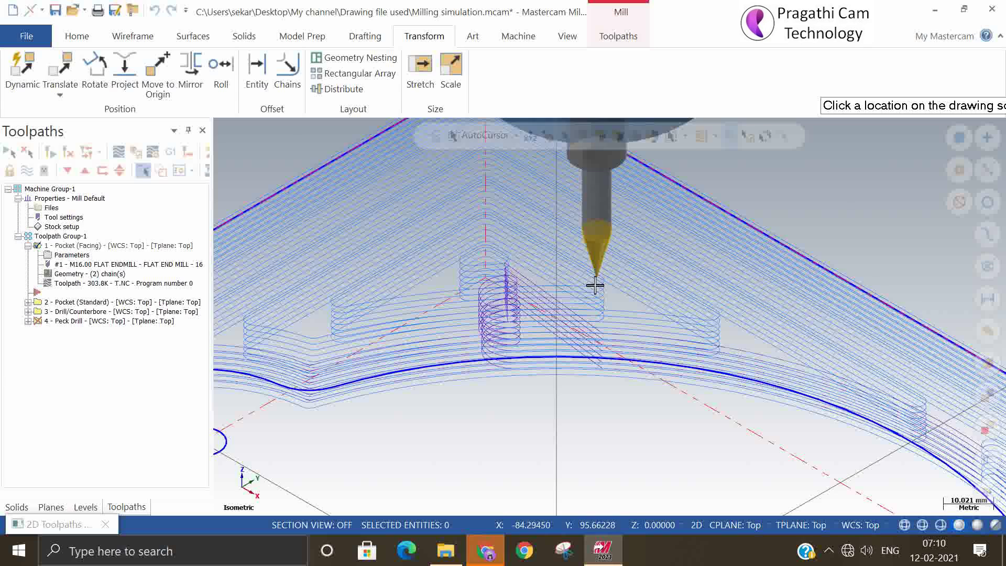
pyautogui.scroll(-5, 595, 285)
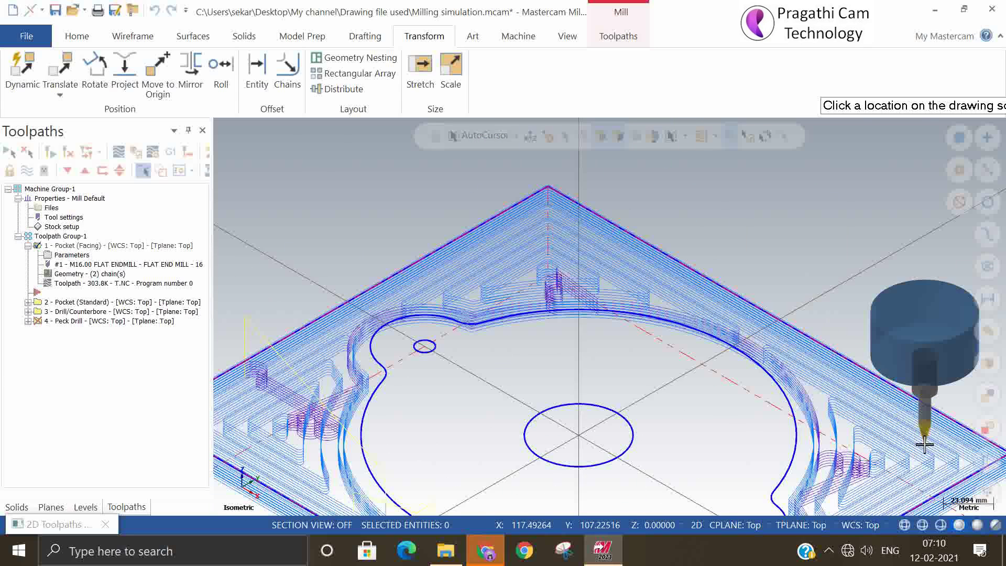
pyautogui.click(926, 444)
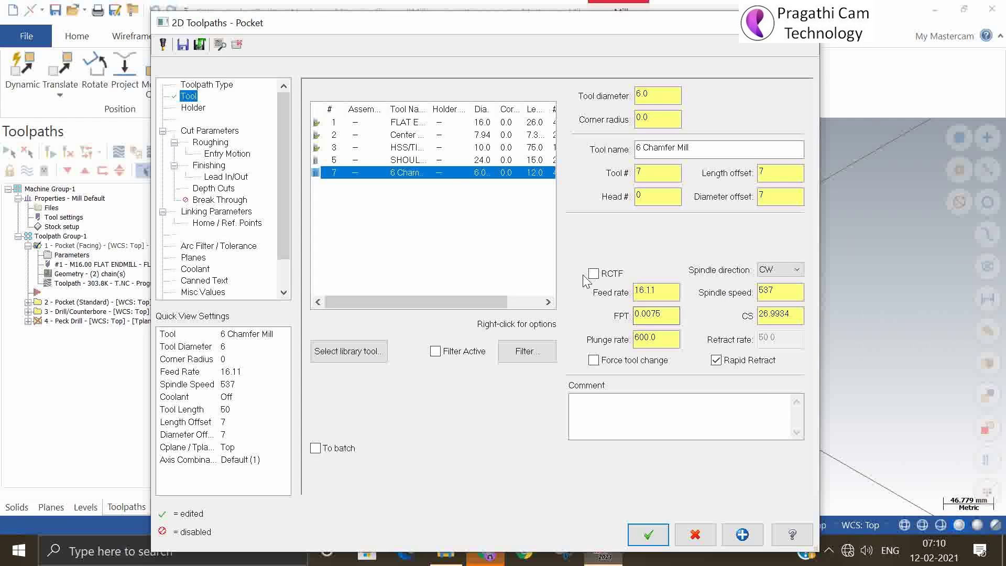
# - Examine the cut parameter search for the 6 Chamfer Mill and leave it without accepting any parameters
pyautogui.rightClick(447, 171)
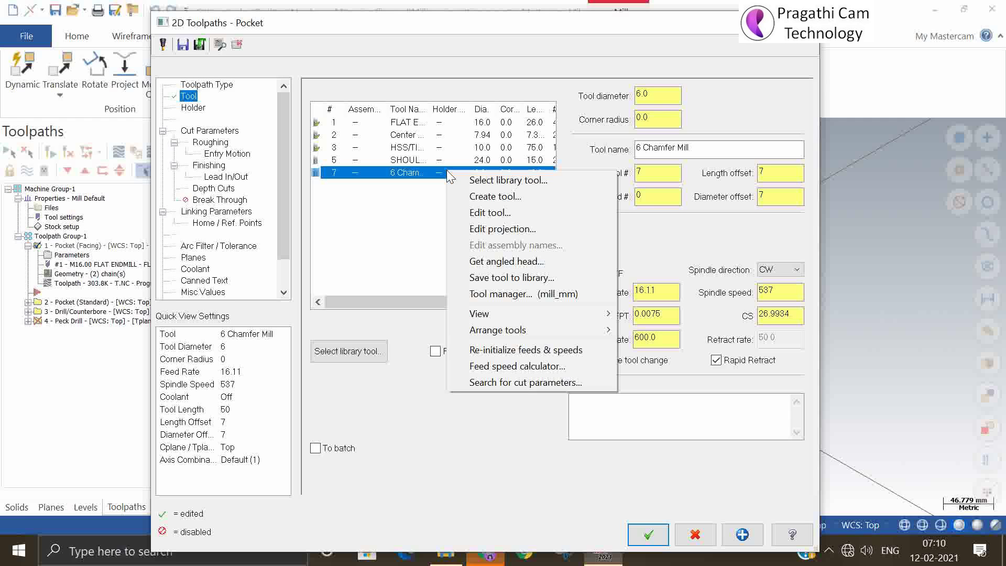
pyautogui.click(558, 382)
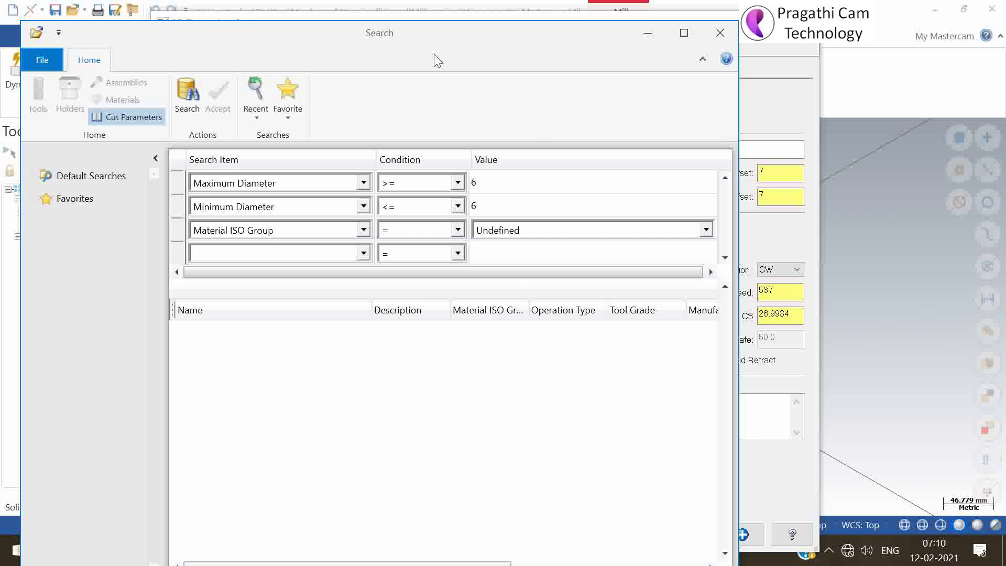
pyautogui.doubleClick(440, 42)
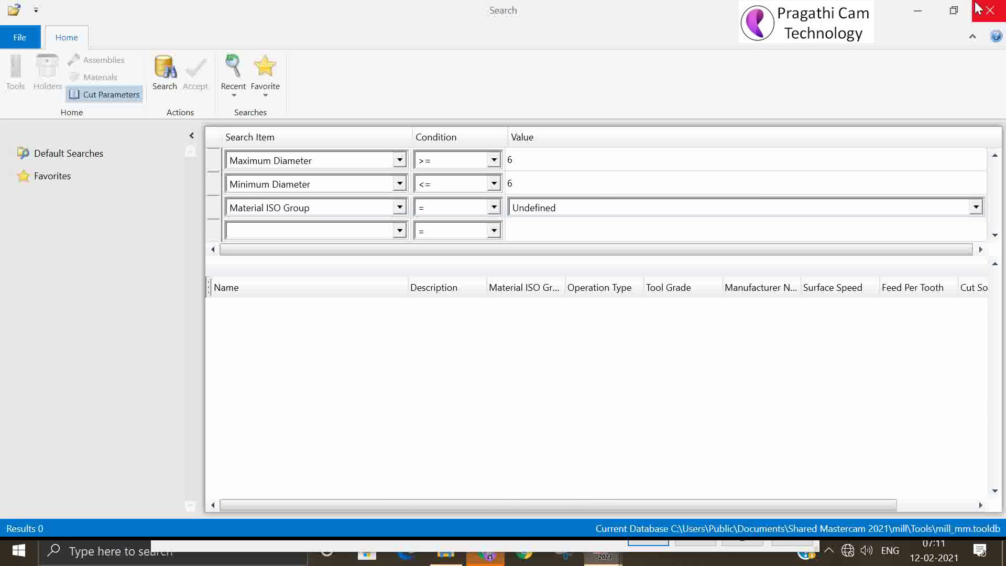
pyautogui.click(990, 10)
pyautogui.rightClick(408, 193)
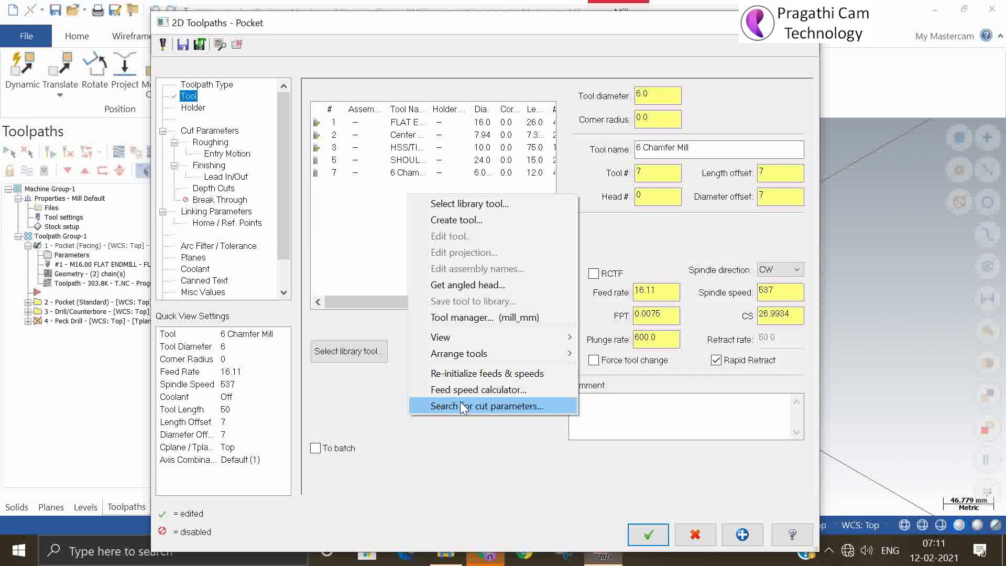
pyautogui.moveTo(481, 355)
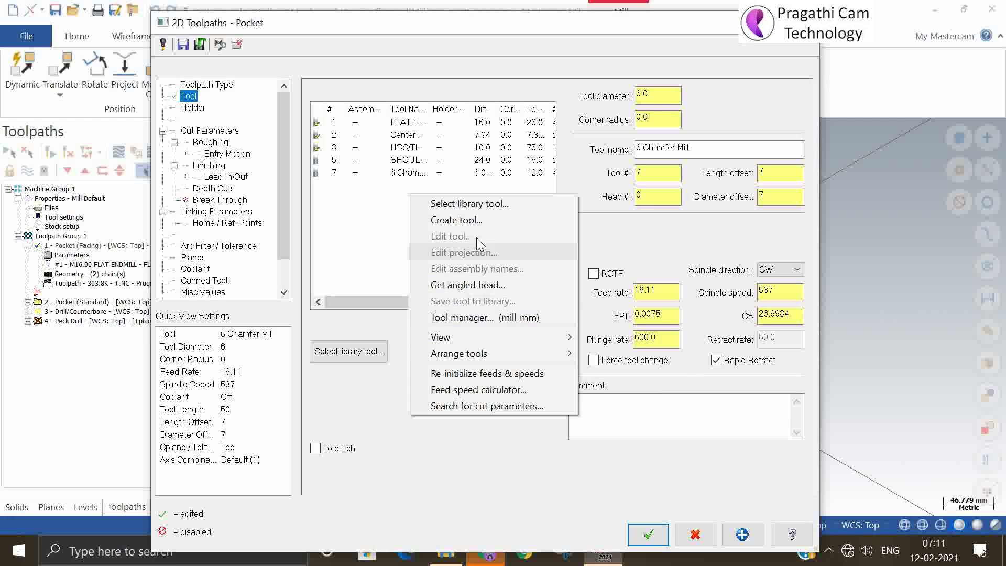
pyautogui.click(383, 222)
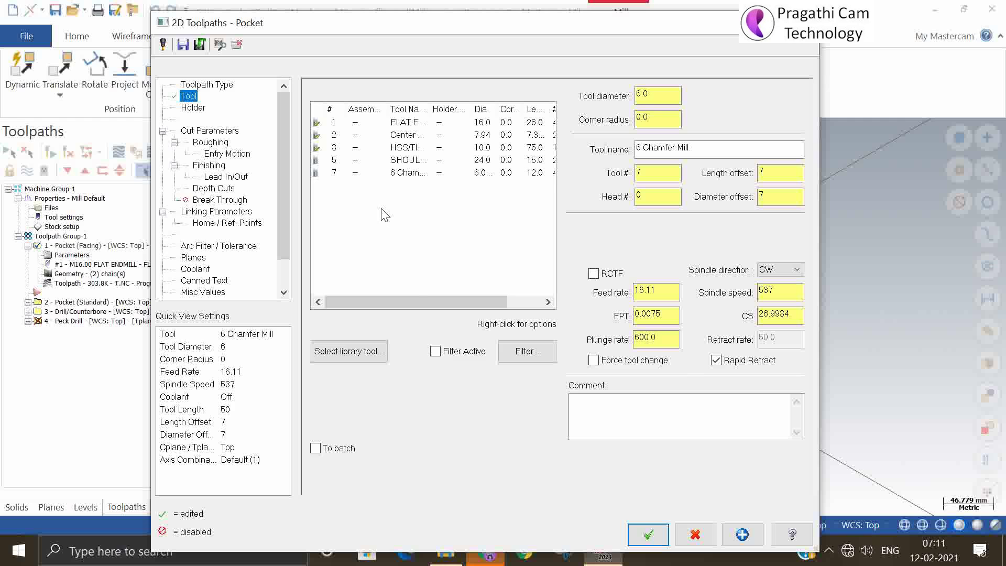
# - Review the milling, accelerated finishing and holemaking tool types available for creating a new tool
pyautogui.rightClick(383, 210)
pyautogui.click(419, 235)
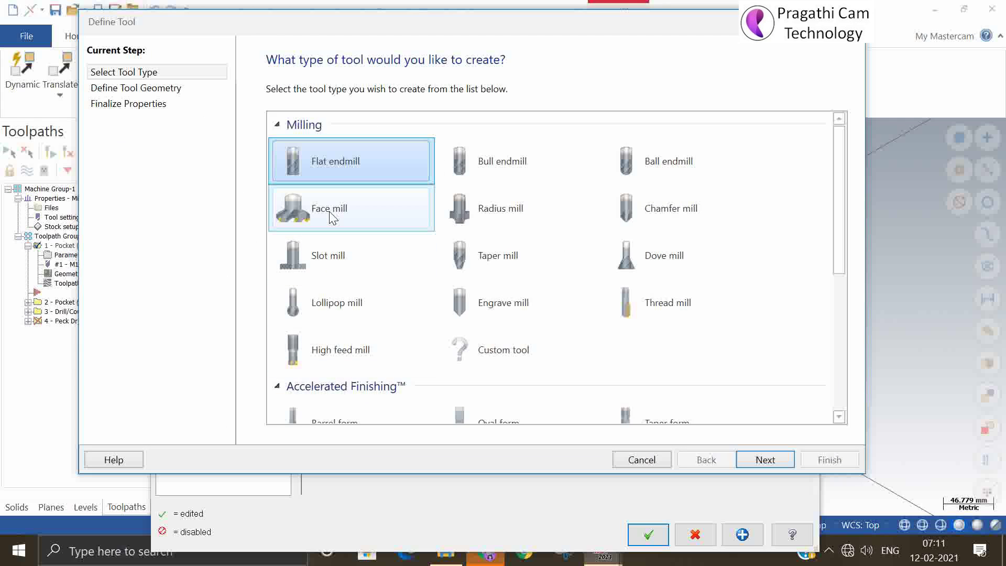
pyautogui.scroll(-3, 526, 356)
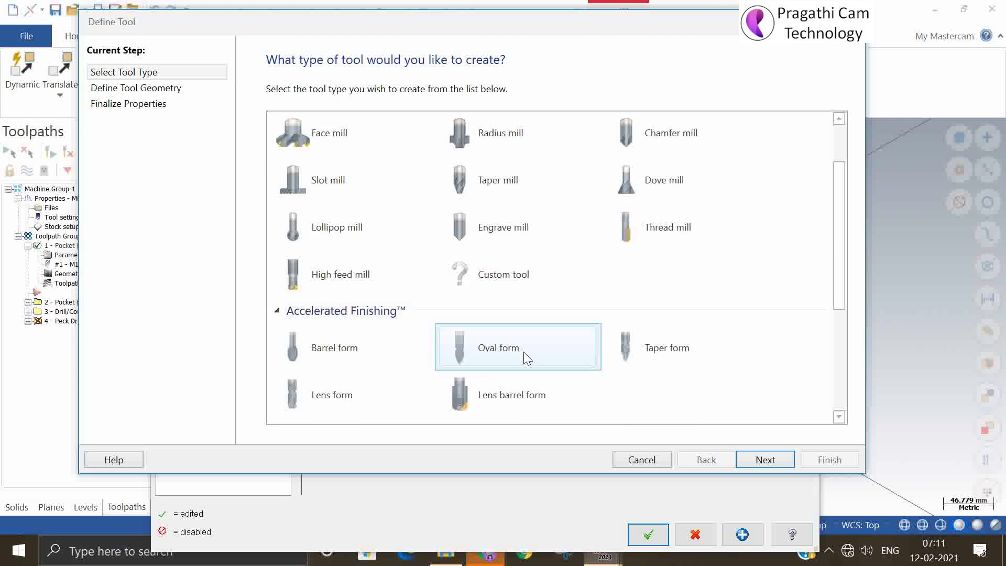
pyautogui.scroll(-2, 526, 357)
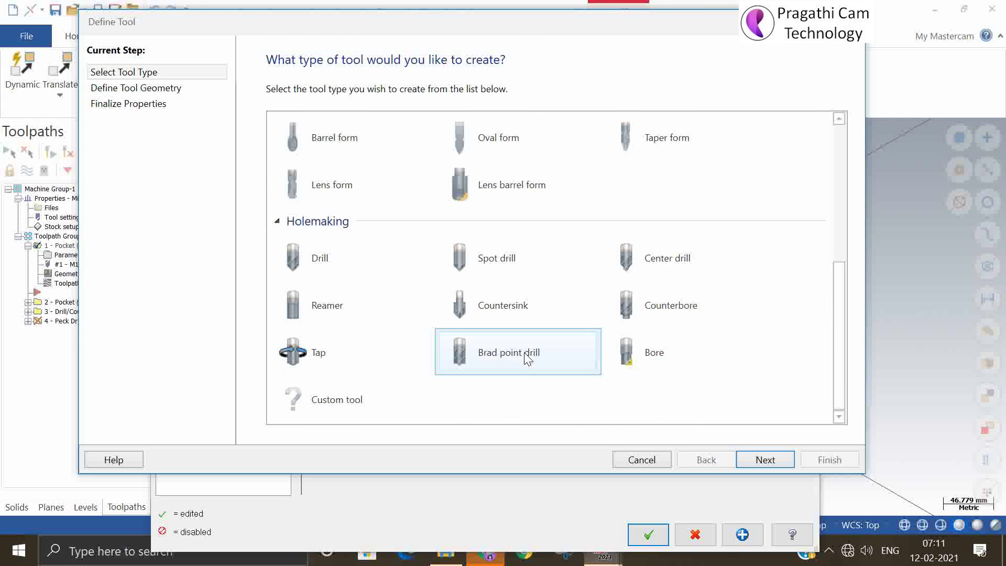
pyautogui.scroll(2, 375, 406)
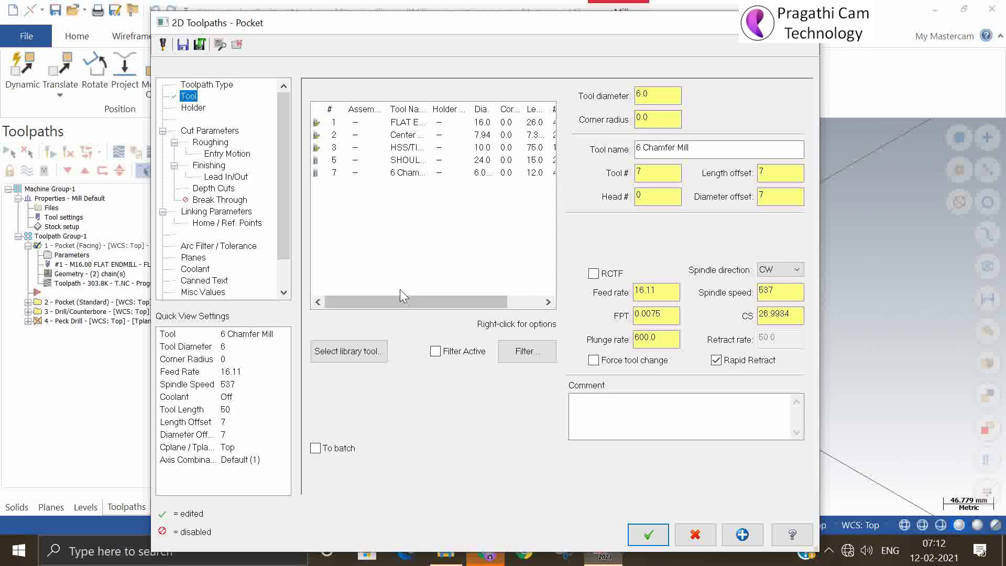
# - Filter the tool library to ball-nose end mills only, add the 4 mm BALL-NOSE END MILL and check its geometry
pyautogui.rightClick(386, 192)
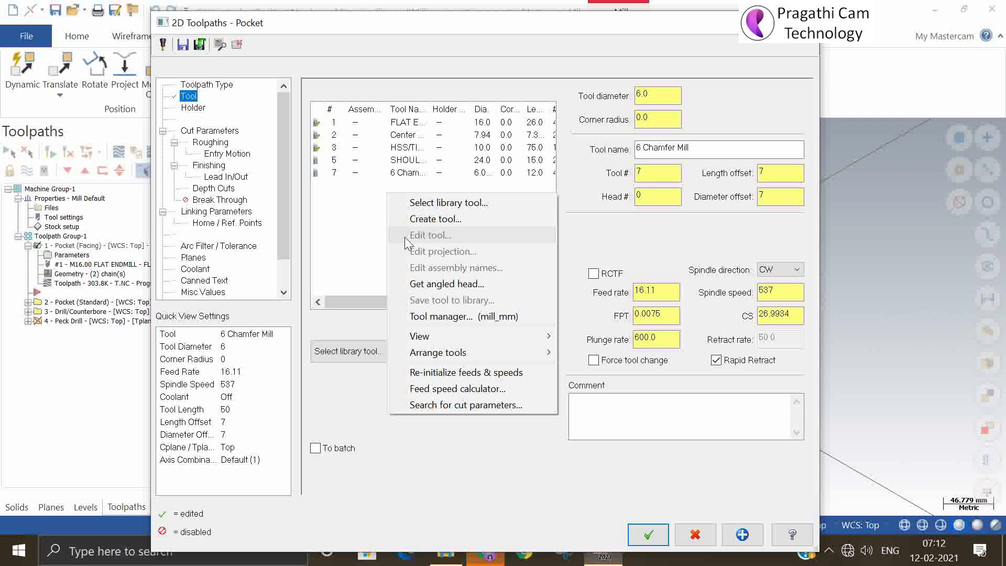
pyautogui.click(348, 349)
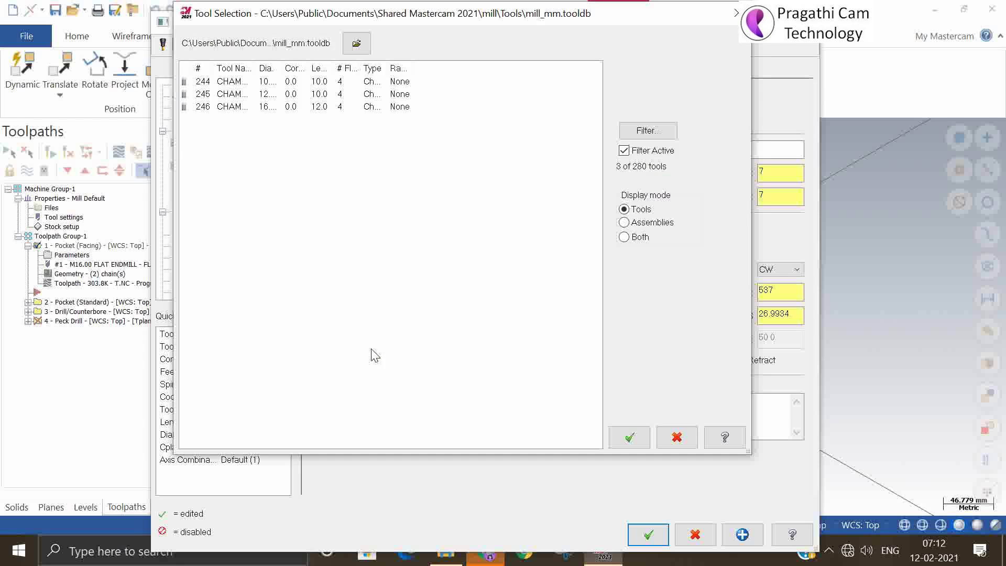
pyautogui.click(649, 132)
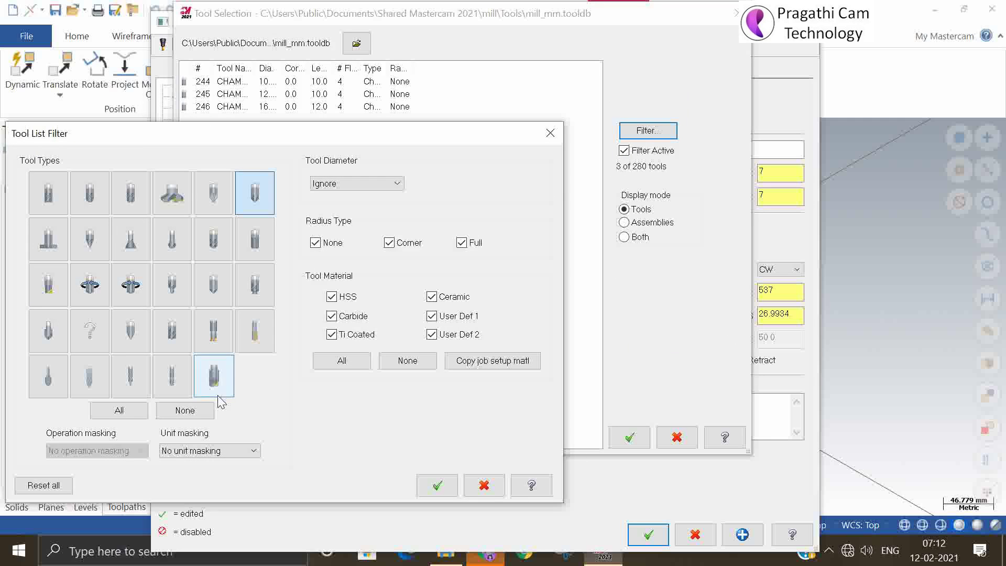
pyautogui.click(198, 411)
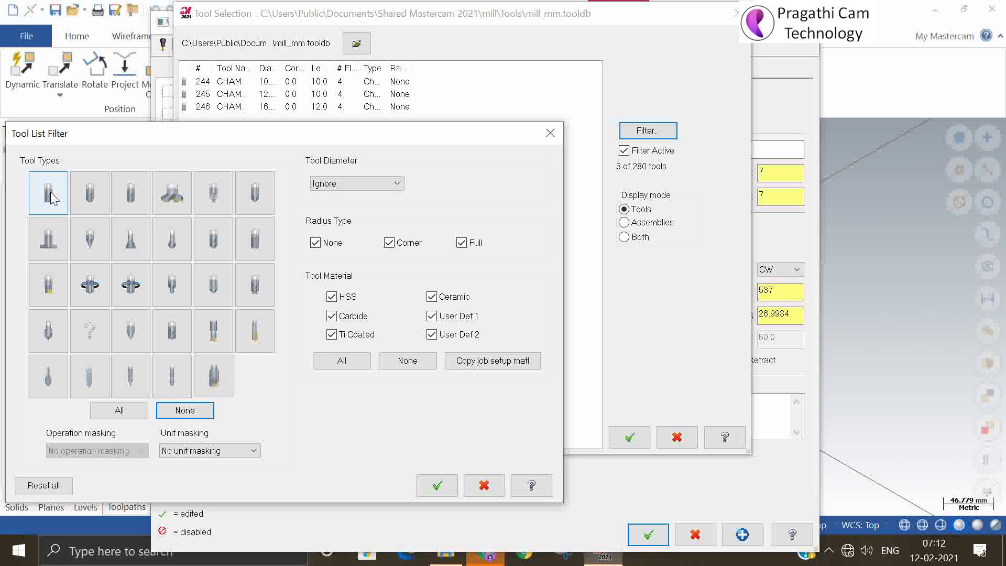
pyautogui.click(83, 199)
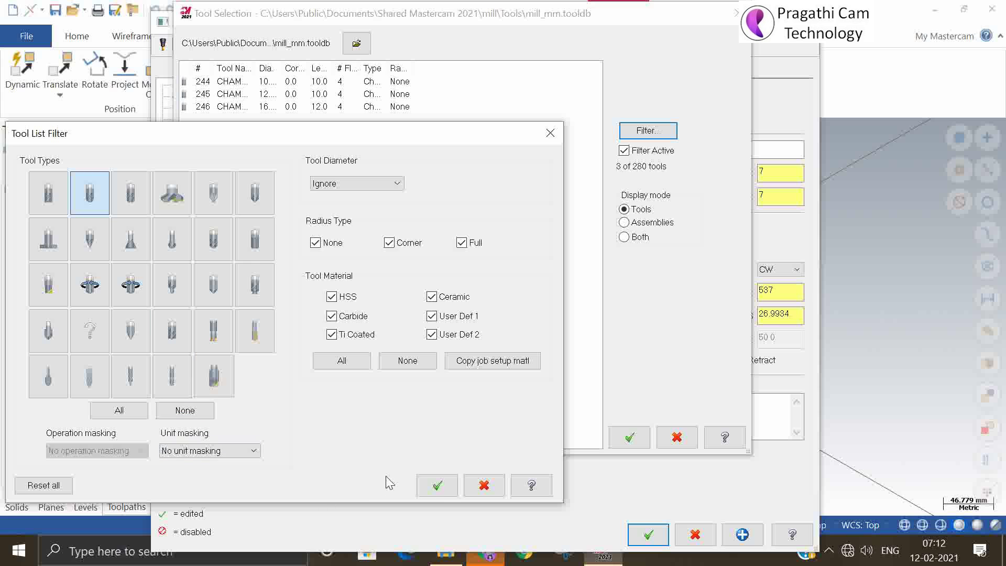
pyautogui.click(439, 486)
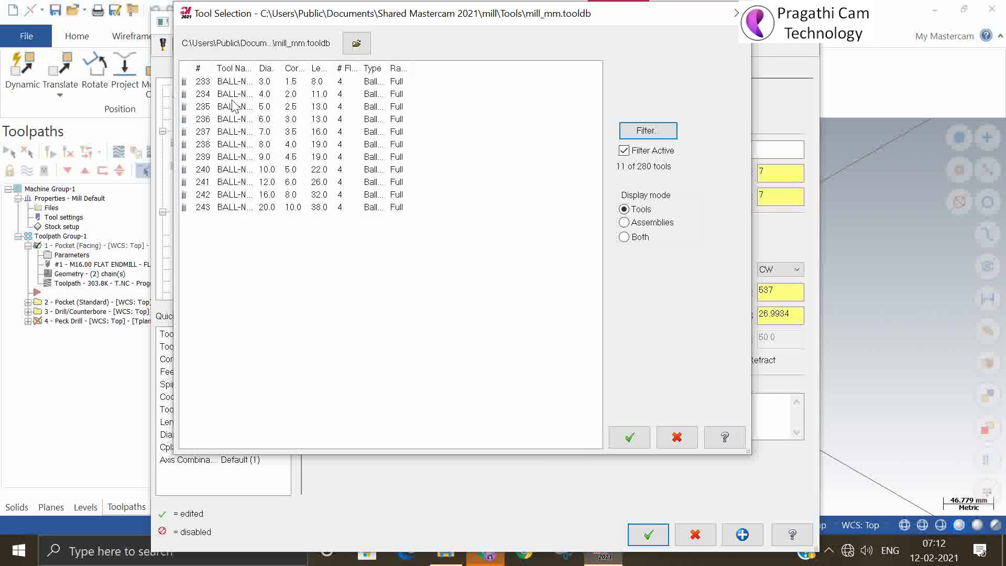
pyautogui.doubleClick(234, 94)
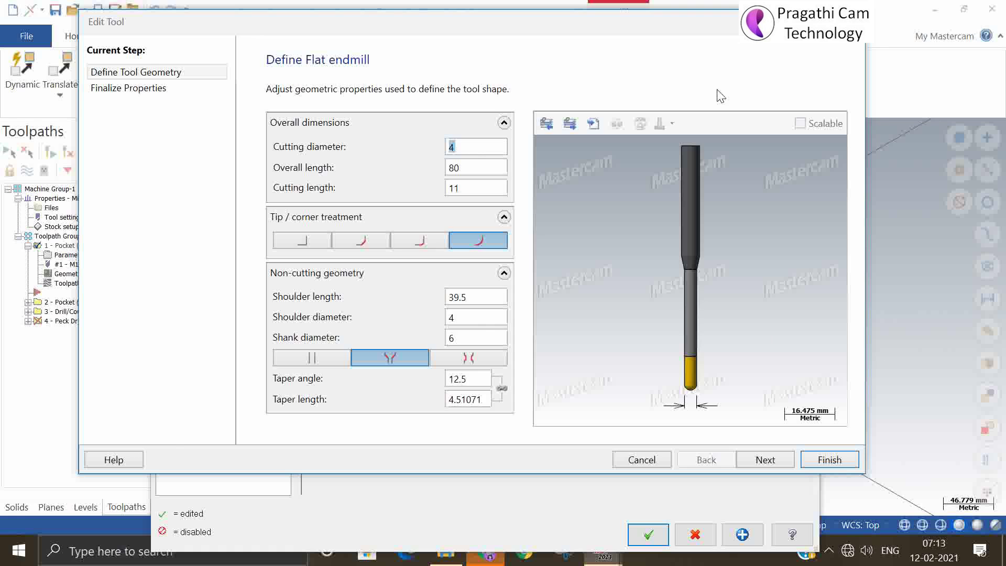
pyautogui.press('Return')
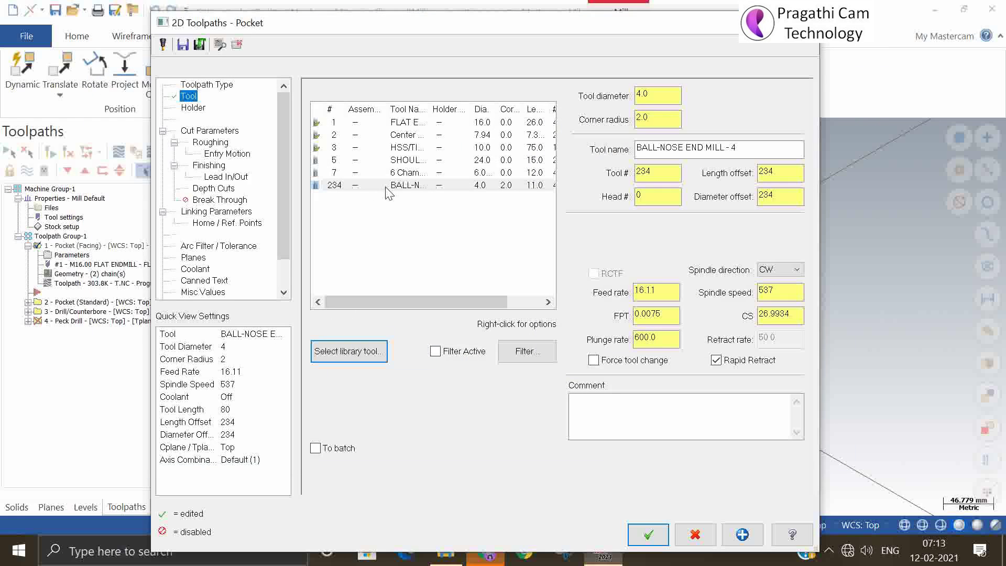
# - Filter the library to bull-nose end mills instead and add tool 269, the 10 mm end mill with 1.0 mm corner radius
pyautogui.click(348, 351)
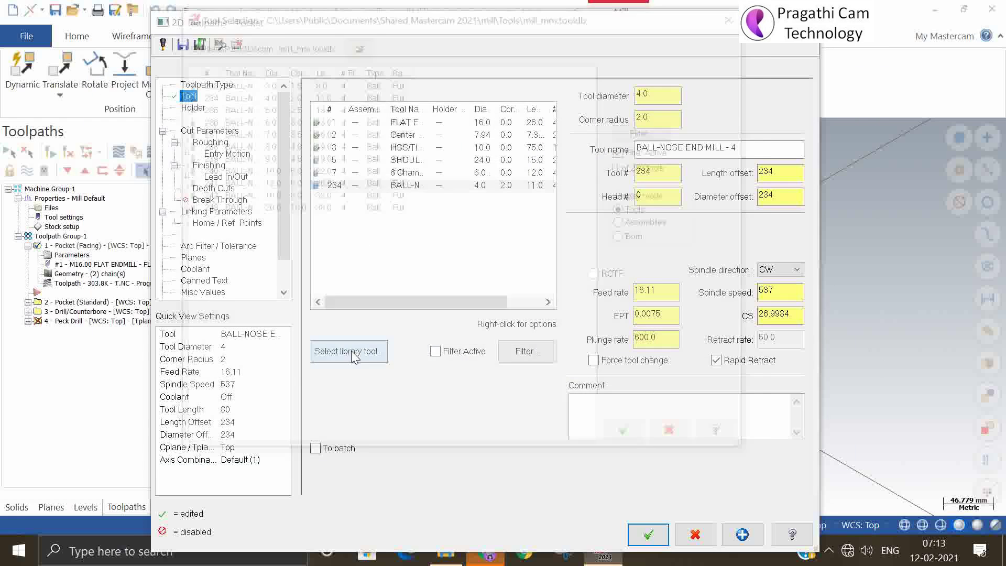
pyautogui.click(665, 132)
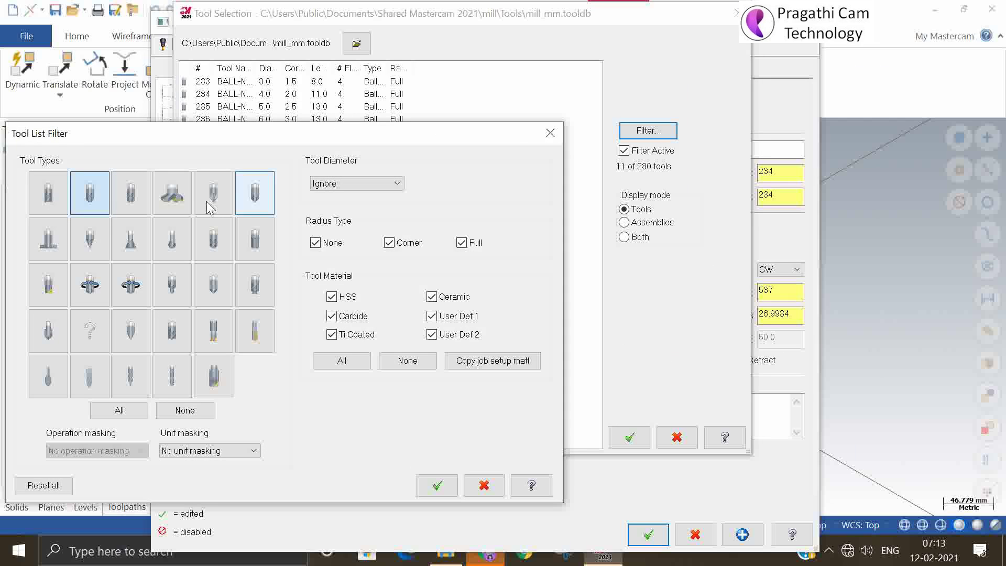
pyautogui.click(131, 200)
pyautogui.click(88, 191)
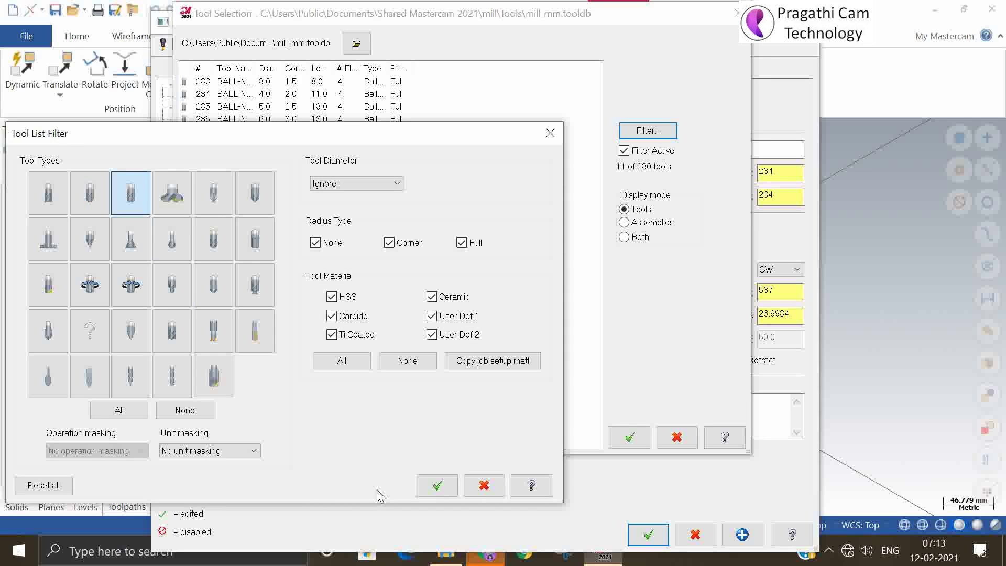
pyautogui.click(440, 487)
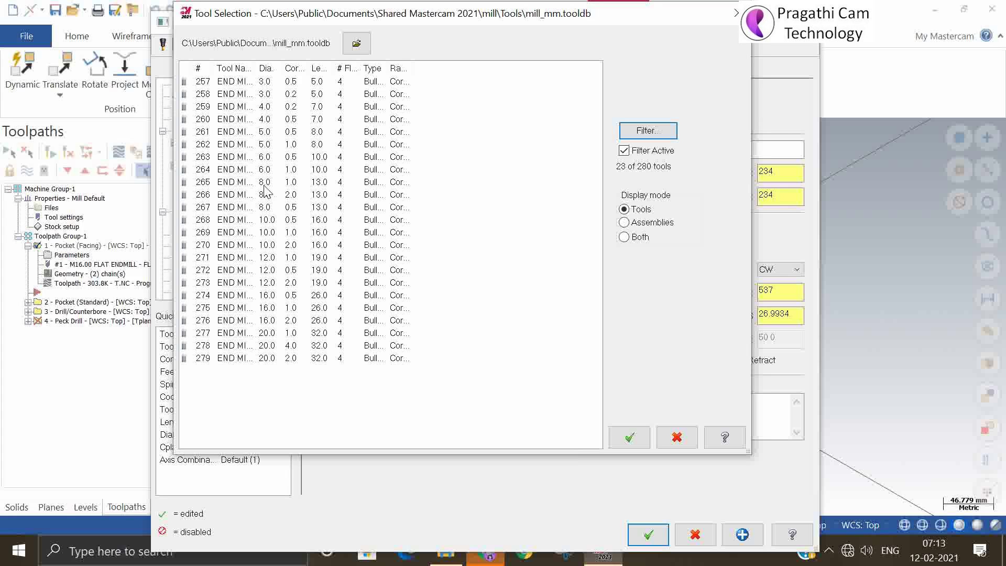
pyautogui.doubleClick(277, 233)
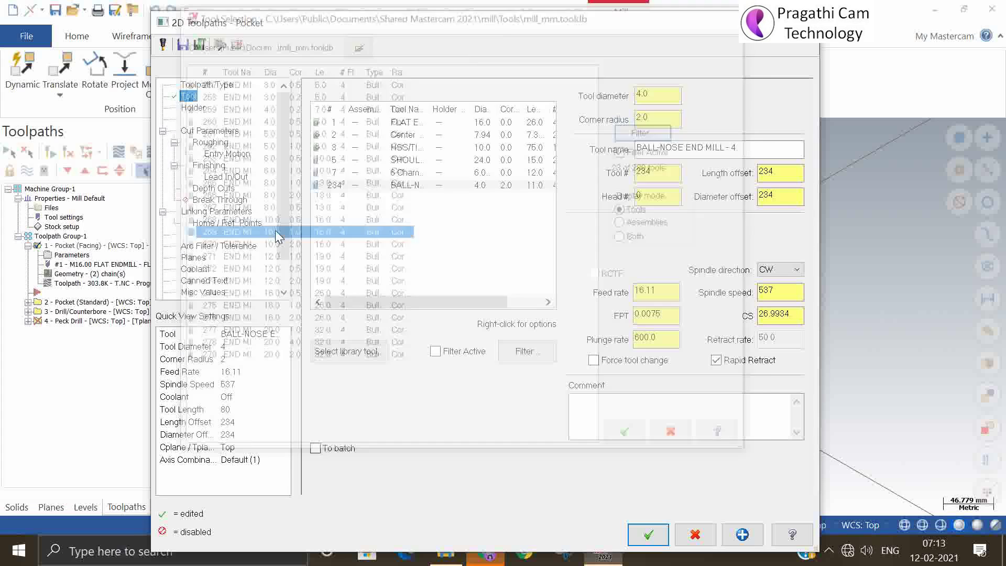
# - Examine the geometry of the 10 mm radius end mill, looking closely at its rounded cutting tip
pyautogui.doubleClick(428, 198)
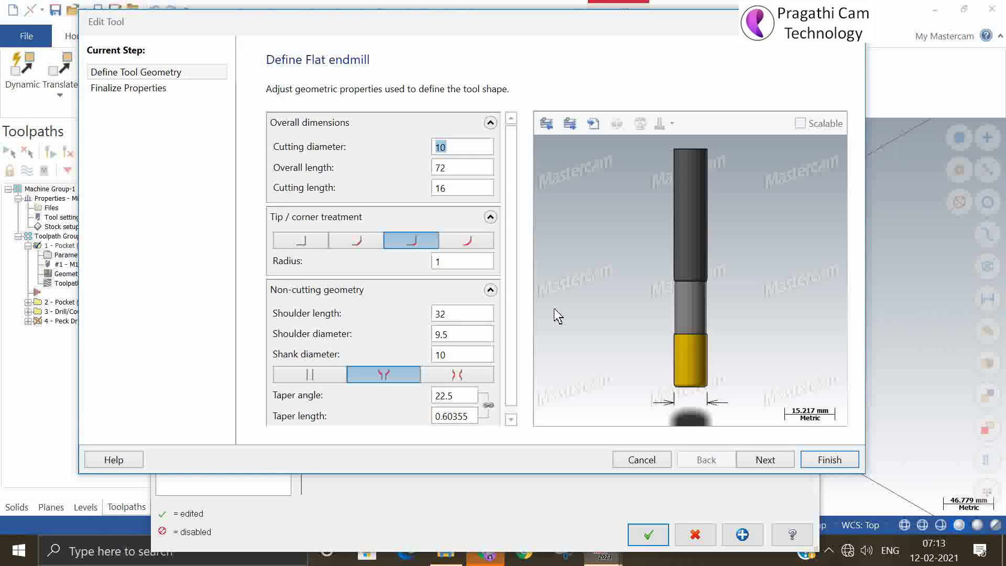
pyautogui.scroll(3, 681, 401)
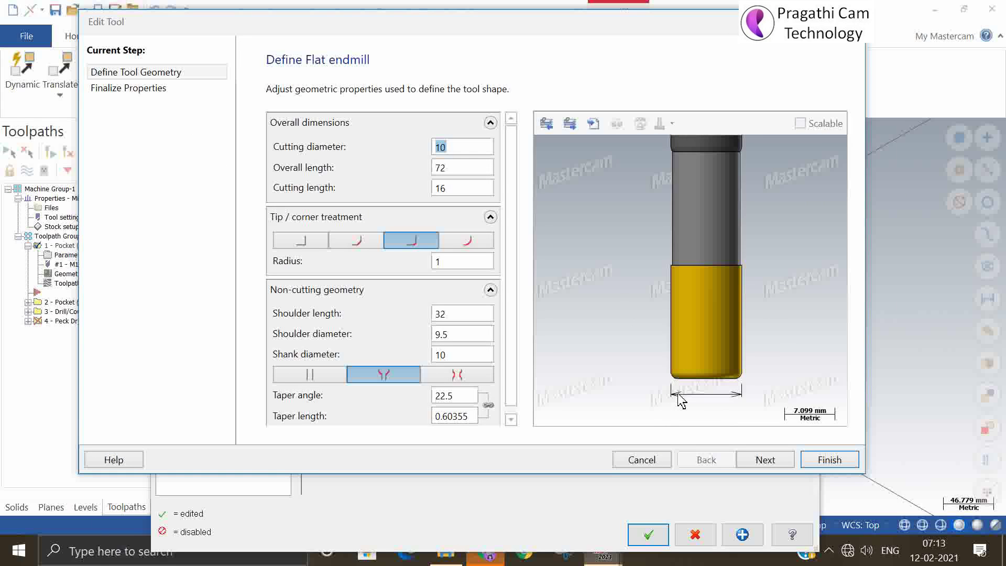
pyautogui.scroll(3, 676, 387)
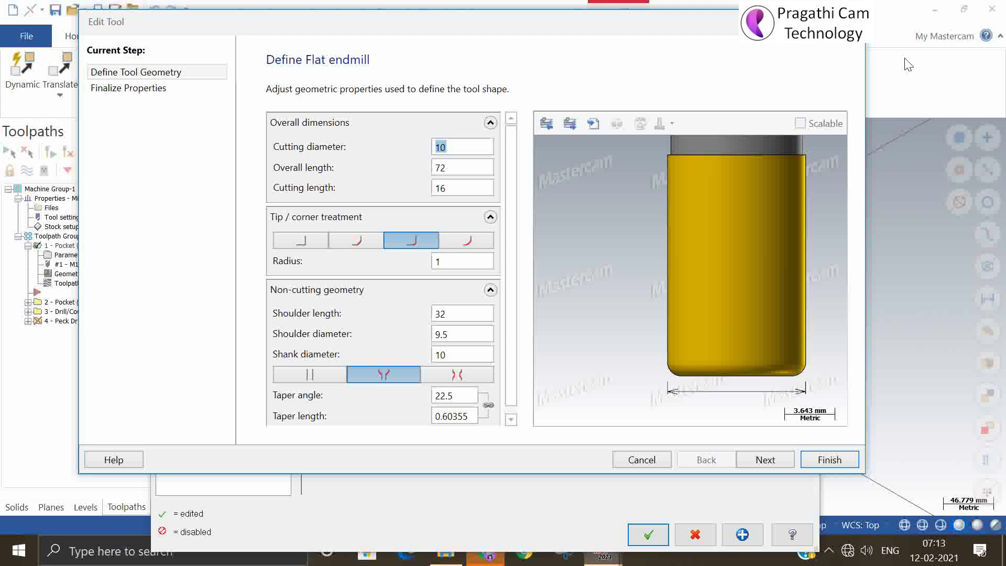
pyautogui.press('Return')
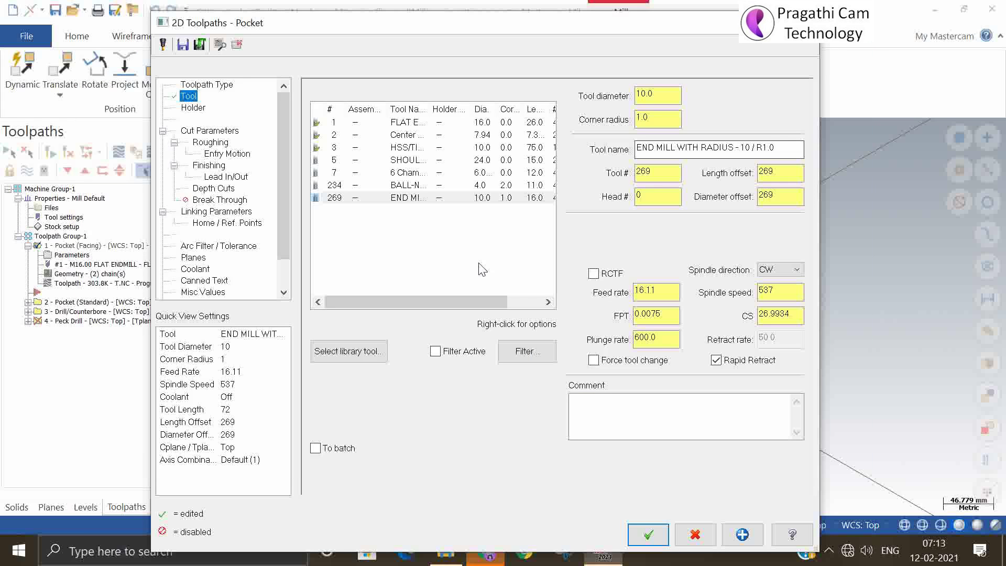
# - Review the tool types in the library's tool list filter and leave the library without selecting a tool
pyautogui.click(346, 351)
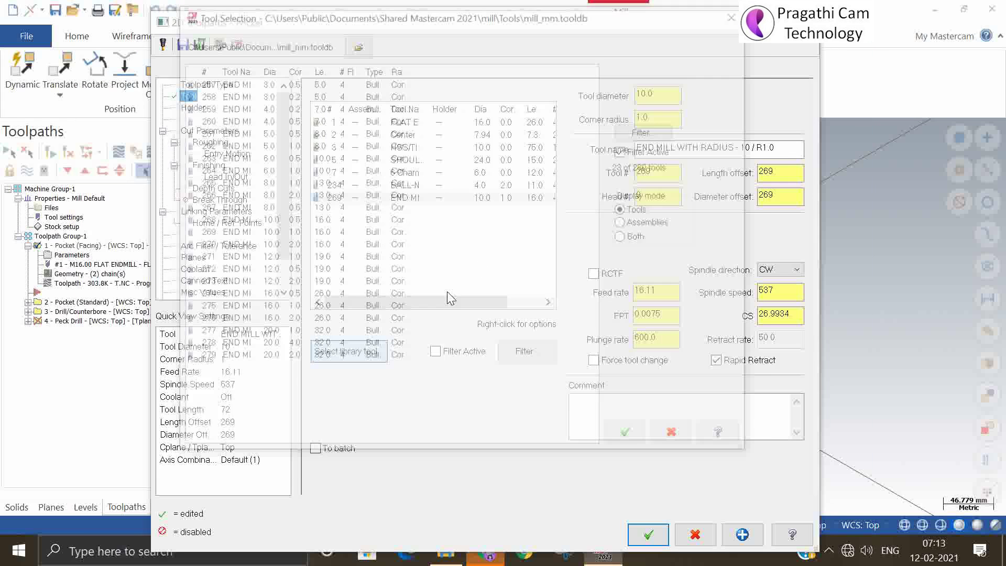
pyautogui.click(646, 130)
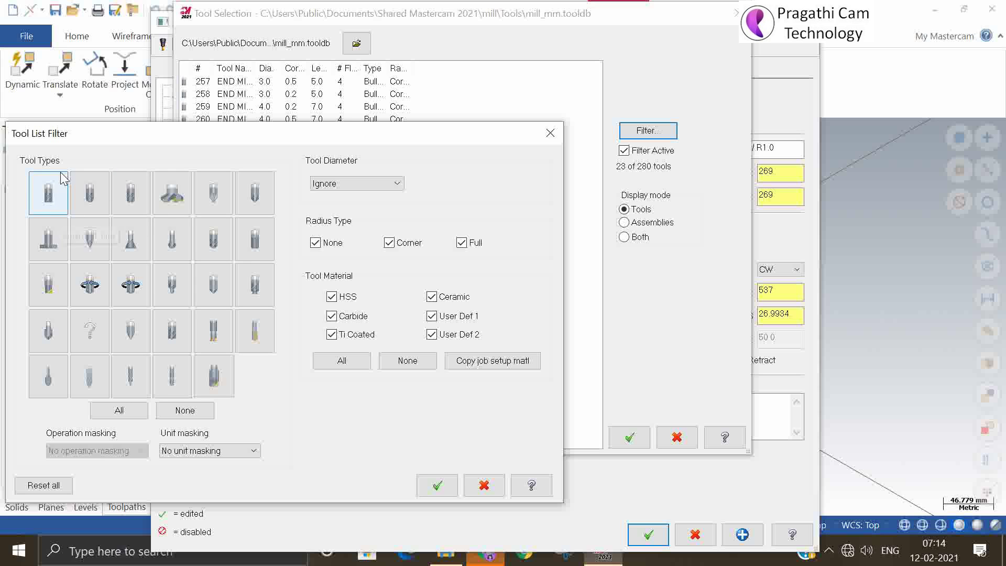
pyautogui.click(484, 486)
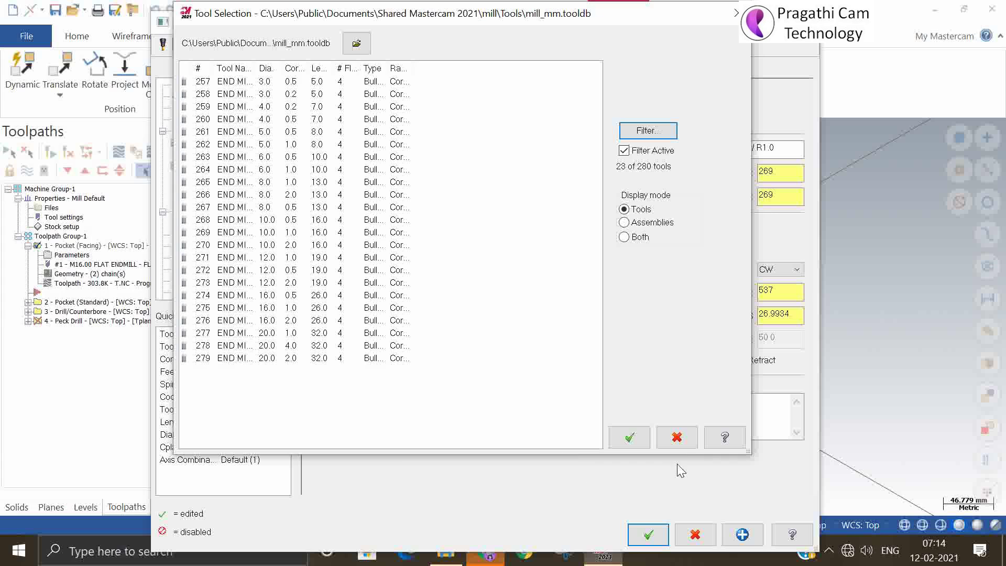
pyautogui.click(683, 449)
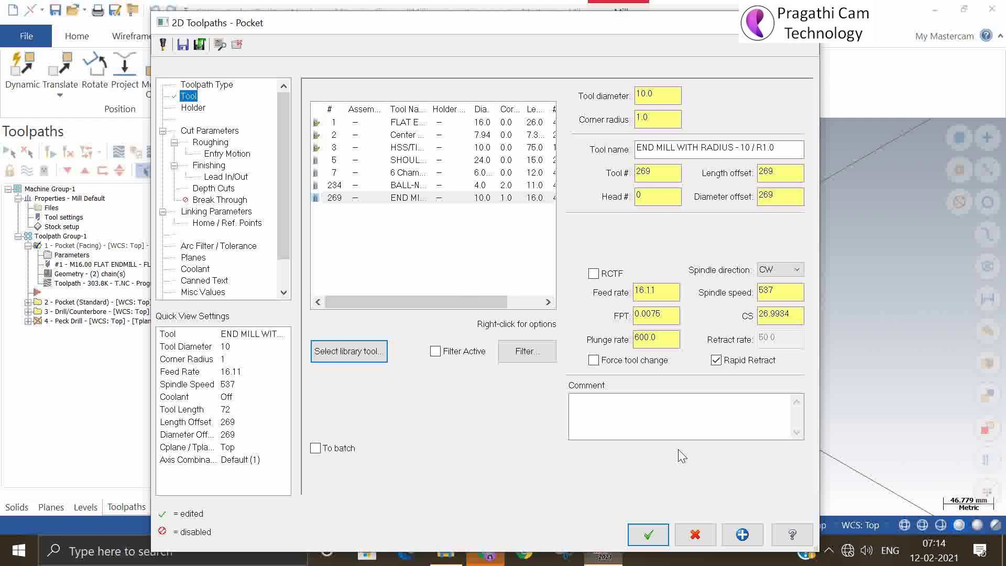
# - Review Machine Group-1's tools in the Tool Manager, and close it together with the Pocket operation's parameters
pyautogui.click(163, 45)
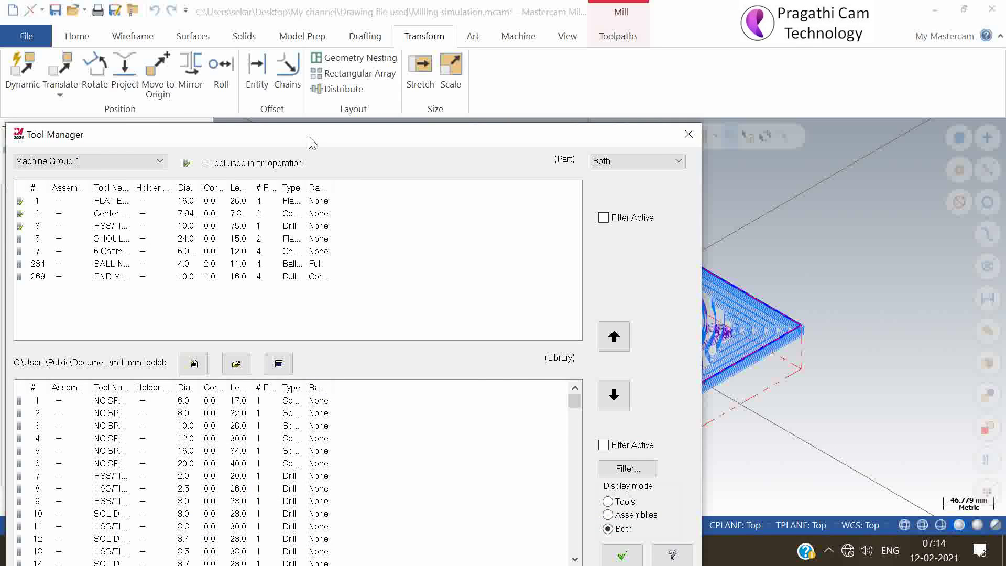
pyautogui.moveTo(313, 142); pyautogui.dragTo(398, 21)
pyautogui.press('Return')
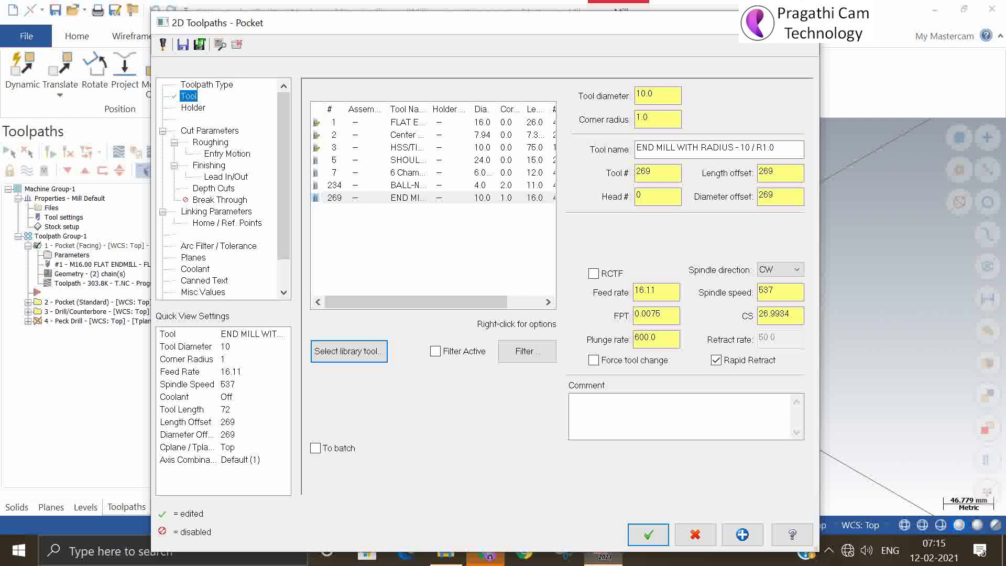
pyautogui.click(812, 23)
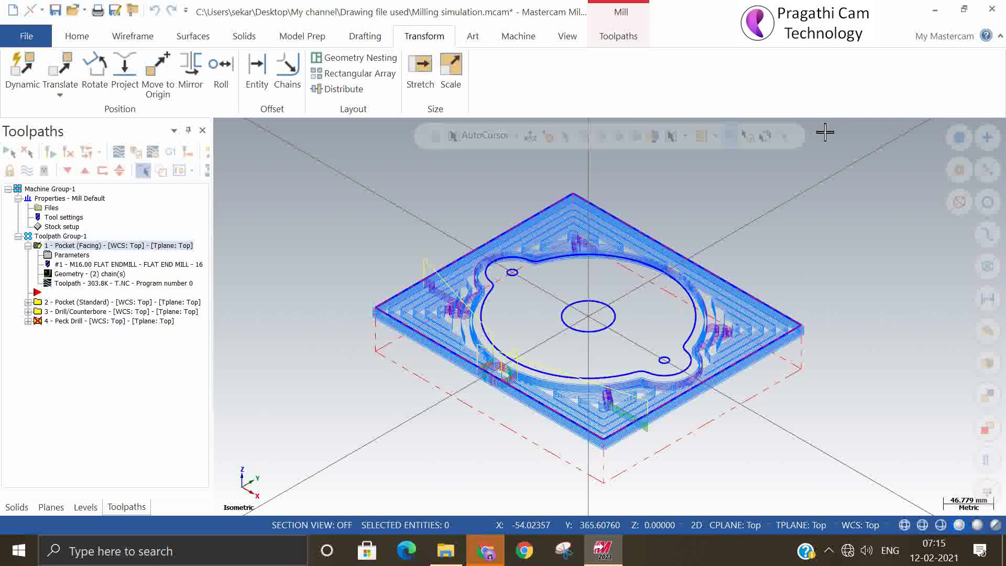